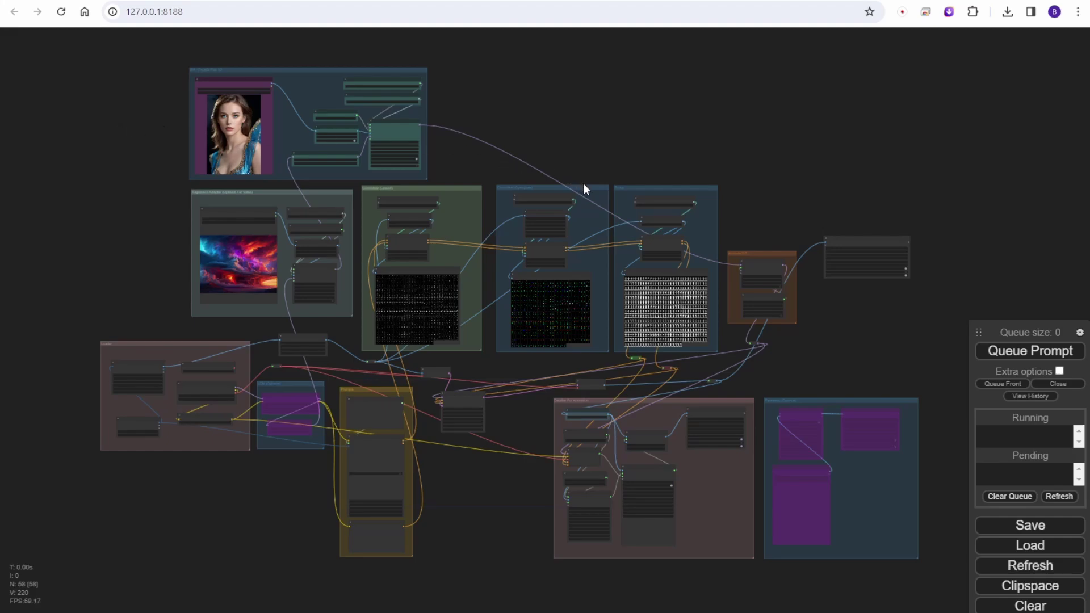
Nudge the middle group slightly left and pan over to the Animate Diff group
drag(584, 186, 581, 189)
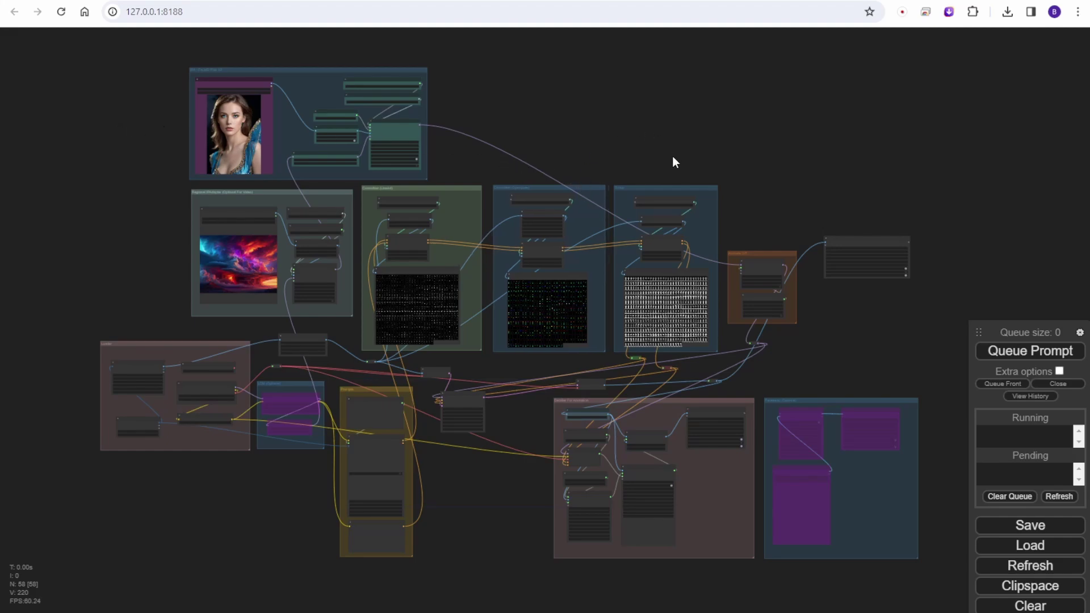
scroll(648, 288, up, 6)
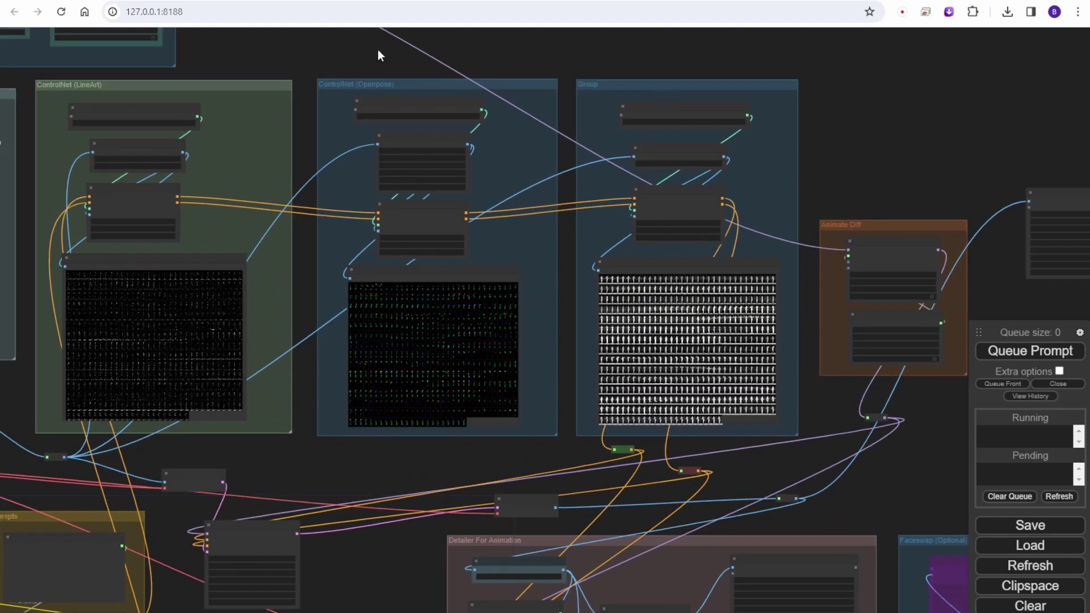
drag(379, 50, 463, 87)
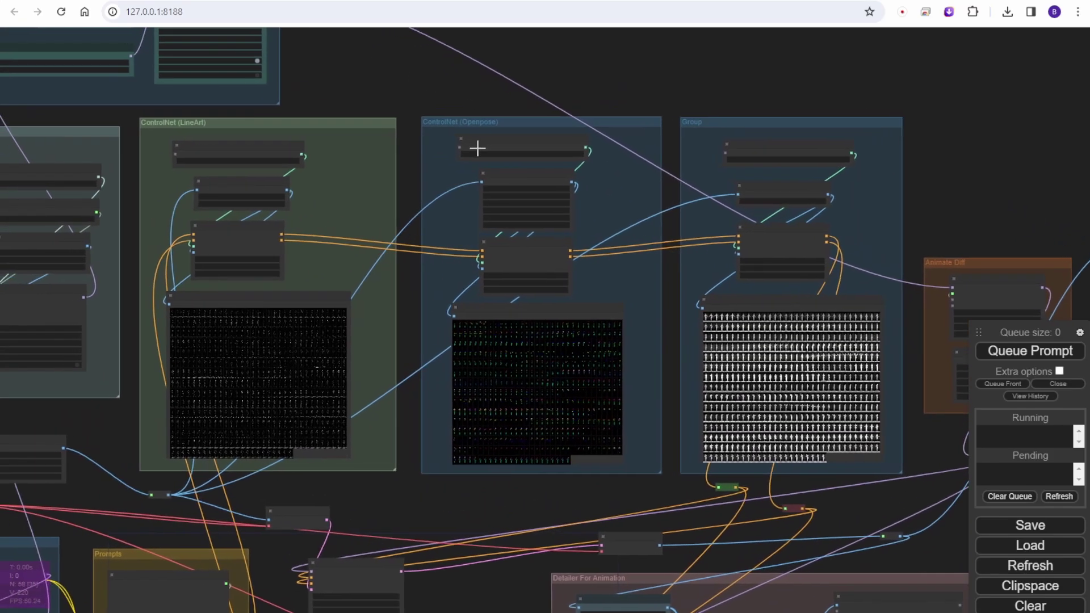
scroll(407, 96, up, 2)
scroll(404, 96, up, 3)
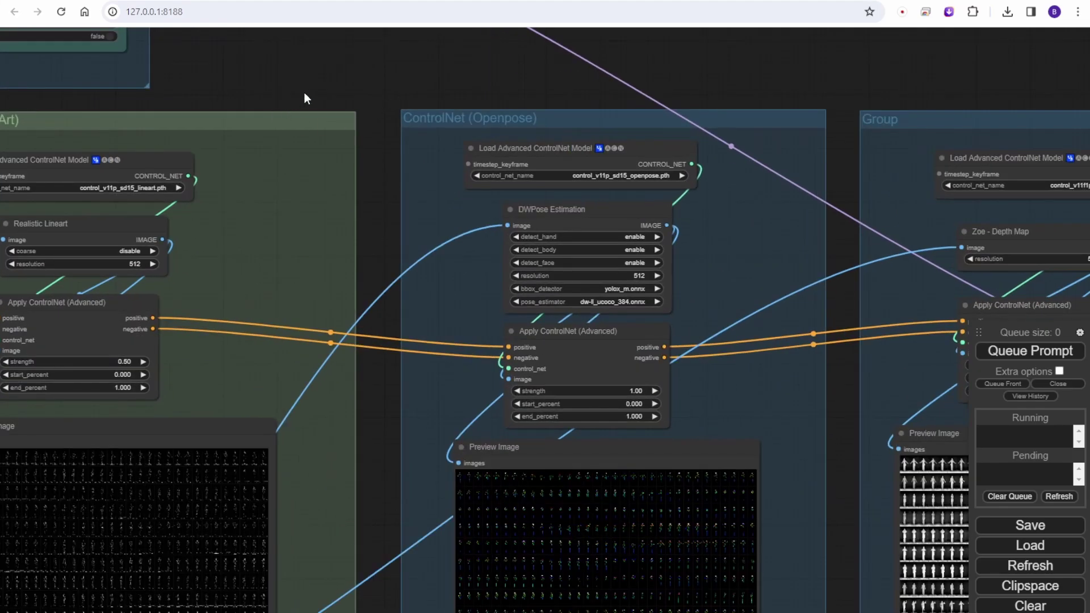
scroll(306, 92, down, 3)
drag(787, 56, 462, 52)
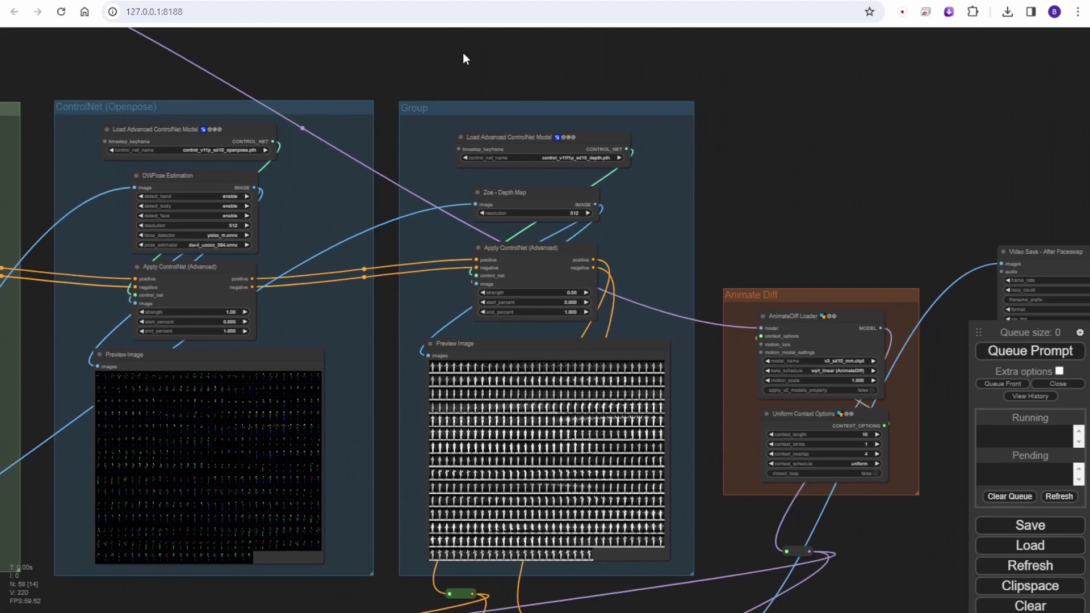
Retitle the unnamed depth-map group from 'Group' to 'ControlNet (Depth)'
right_click(430, 112)
click(433, 251)
click(571, 251)
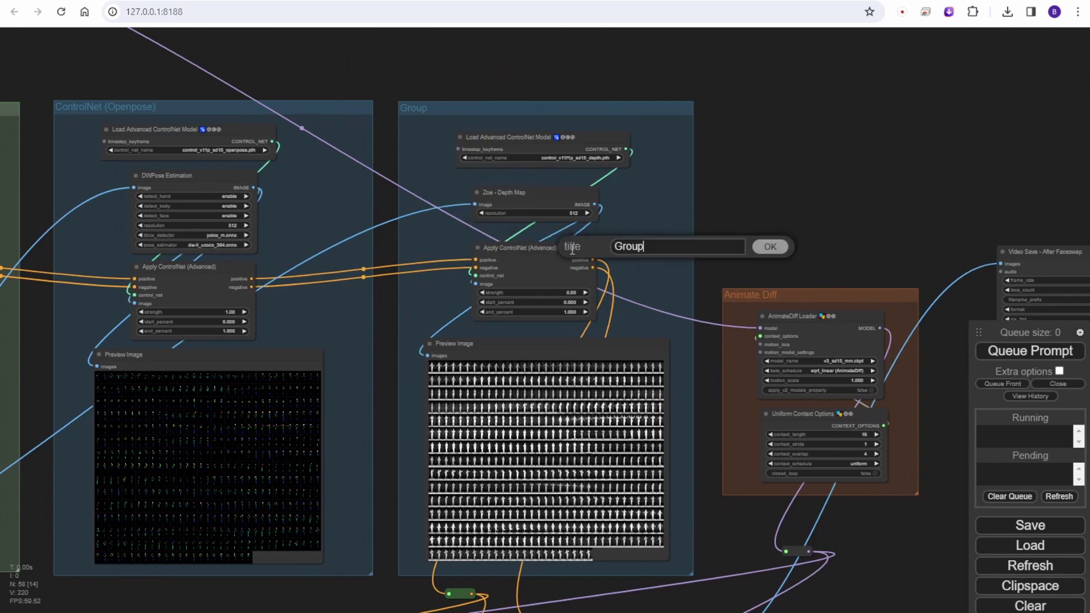
double_click(711, 245)
text(D)
text(epth)
text(ControlNet)
text( ()
key(End)
text())
click(769, 246)
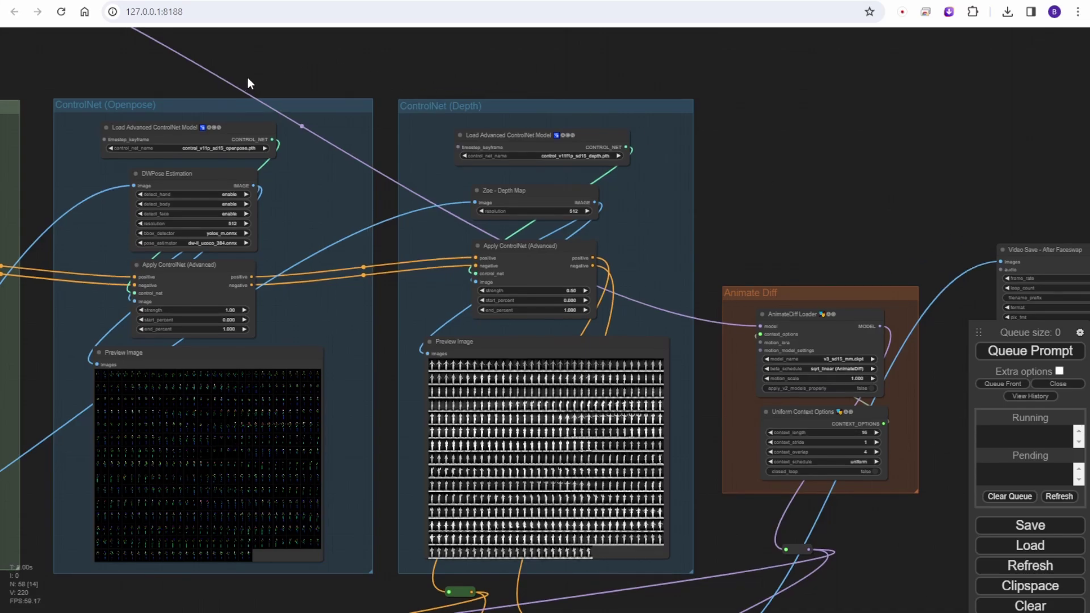
scroll(248, 78, down, 8)
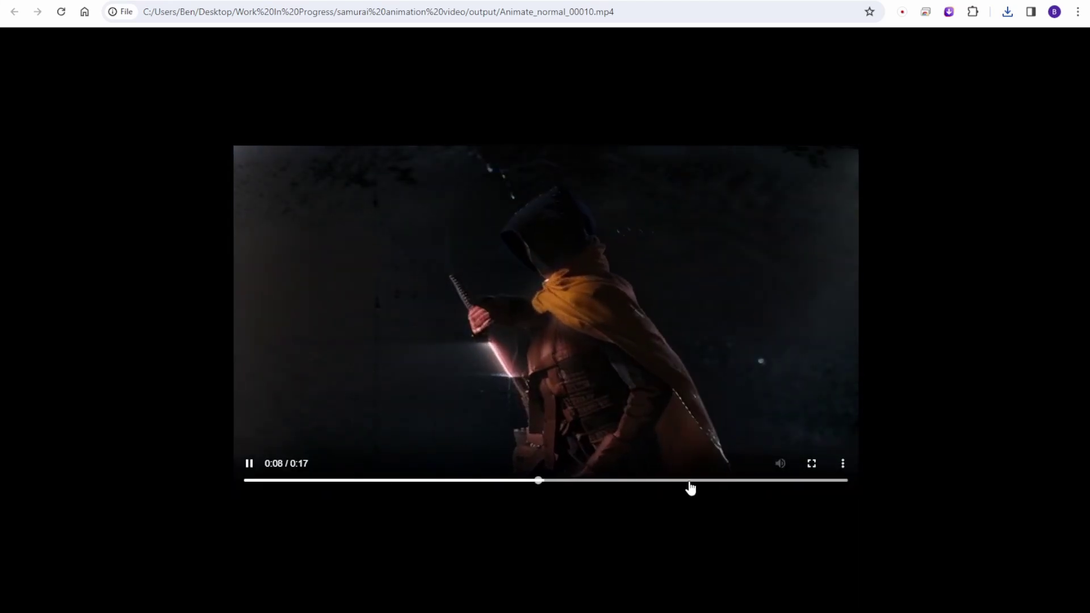
click(249, 463)
key(ctrl+Tab)
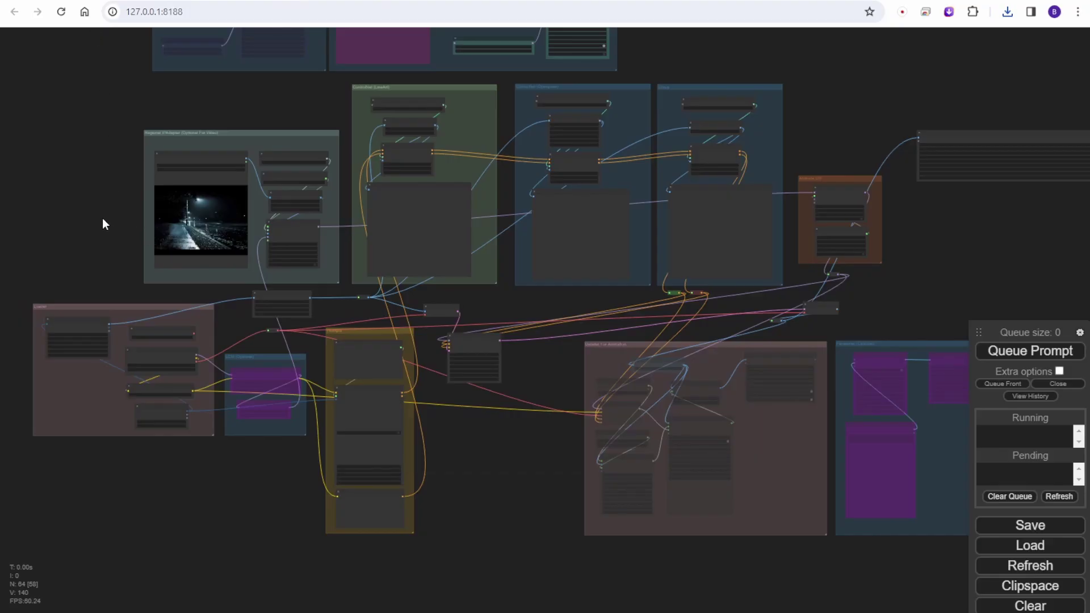
drag(103, 220, 148, 230)
scroll(188, 227, up, 8)
scroll(148, 229, up, 3)
scroll(179, 204, up, 3)
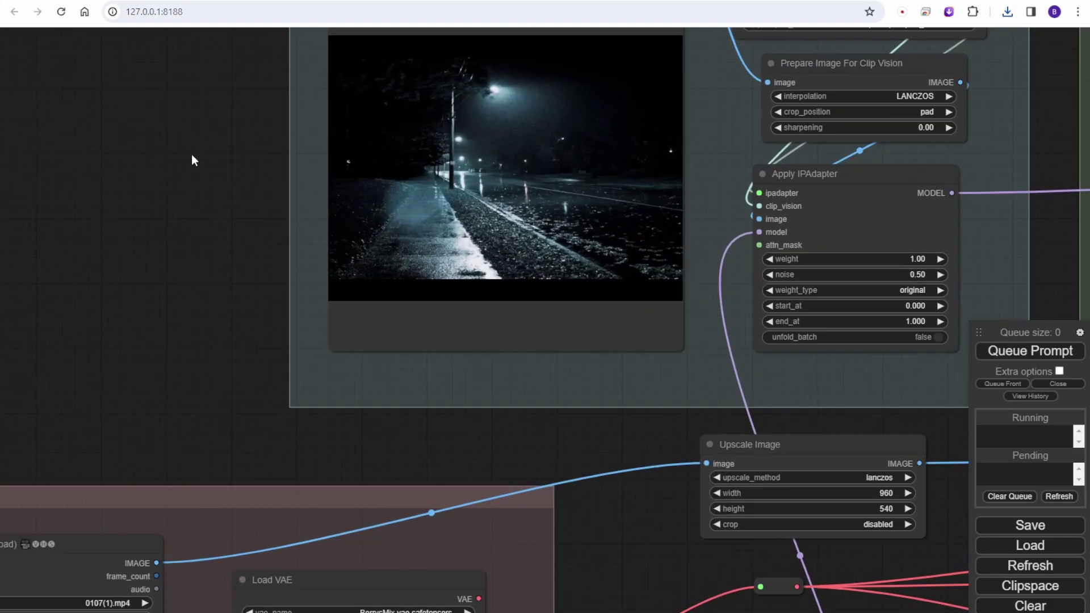
drag(192, 161, 213, 227)
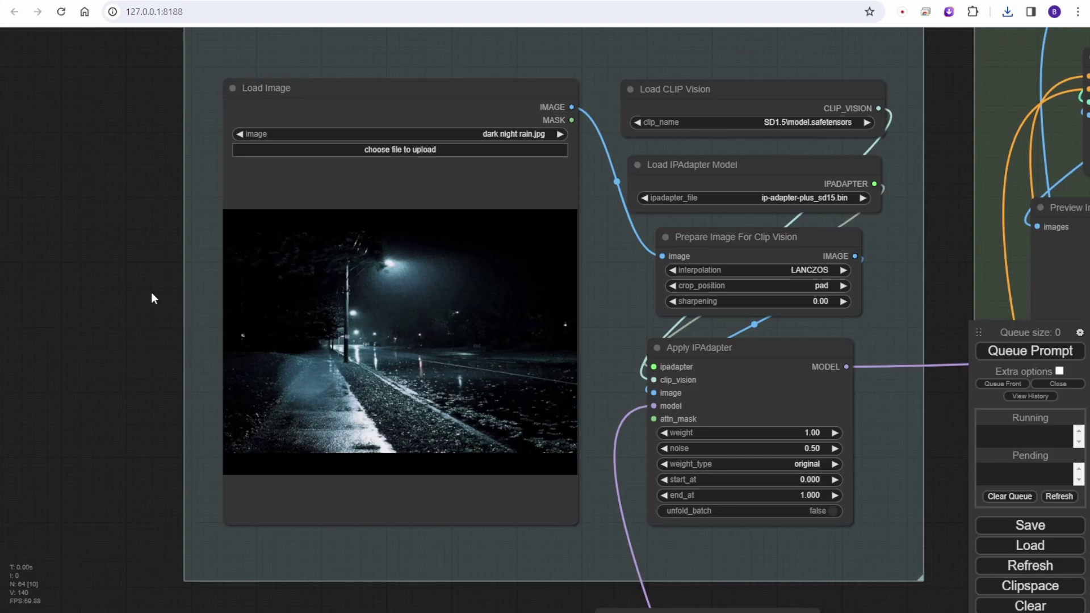
scroll(152, 293, down, 3)
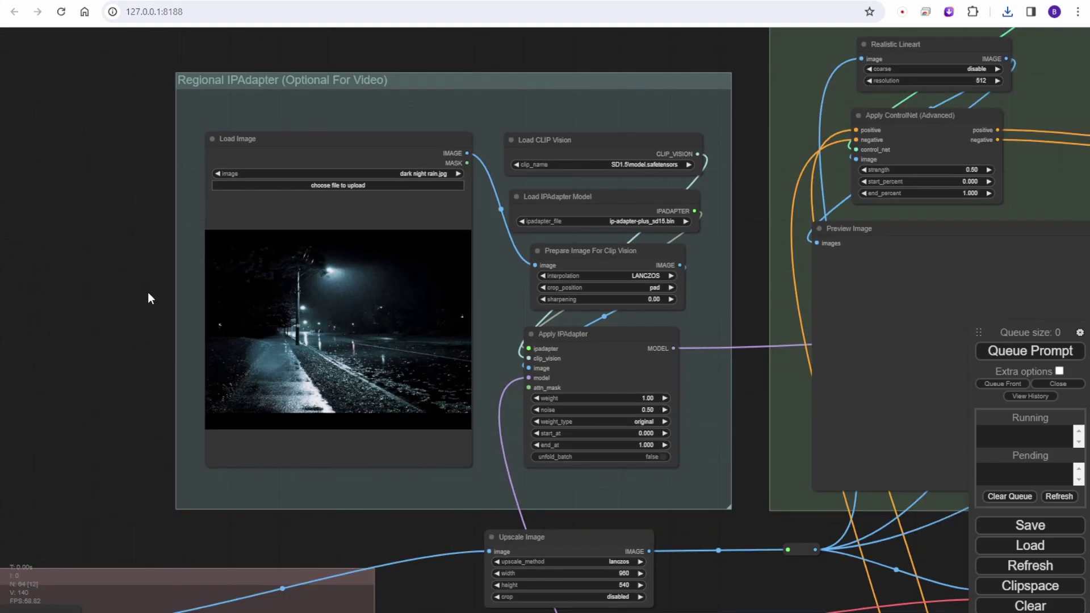
scroll(148, 298, down, 2)
drag(148, 297, 358, 93)
drag(324, 131, 389, 300)
drag(455, 293, 429, 489)
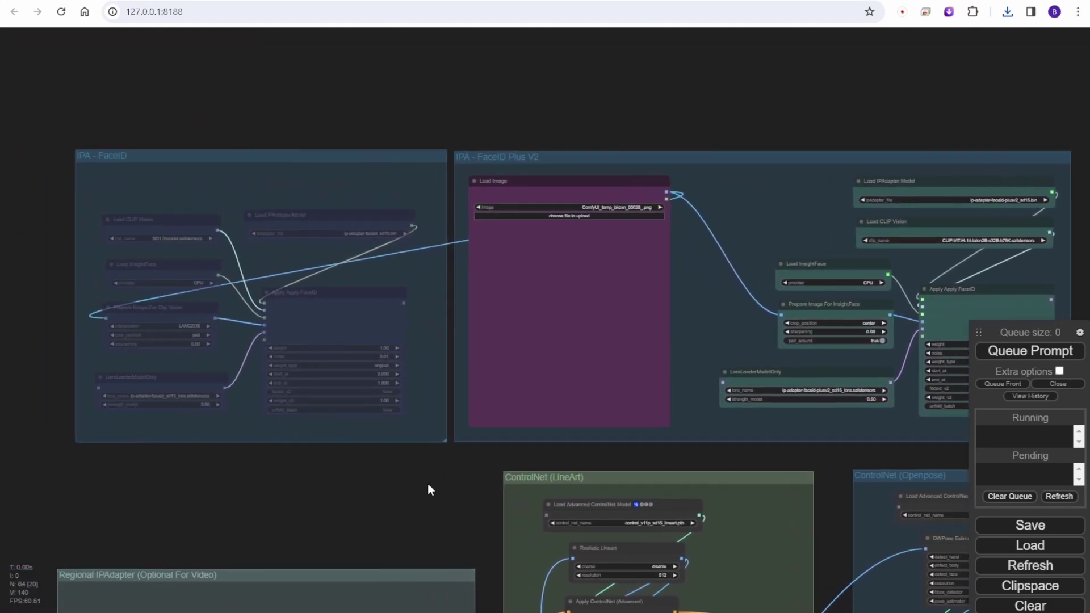
Remove the IPA - FaceID group frame and delete its six leftover nodes
right_click(360, 162)
click(427, 303)
click(476, 343)
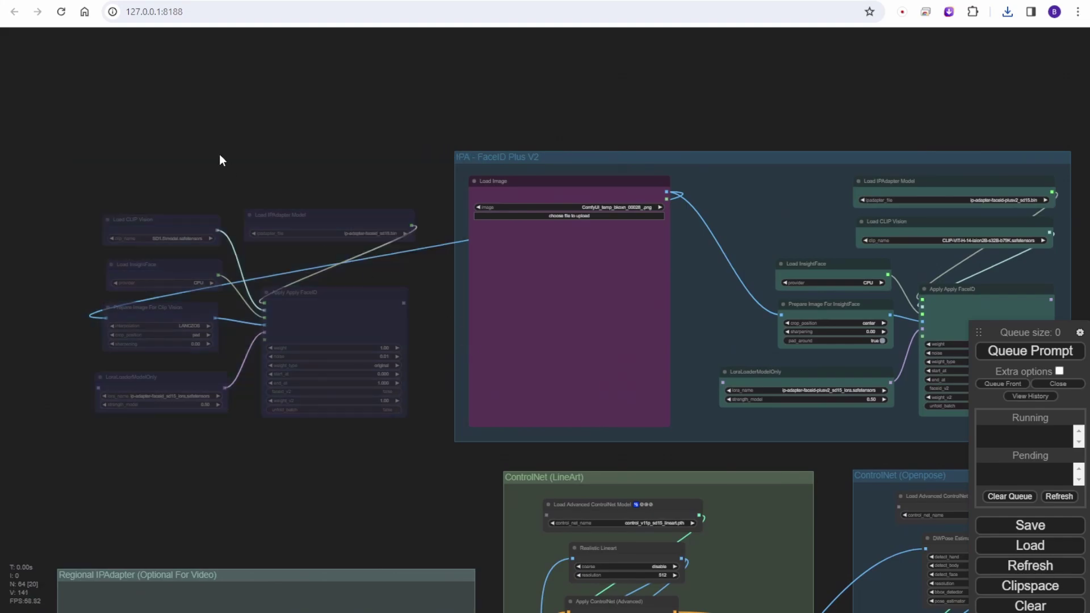
drag(219, 160, 185, 171)
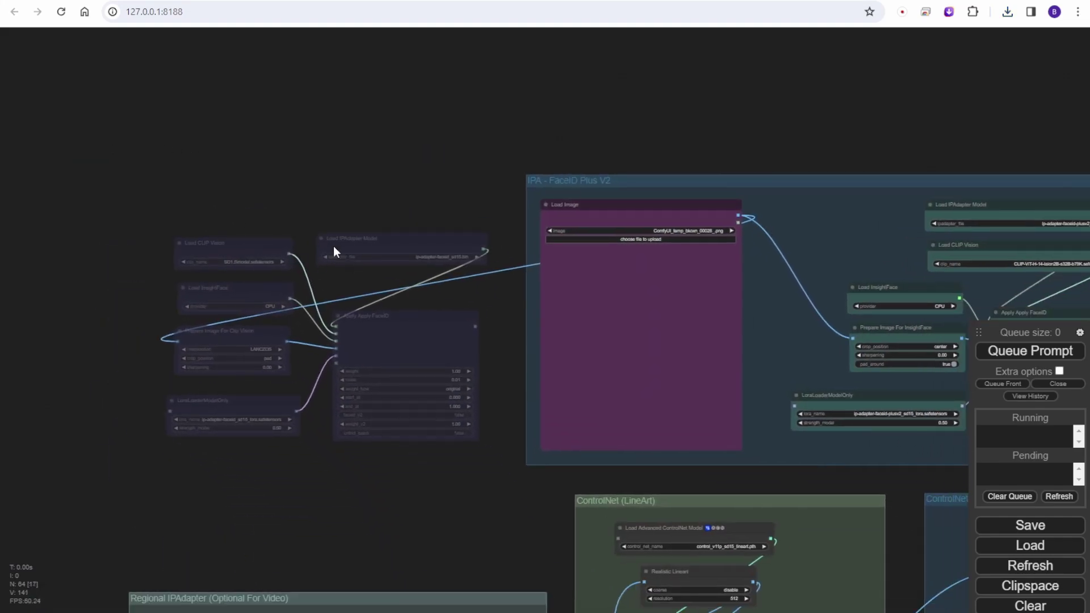
drag(126, 188, 472, 476)
key(Delete)
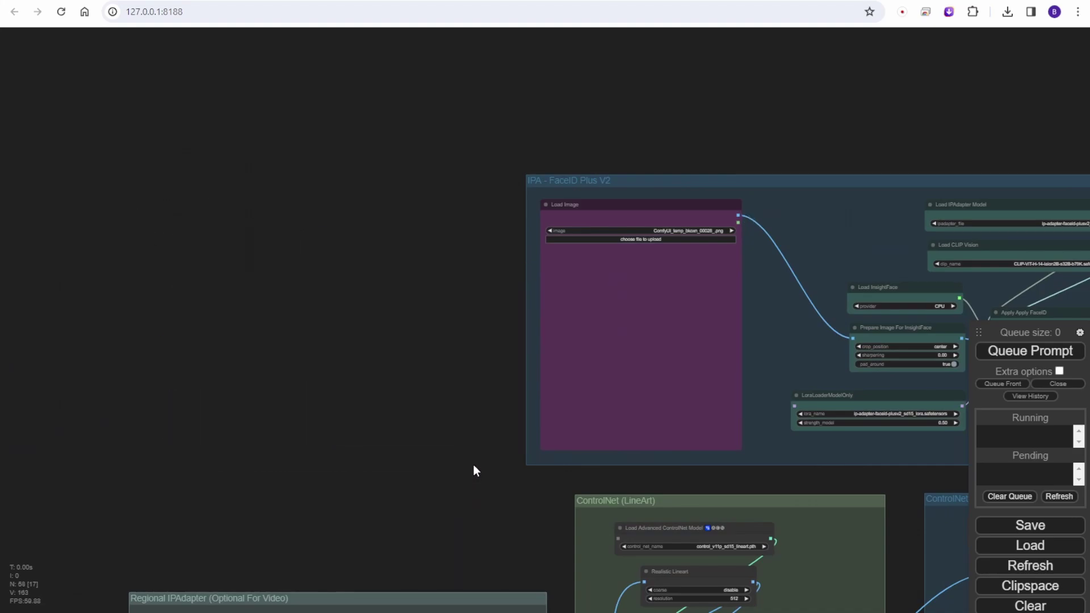
drag(579, 160, 653, 83)
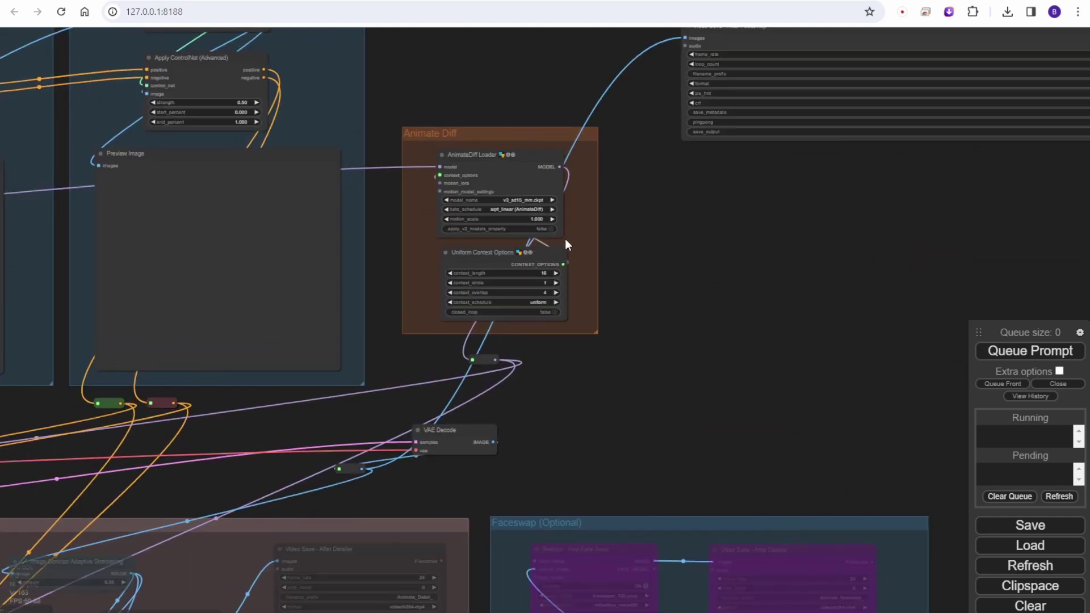
scroll(564, 238, up, 3)
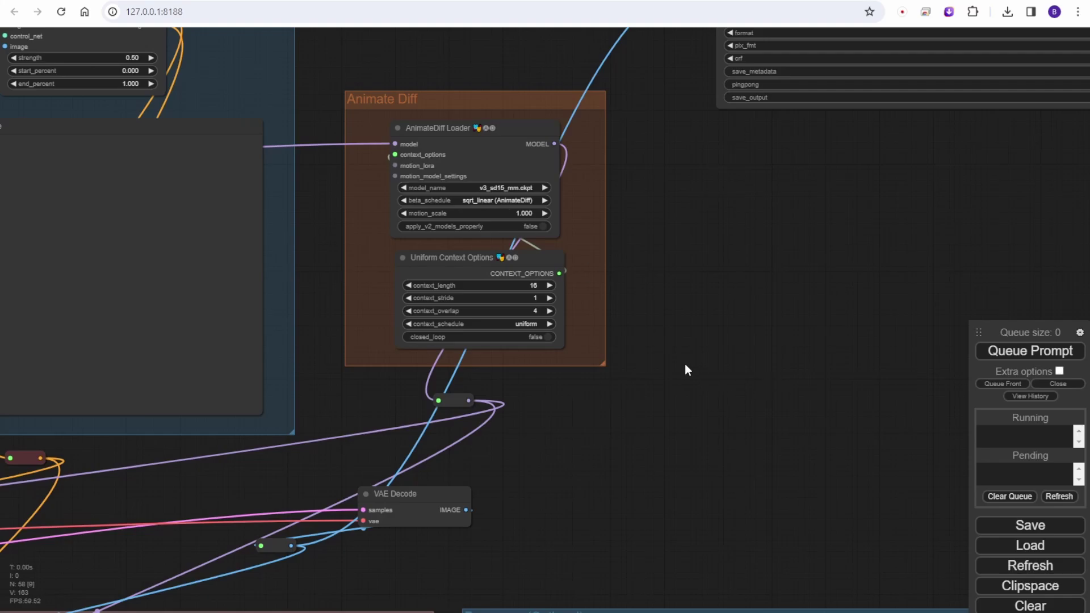
scroll(685, 370, up, 2)
drag(654, 123, 725, 260)
click(538, 241)
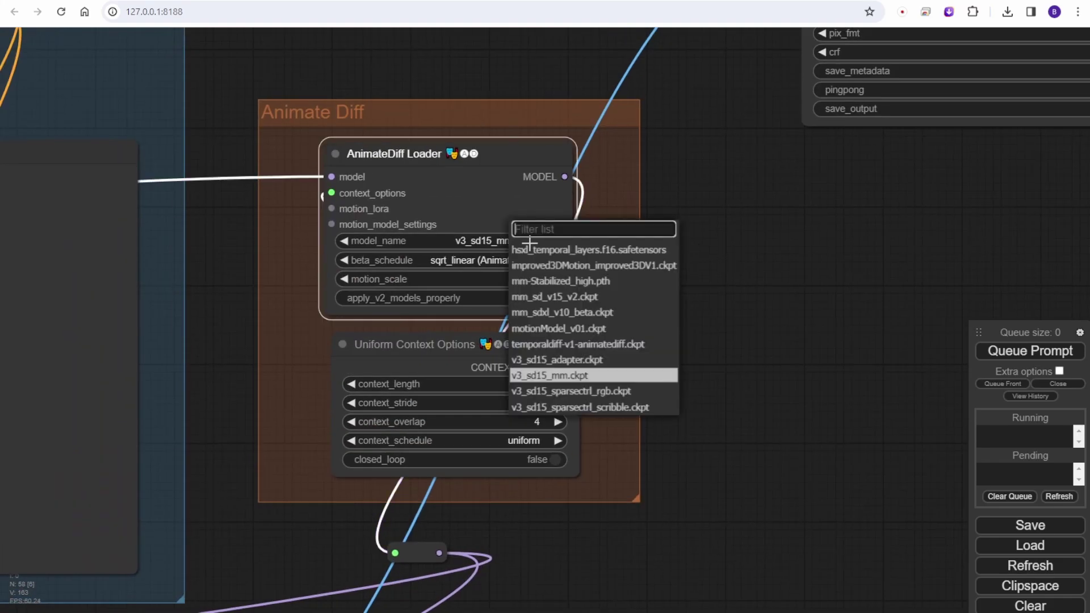
click(741, 365)
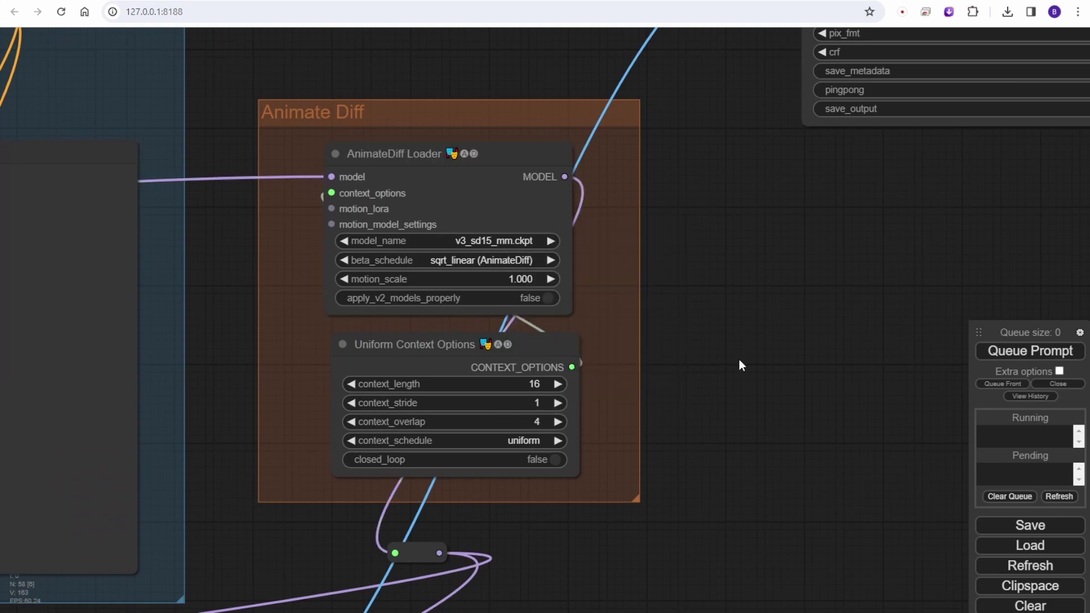
scroll(754, 427, down, 5)
scroll(755, 374, down, 3)
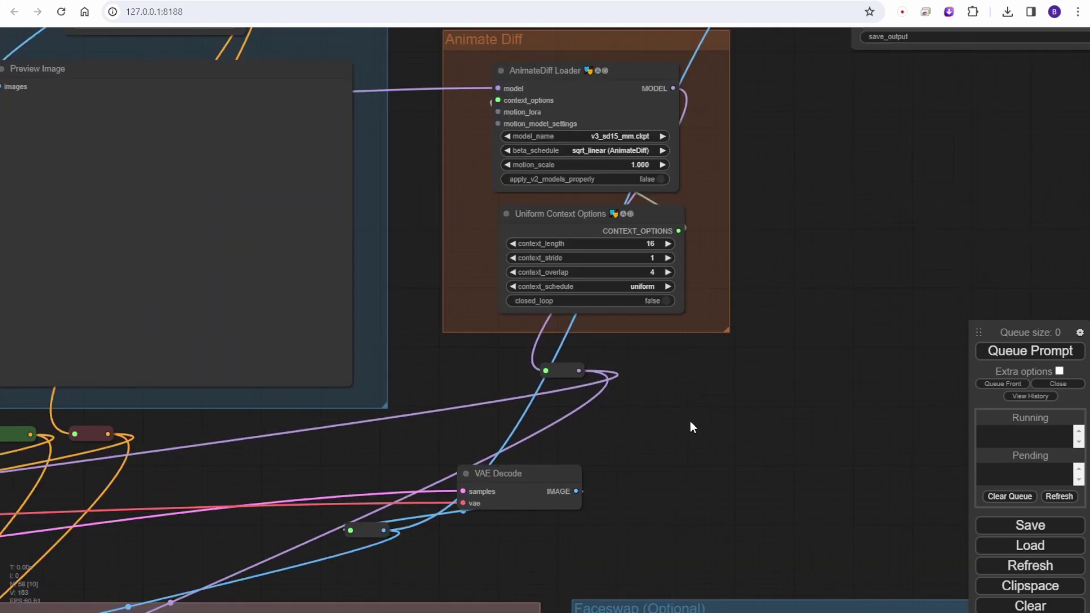
drag(688, 430, 936, 231)
scroll(937, 231, down, 4)
drag(306, 403, 711, 281)
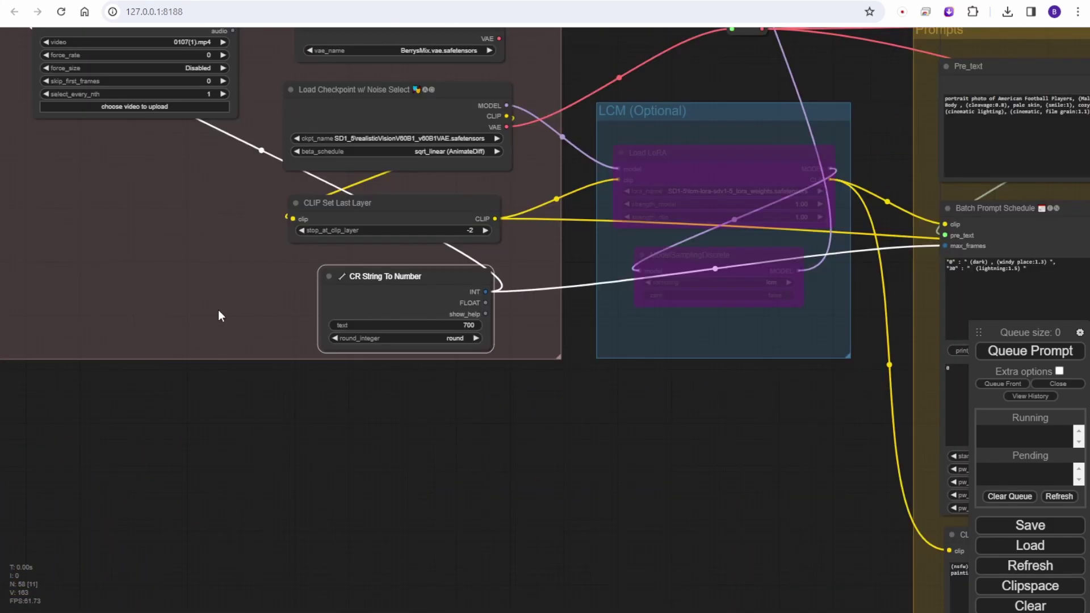
Survey Load Video, Prompts and KSampler, then shift CR String To Number slightly up-right
drag(244, 446, 343, 495)
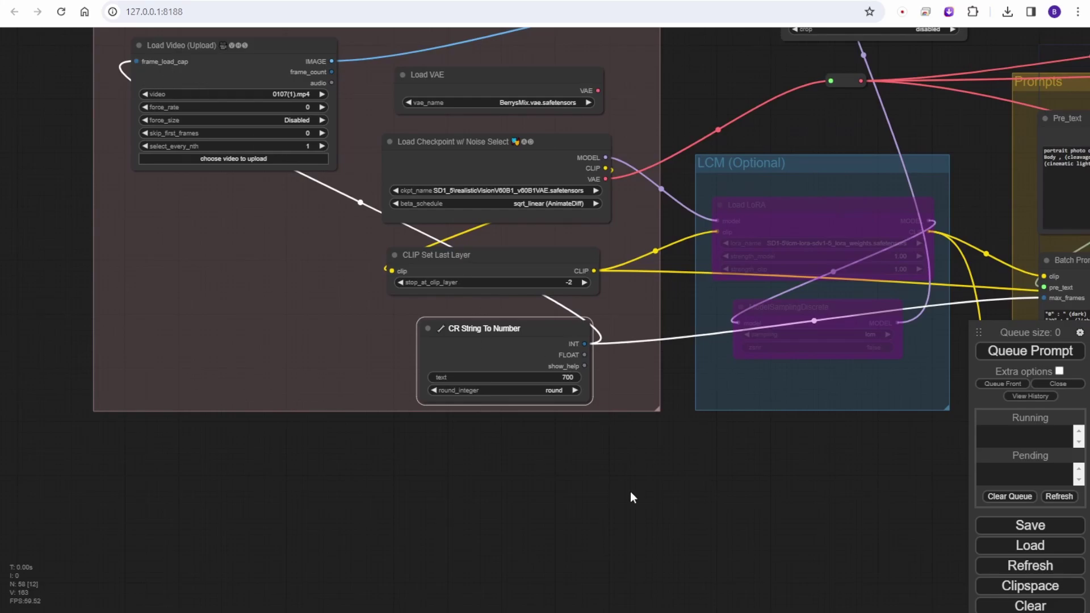
drag(642, 503, 406, 482)
drag(654, 430, 527, 413)
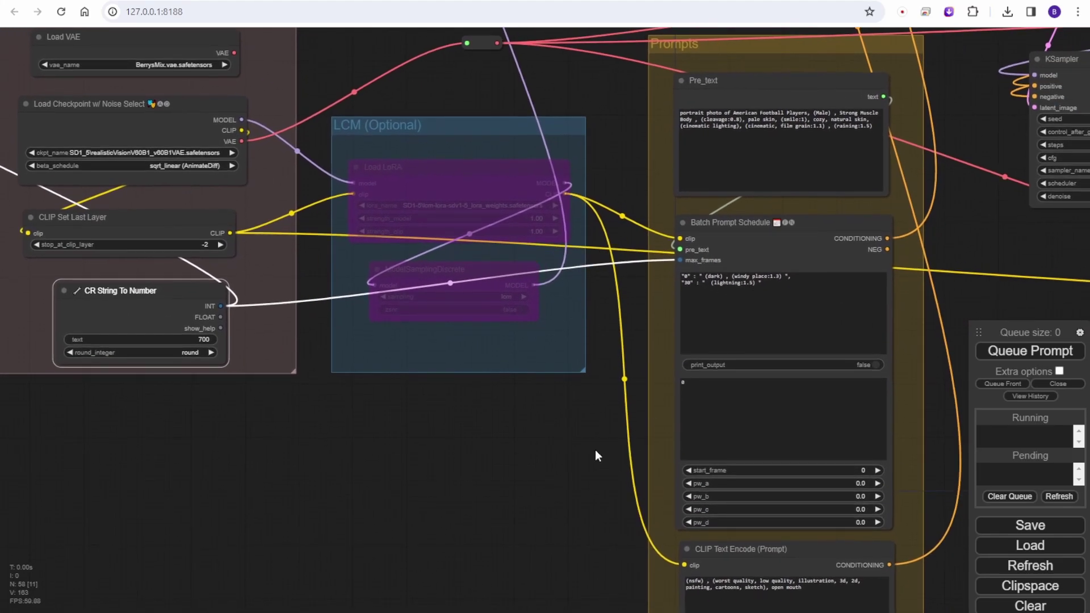
drag(341, 440, 542, 429)
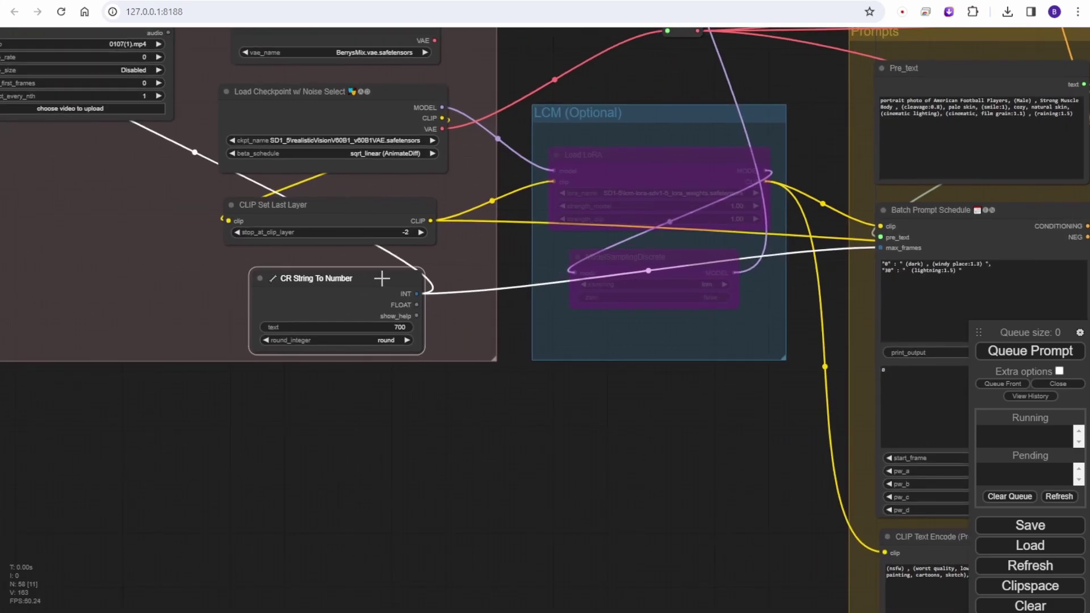
drag(382, 280, 395, 274)
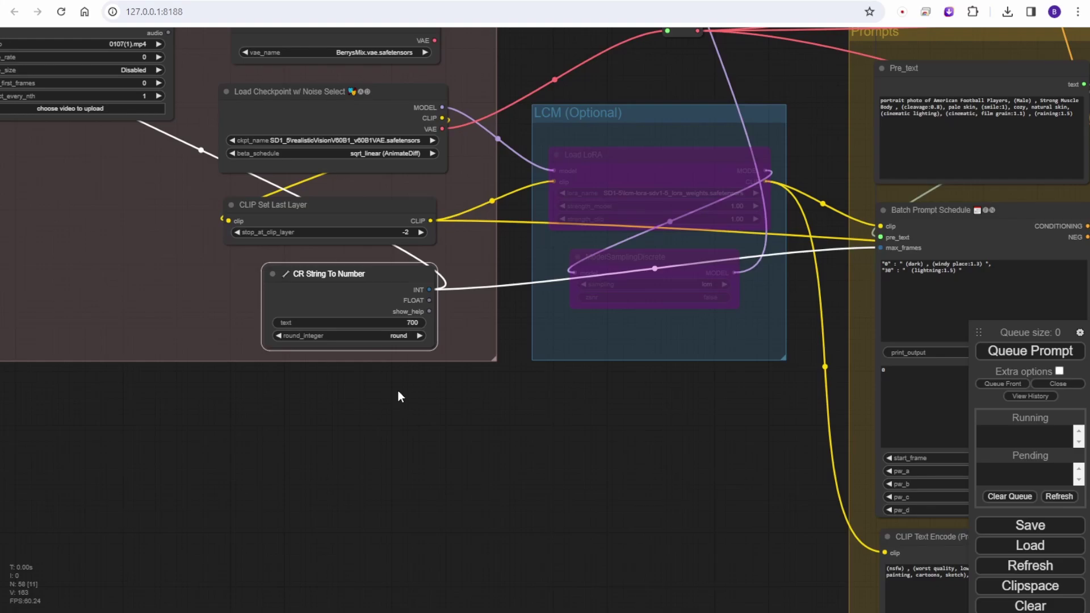
Fine-tune CR String To Number's position, then pan to the Detailer and Faceswap groups
scroll(686, 479, down, 10)
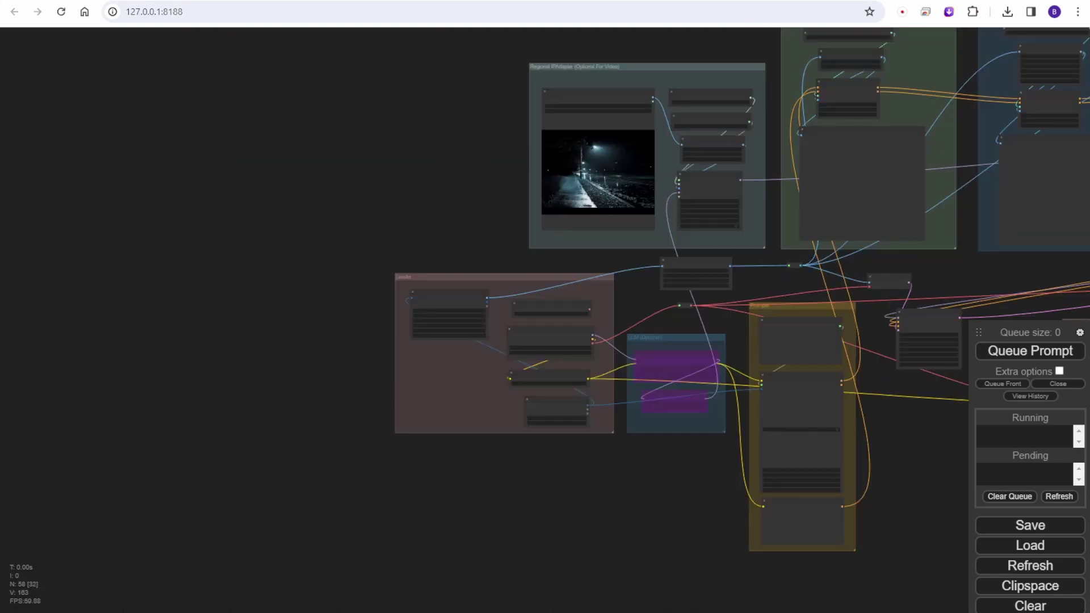
scroll(603, 448, up, 10)
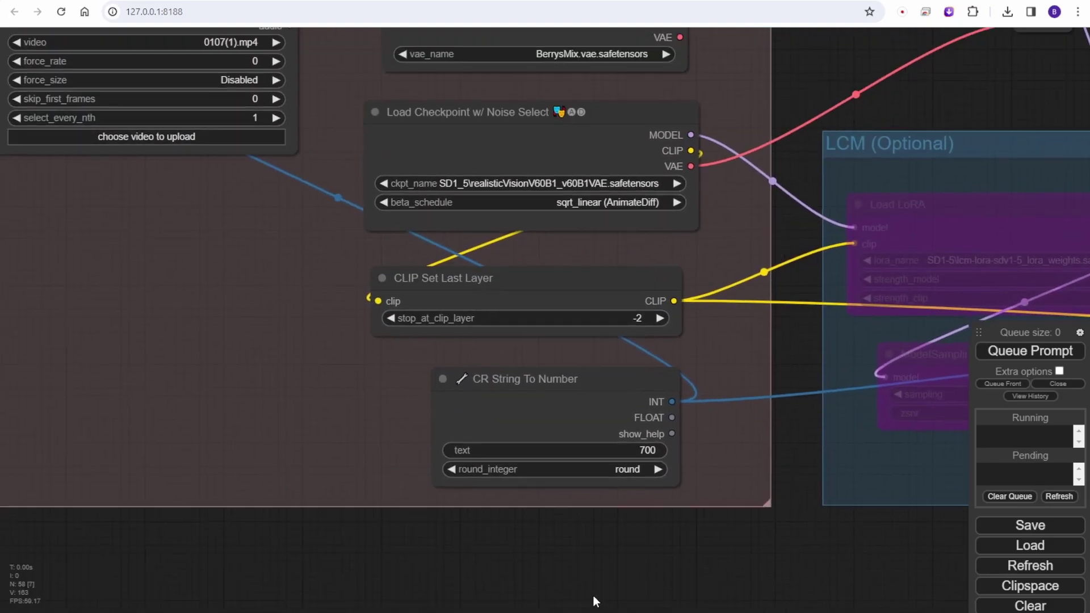
drag(593, 596, 640, 612)
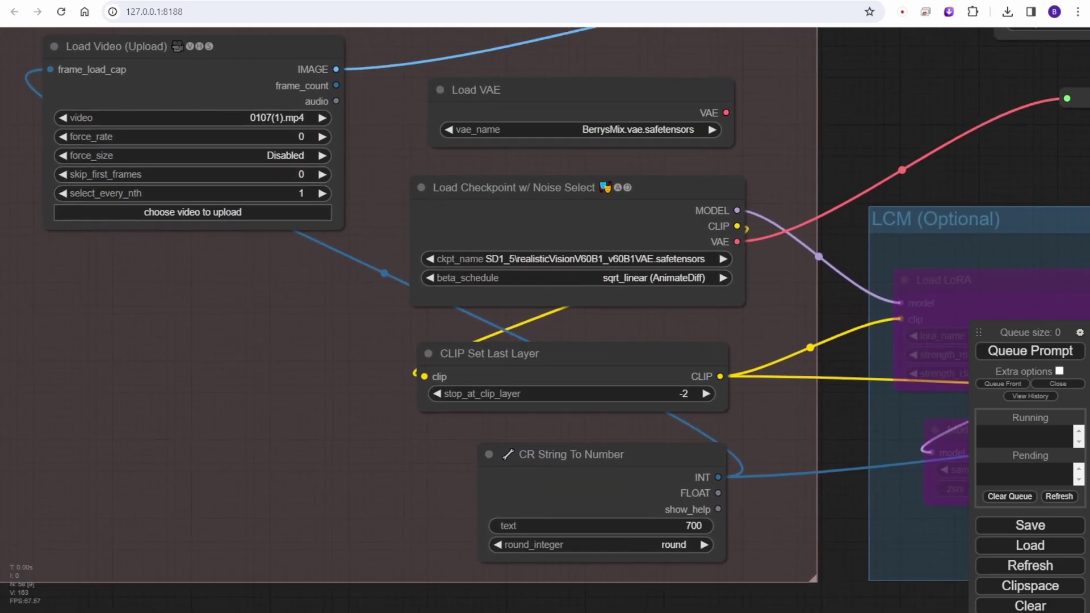
scroll(850, 392, down, 3)
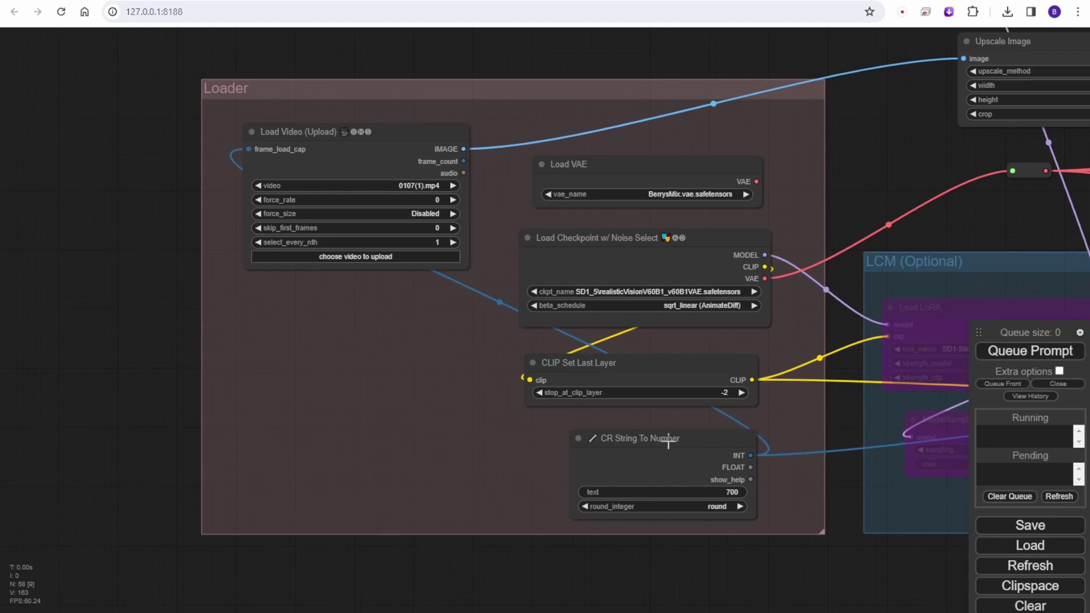
drag(671, 440, 656, 446)
drag(747, 530, 493, 533)
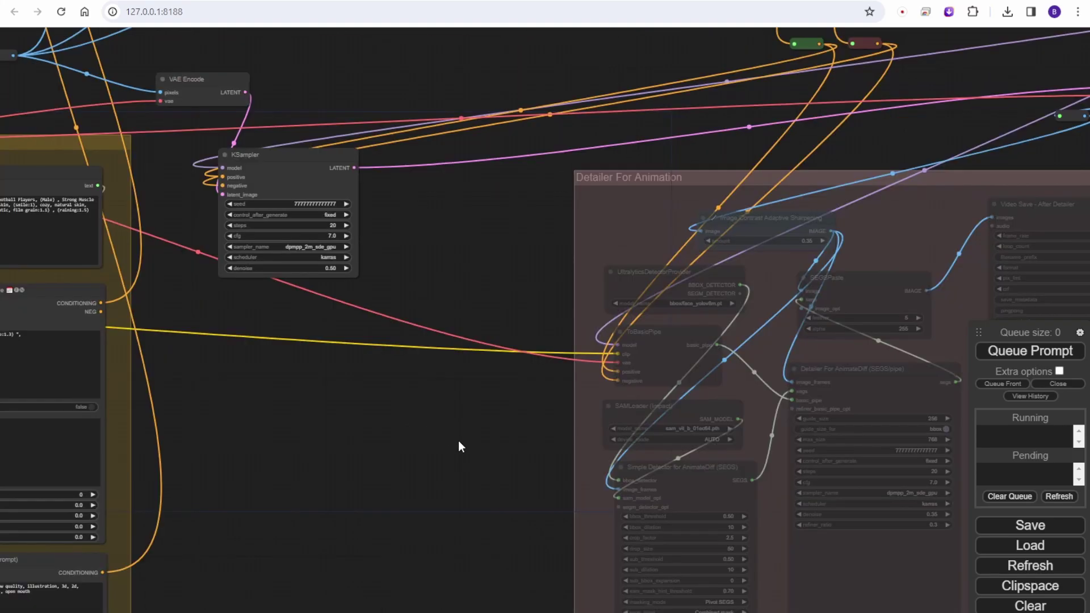
scroll(475, 502, down, 4)
drag(475, 499, 313, 424)
Set all Detailer For Animation group nodes to Always and review their settings
right_click(412, 215)
click(437, 287)
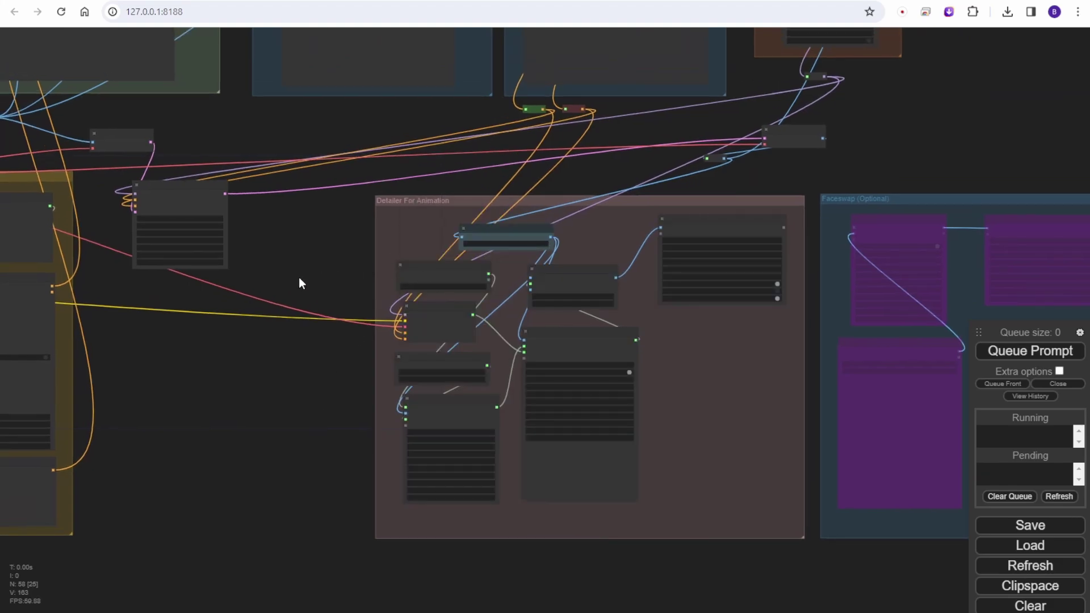
scroll(336, 390, up, 5)
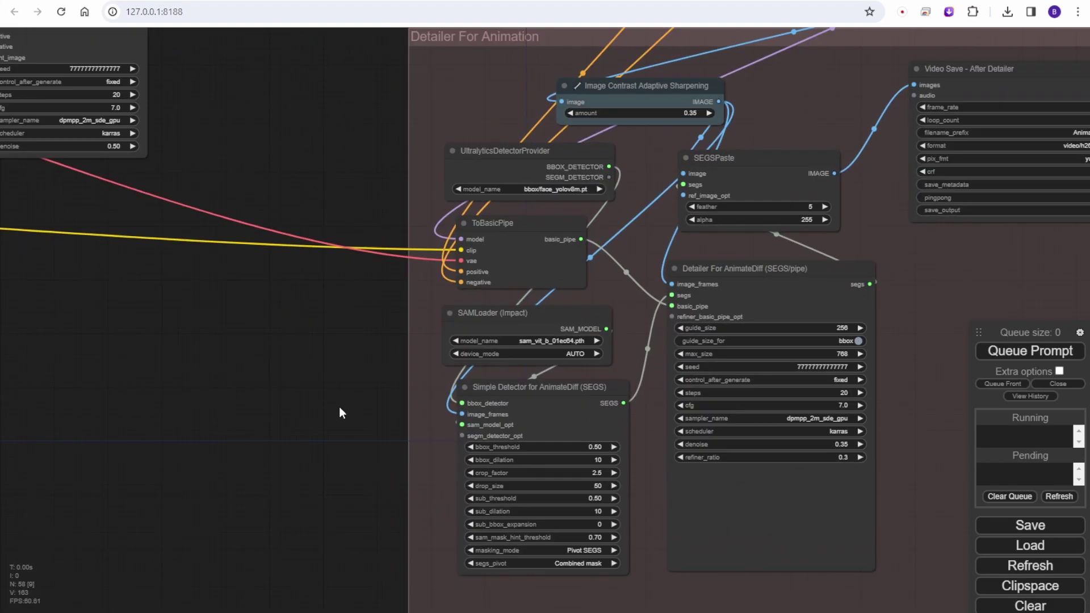
drag(341, 409, 93, 400)
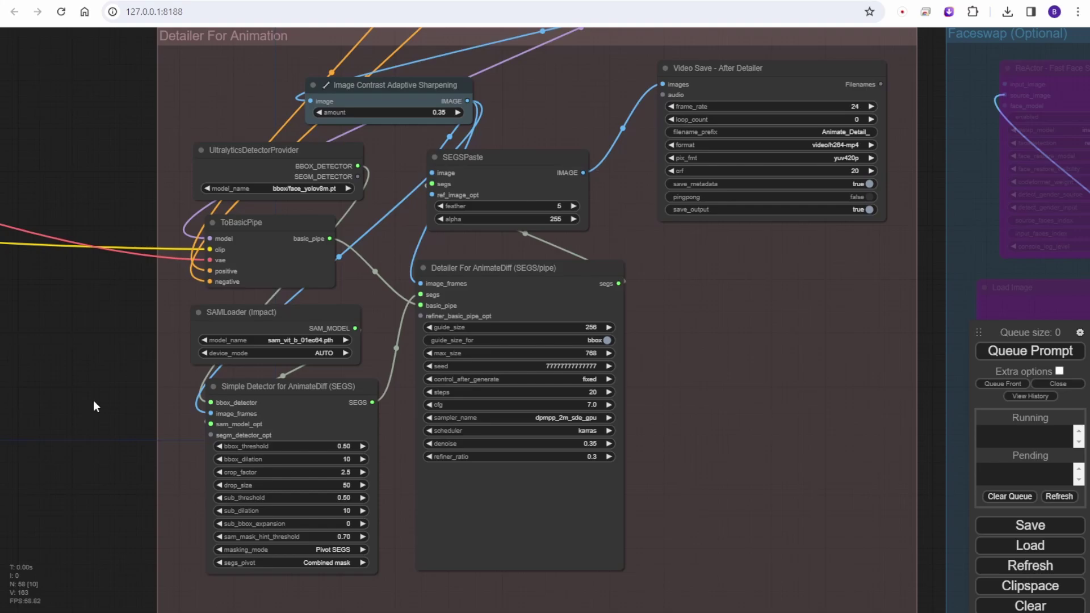
scroll(97, 403, down, 3)
Nudge the Faceswap (Optional) group right and link the decoded frames into ReActor's input_image
drag(693, 106, 670, 250)
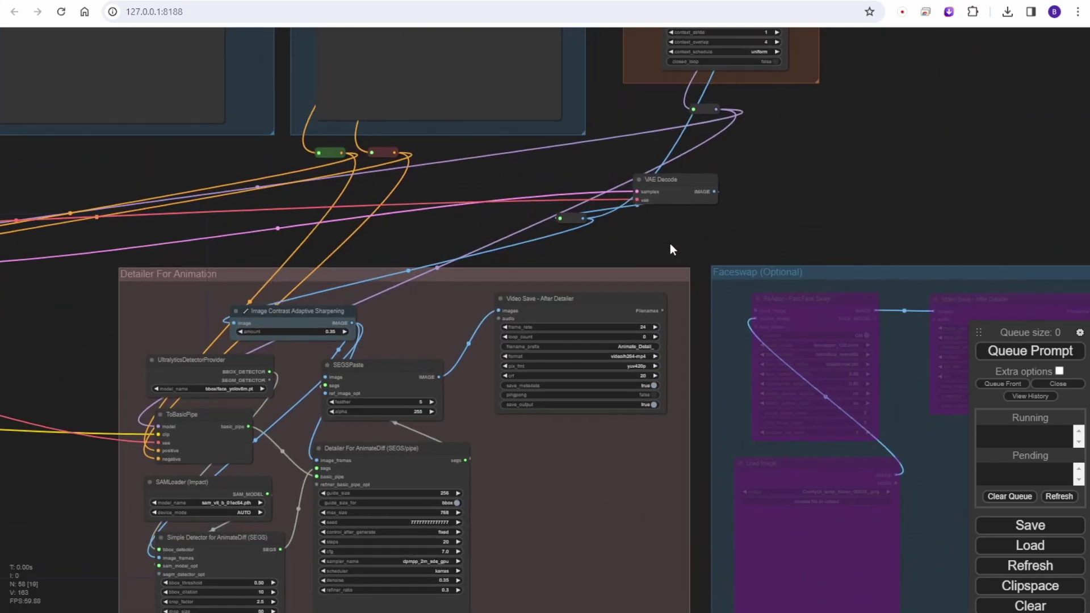
drag(755, 280, 758, 279)
drag(839, 202, 448, 105)
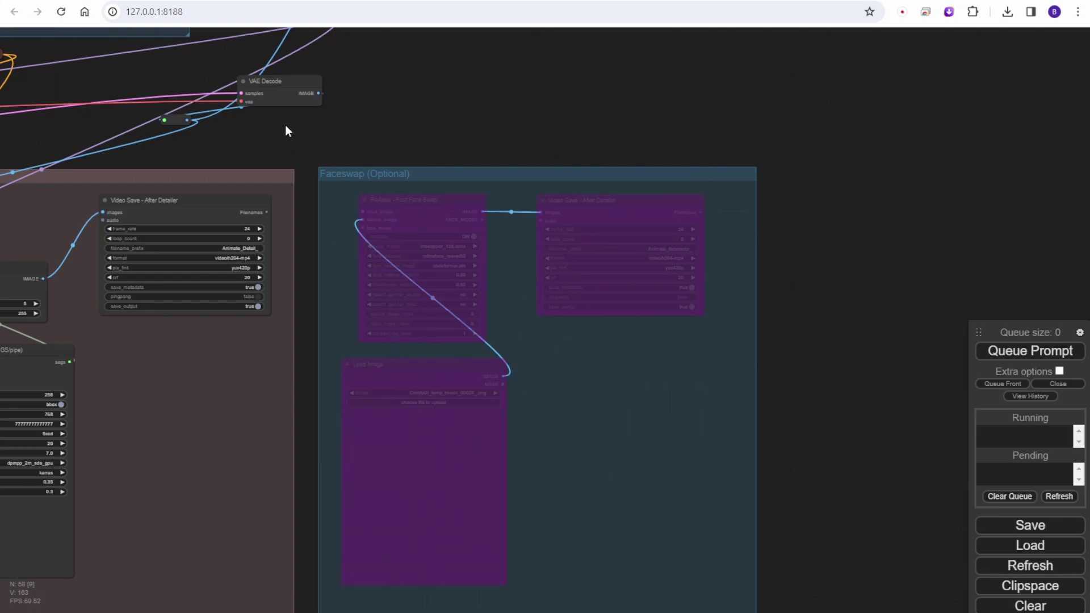
mouse_move(594, 200)
mouse_down()
mouse_move(579, 272)
mouse_move(526, 329)
mouse_move(596, 200)
mouse_up()
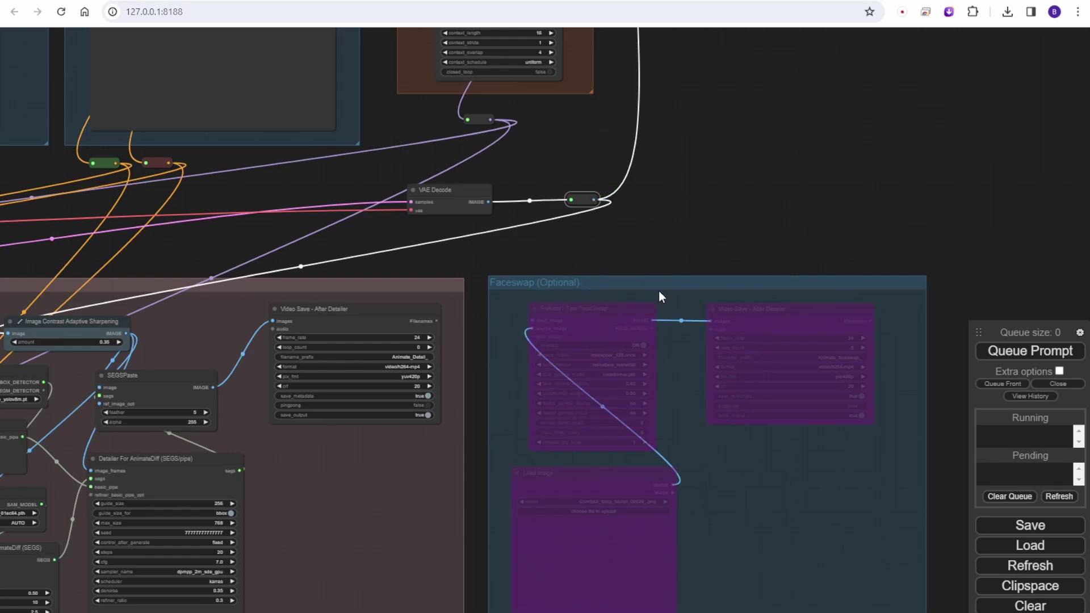
scroll(681, 255, down, 6)
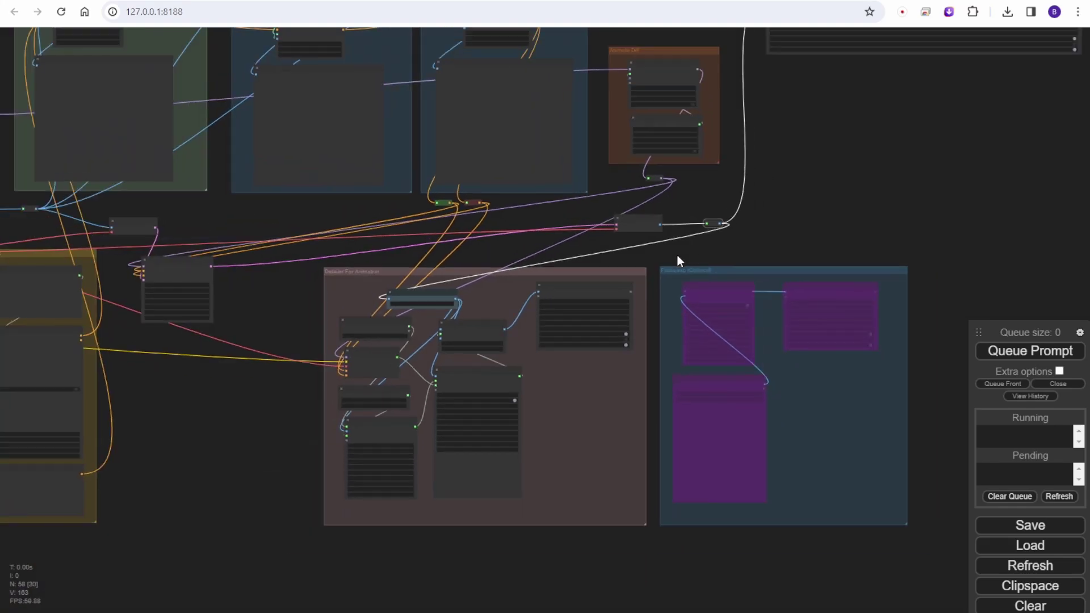
Connect Apply IPAdapter's MODEL output to LoraLoaderModelOnly's model input
drag(211, 219, 446, 421)
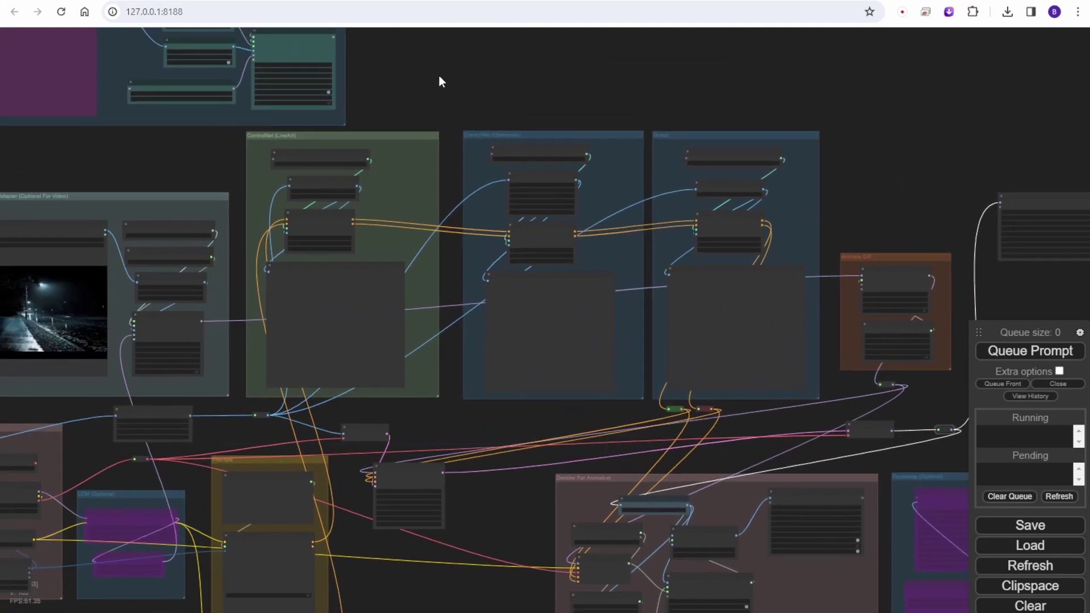
drag(438, 87, 493, 236)
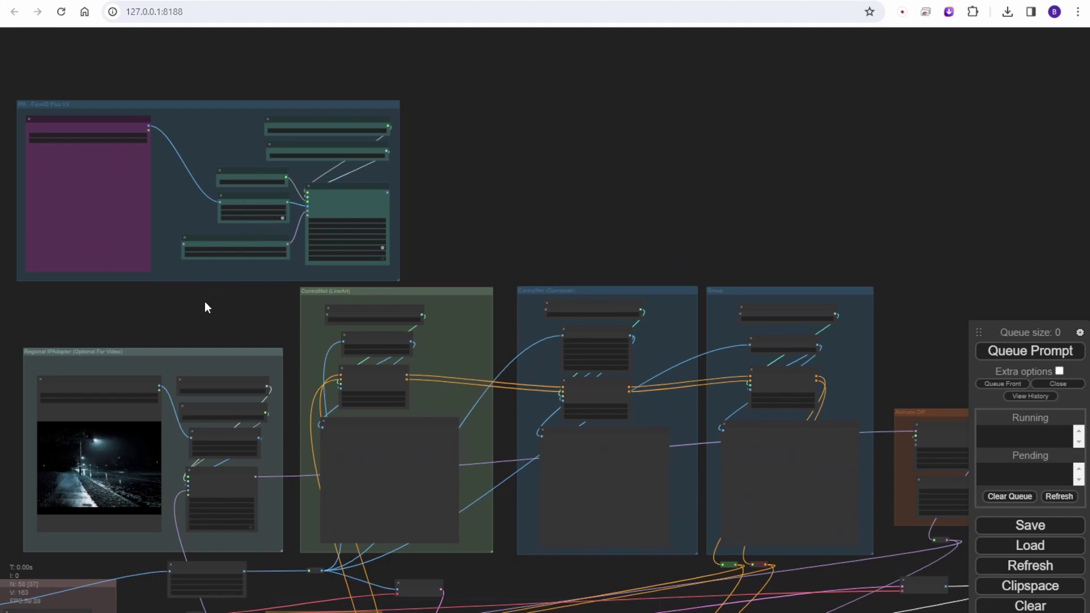
drag(224, 319, 280, 305)
scroll(312, 330, up, 2)
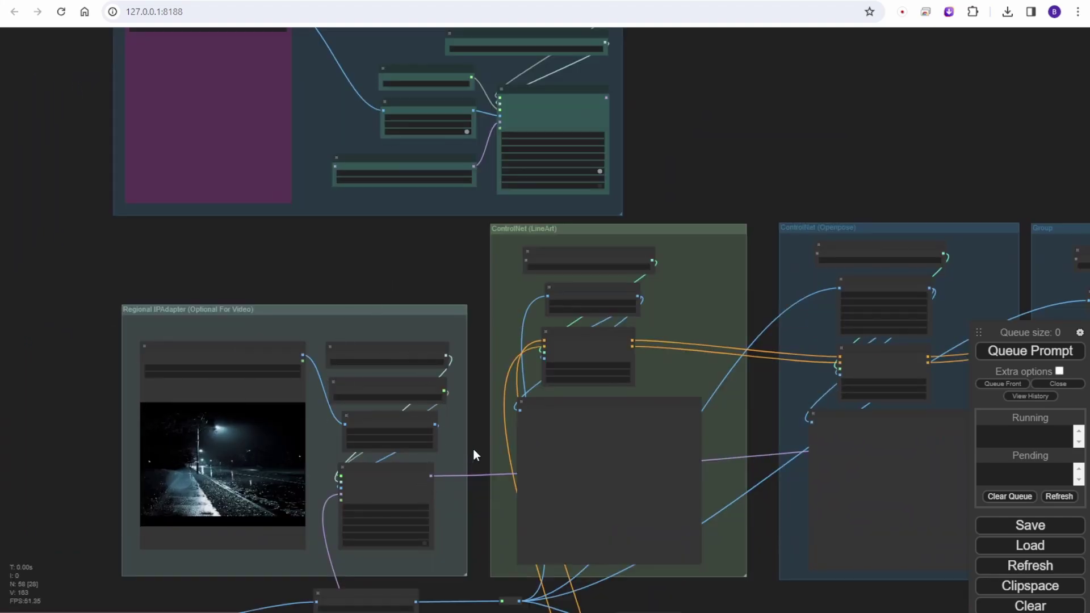
drag(475, 448, 496, 352)
scroll(468, 381, up, 5)
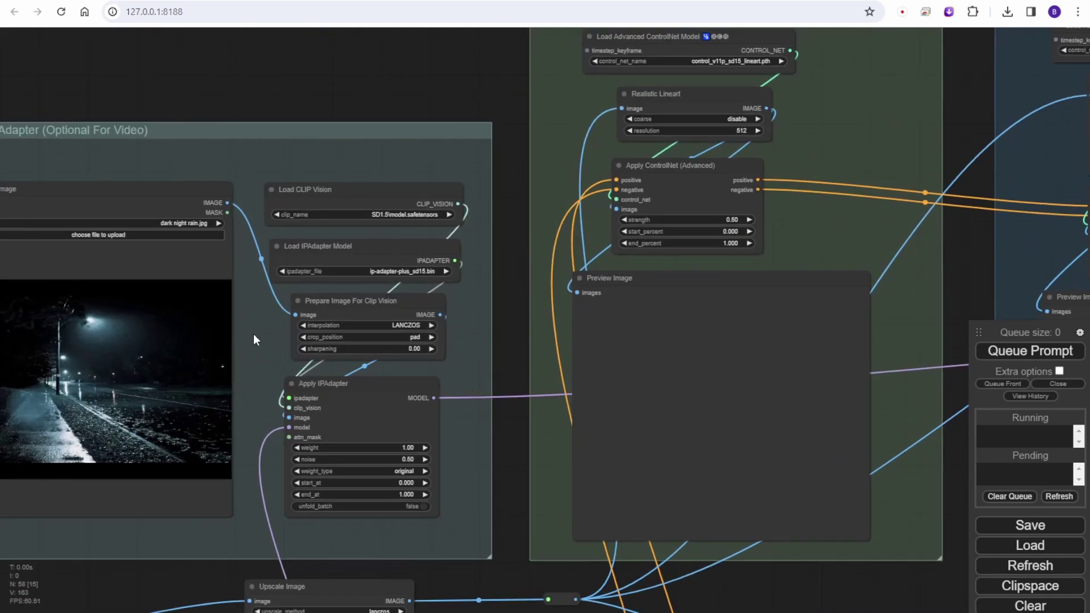
scroll(487, 339, down, 3)
drag(487, 339, 458, 464)
drag(407, 525, 292, 154)
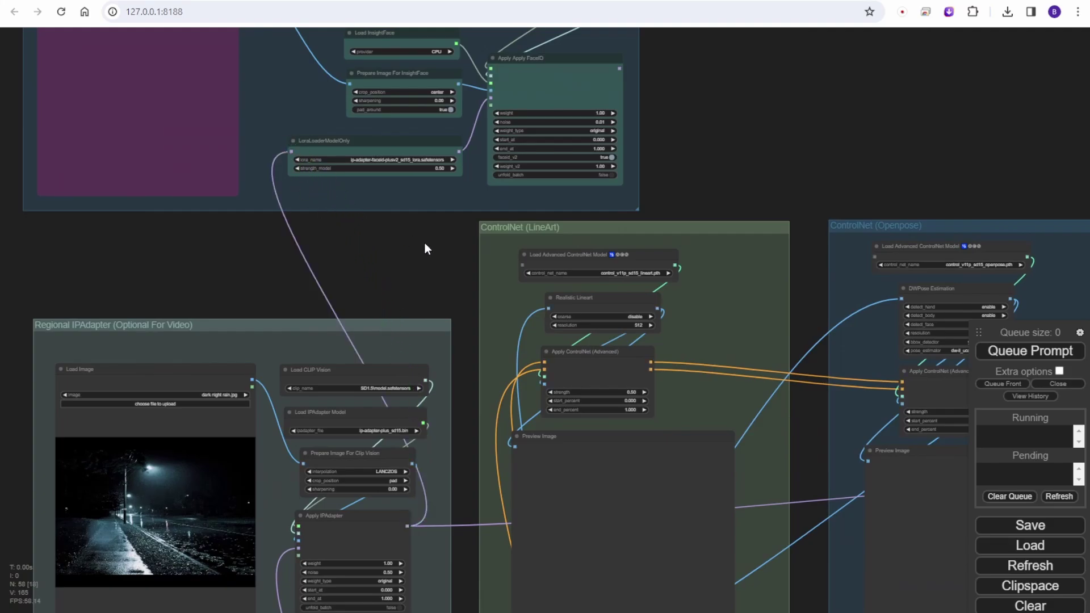
drag(427, 244, 243, 288)
Move the Animate Diff group up and connect Apply FaceID's MODEL to the AnimateDiff Loader
scroll(243, 293, right, 5)
scroll(243, 294, down, 1)
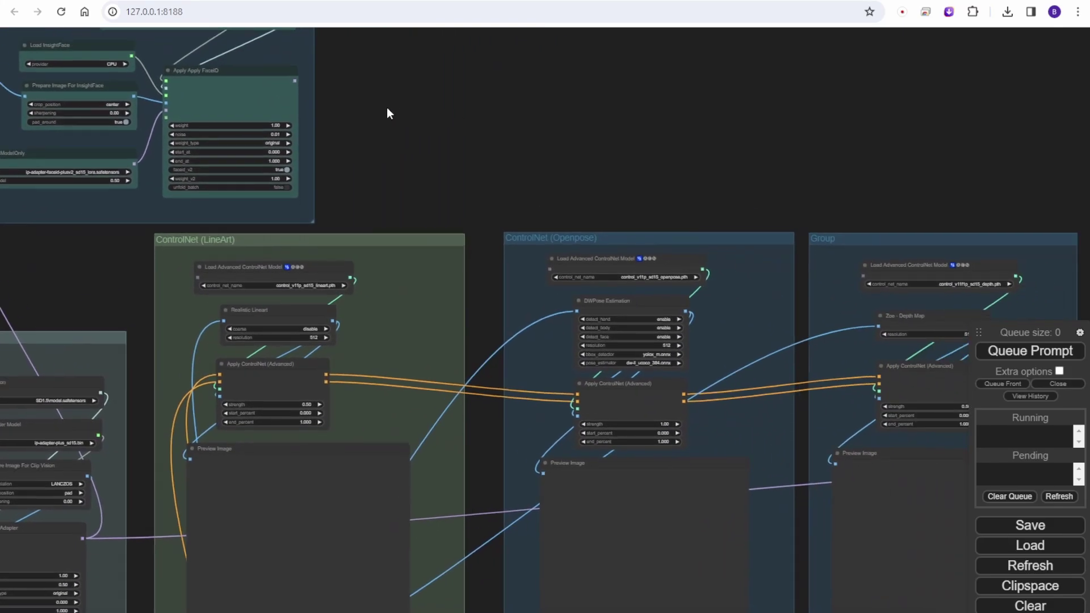
drag(252, 80, 510, 107)
scroll(675, 142, down, 4)
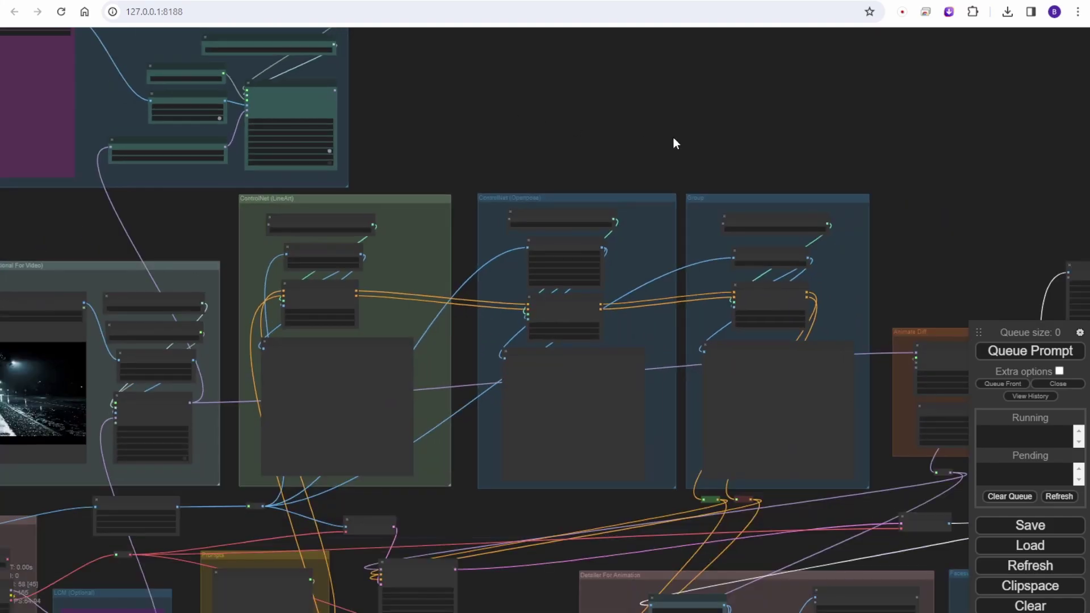
scroll(510, 138, right, 5)
scroll(510, 138, down, 1)
drag(762, 336, 243, 68)
drag(354, 142, 487, 198)
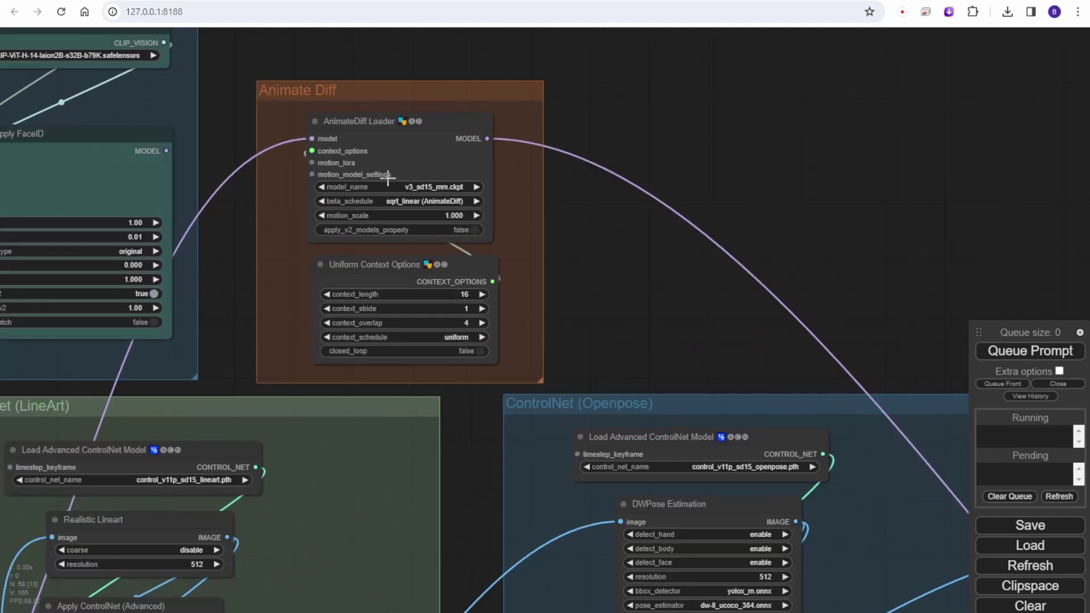
scroll(388, 179, up, 3)
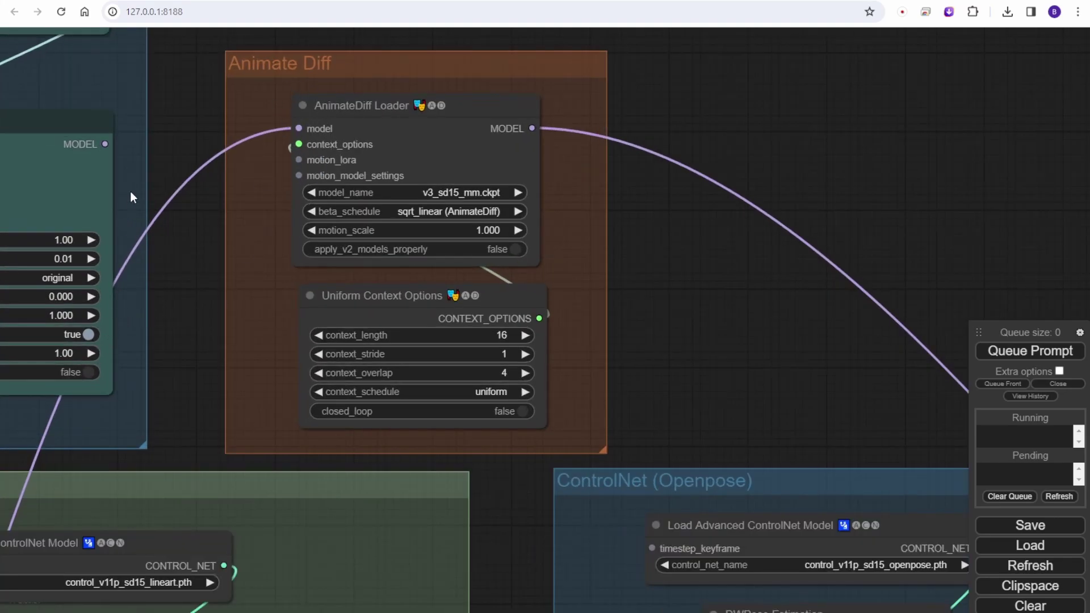
drag(105, 144, 299, 128)
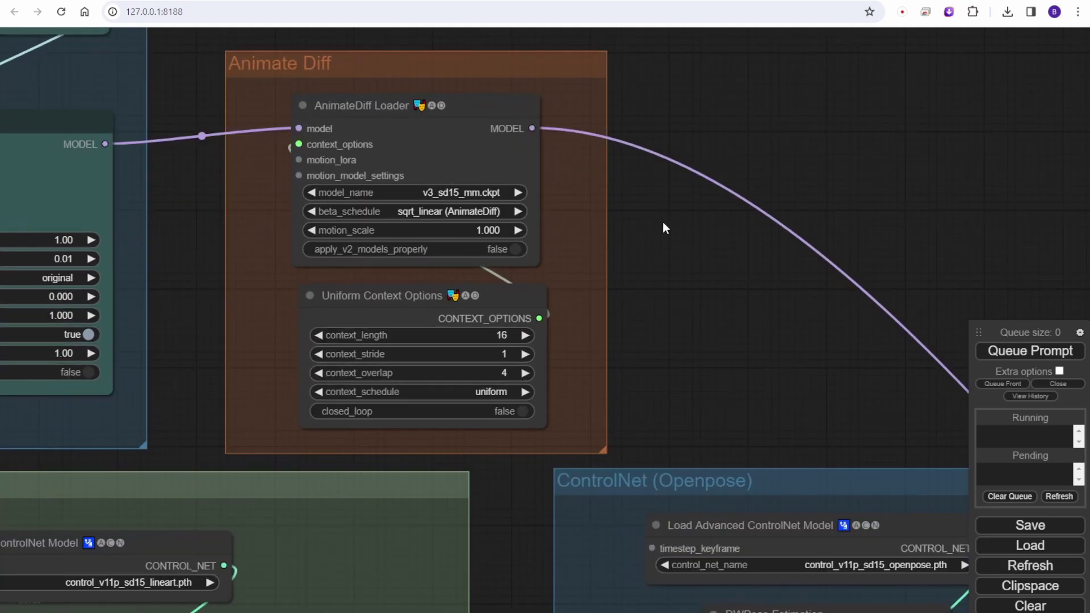
scroll(673, 235, down, 8)
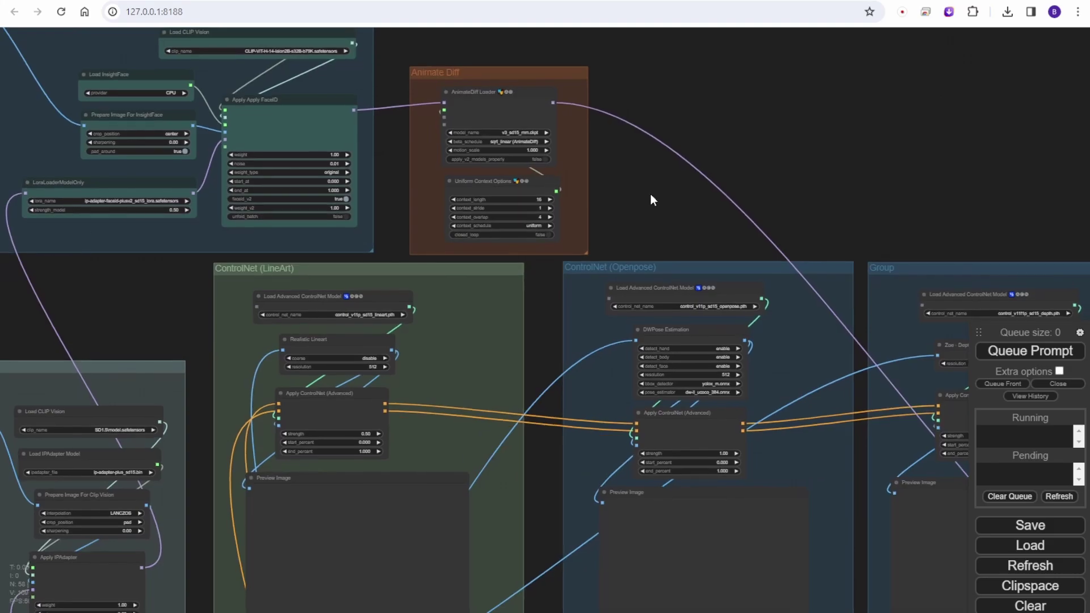
Place the Animate Diff group right after the ControlNet groups in the upper row
scroll(652, 195, down, 4)
drag(658, 202, 538, 172)
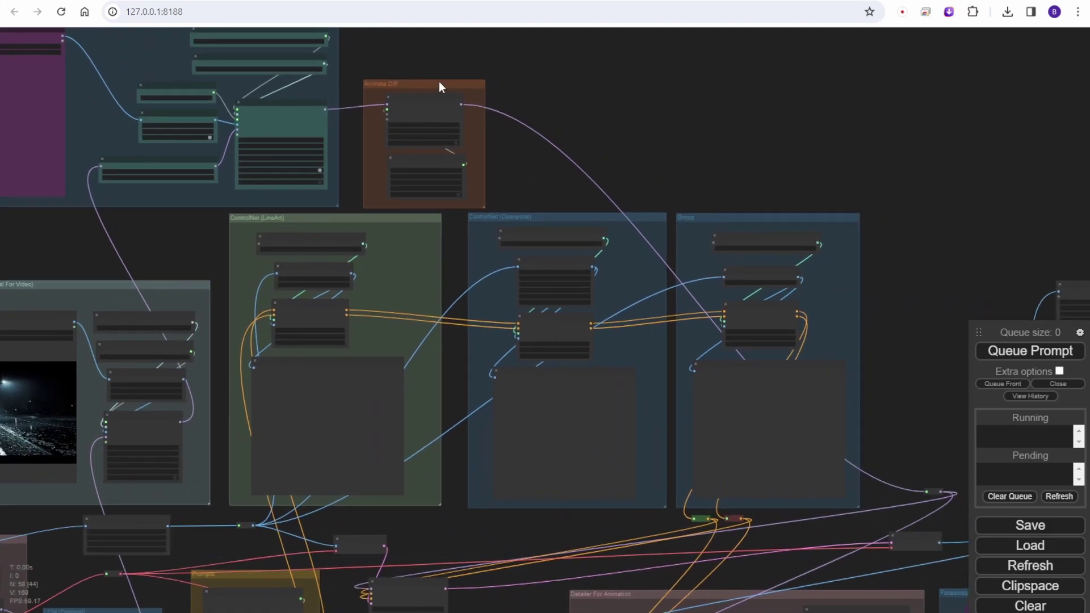
drag(439, 87, 948, 307)
drag(949, 191, 721, 102)
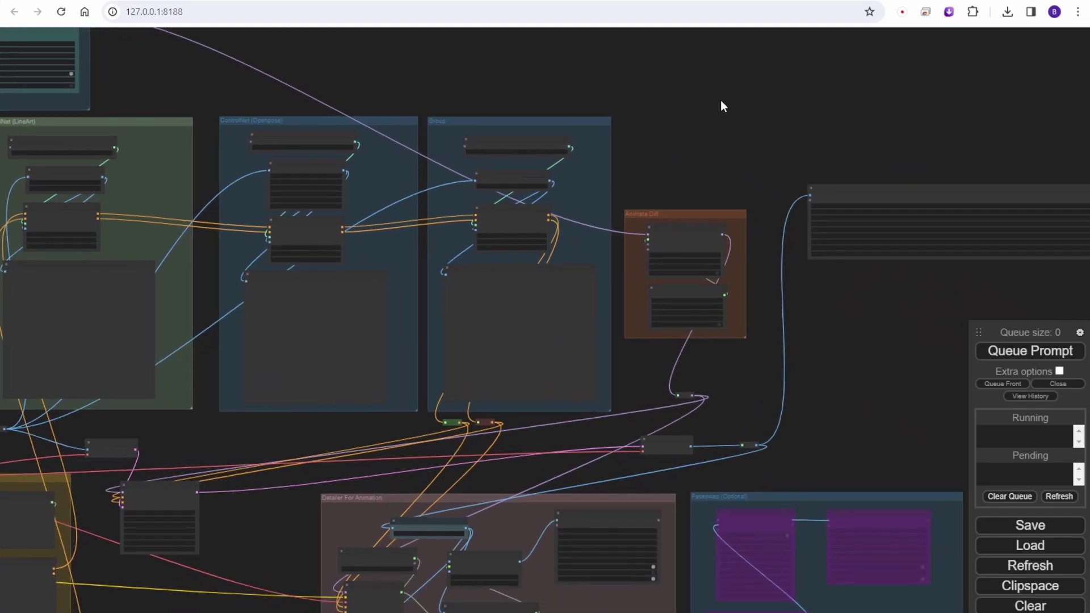
Shift the long empty node beside the IPA groups slightly left
drag(435, 66, 785, 202)
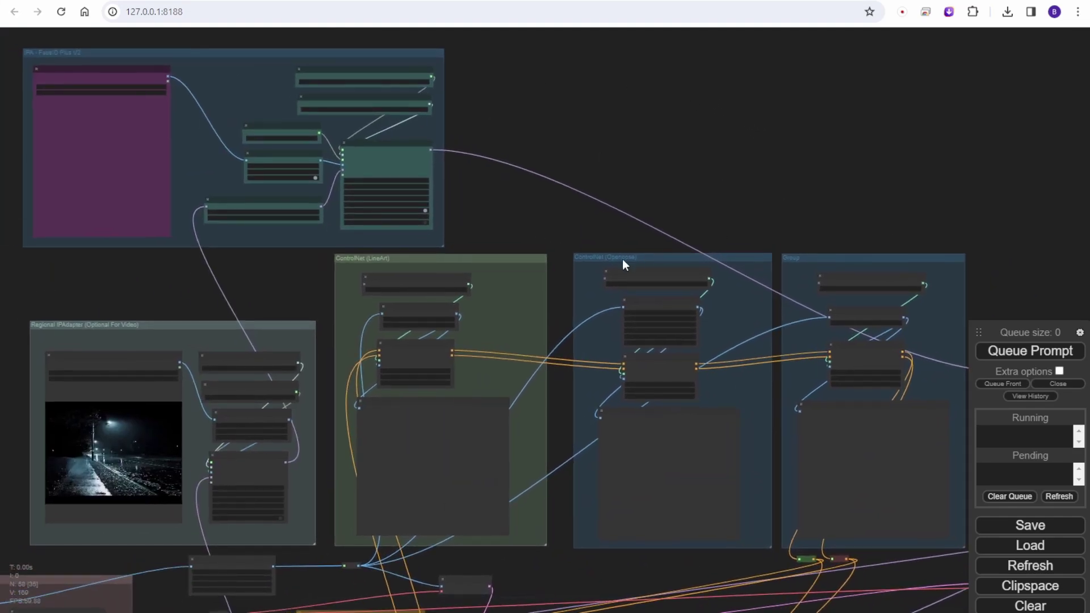
drag(617, 251, 572, 235)
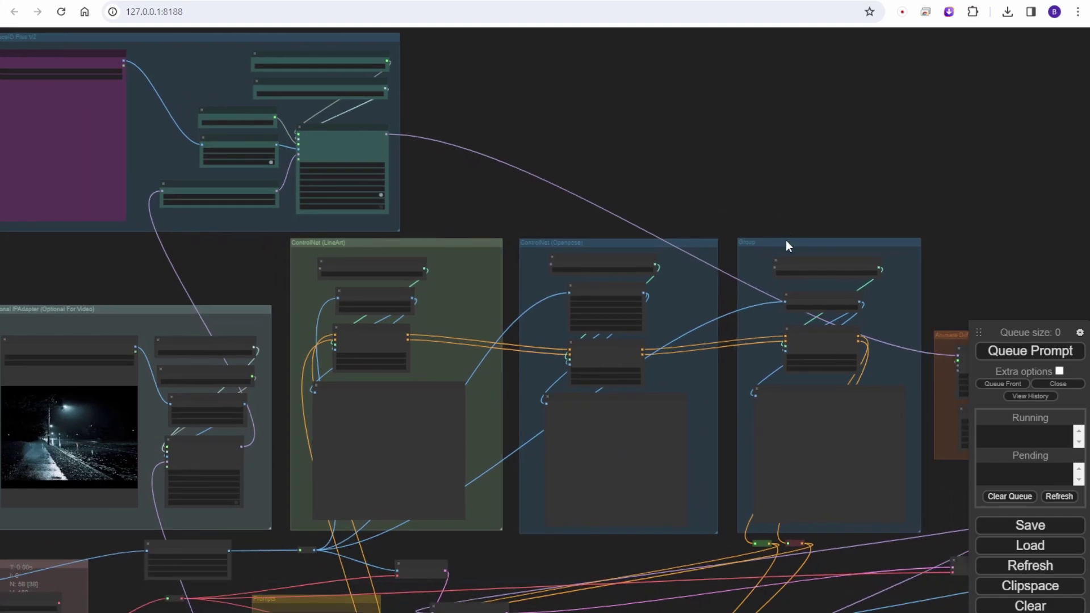
scroll(449, 229, up, 4)
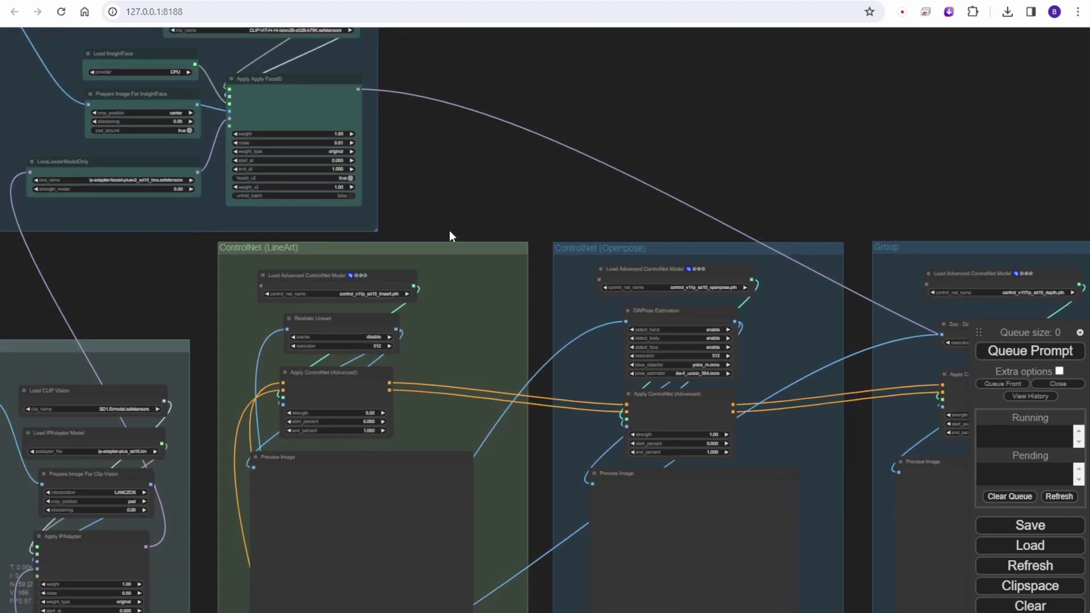
scroll(369, 62, down, 8)
scroll(455, 352, down, 1)
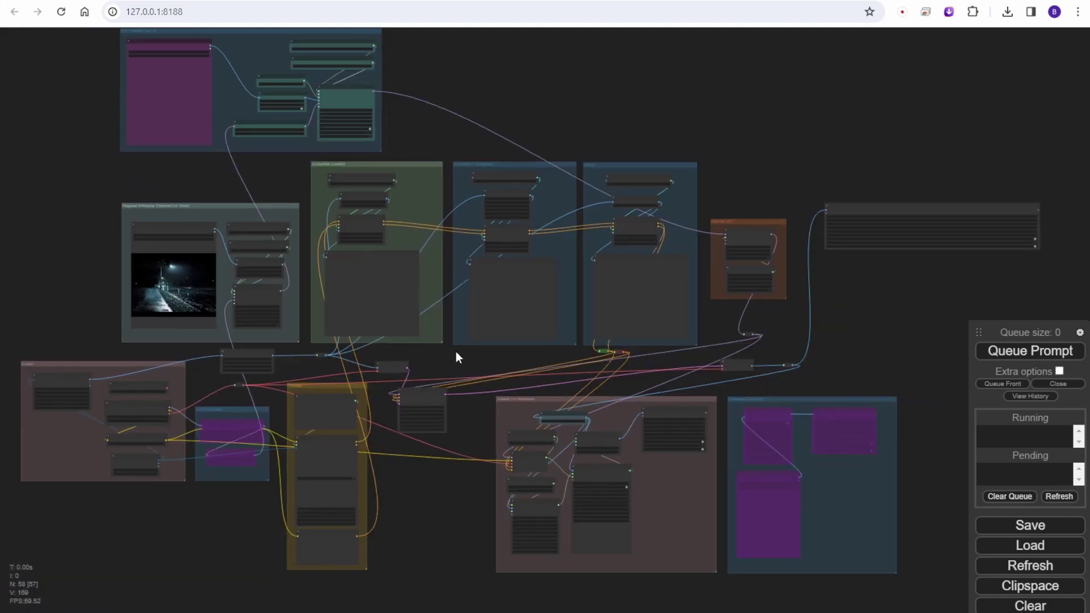
drag(859, 209, 838, 205)
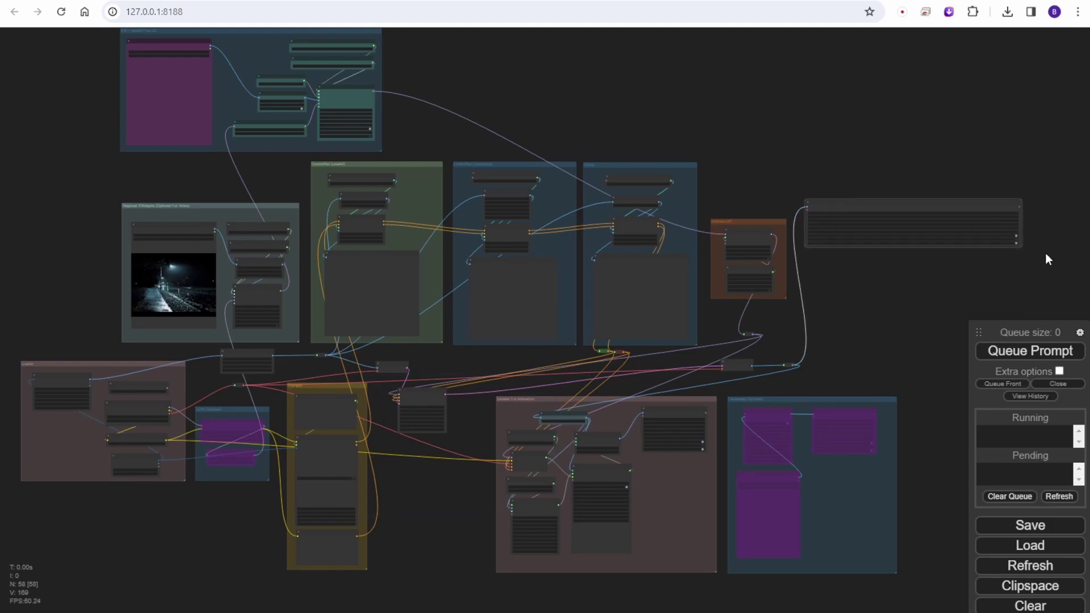
Link the IPAdapter output across to the Animate Diff group
scroll(139, 276, down, 2)
scroll(138, 276, down, 2)
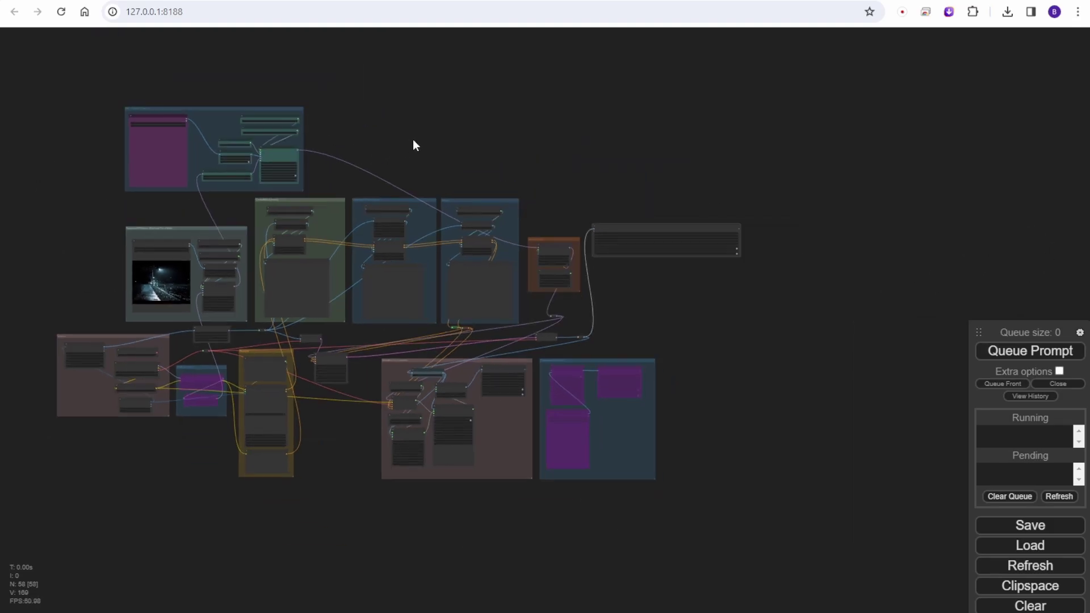
drag(414, 140, 481, 170)
scroll(366, 254, up, 3)
scroll(366, 253, up, 1)
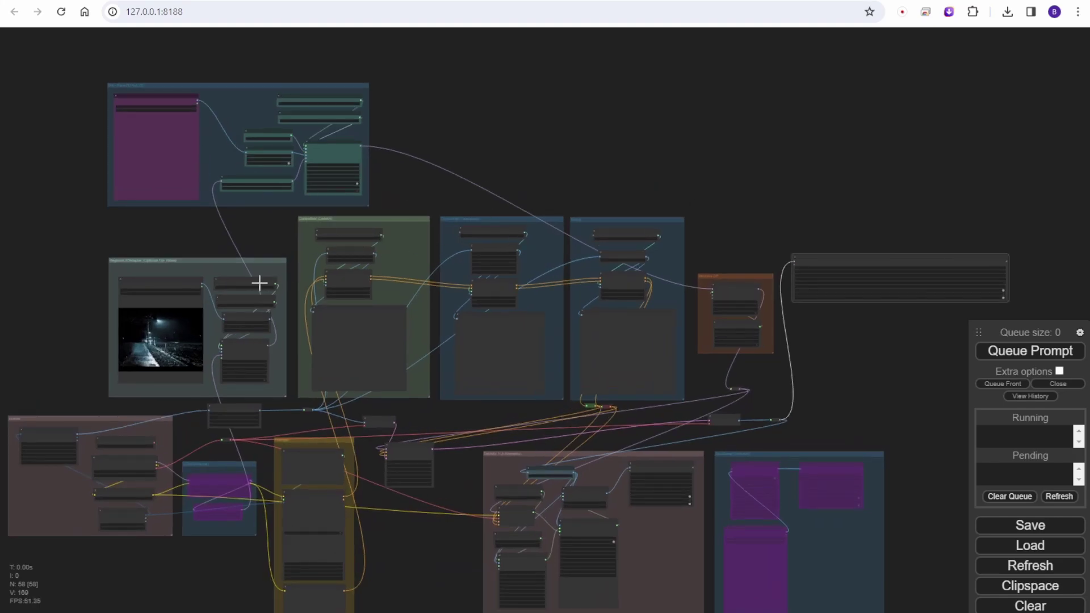
scroll(253, 272, up, 3)
scroll(251, 268, up, 3)
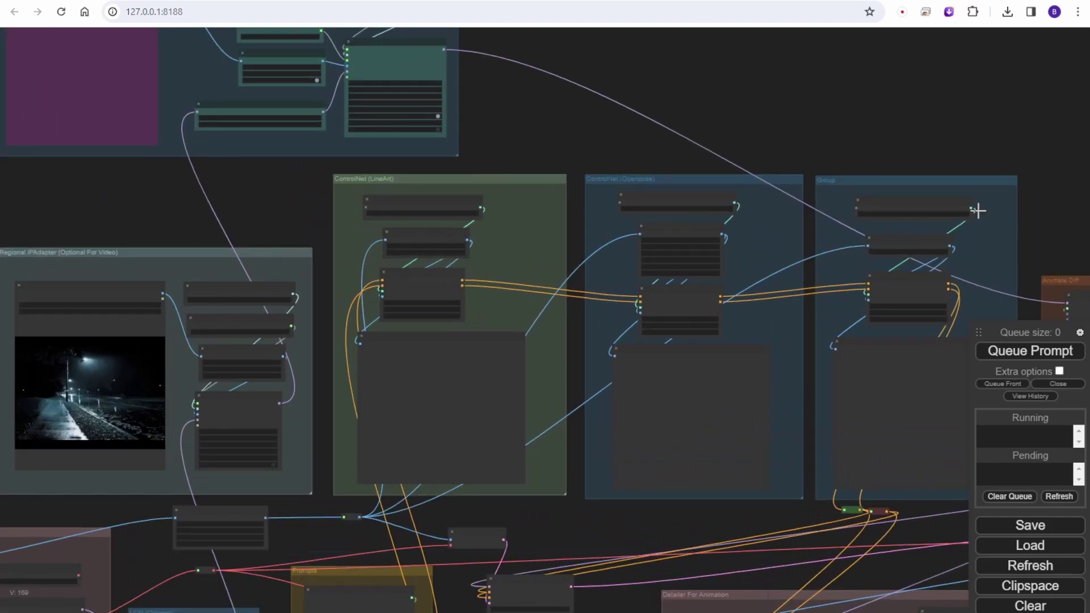
drag(747, 117, 563, 161)
scroll(679, 77, down, 2)
scroll(509, 144, down, 2)
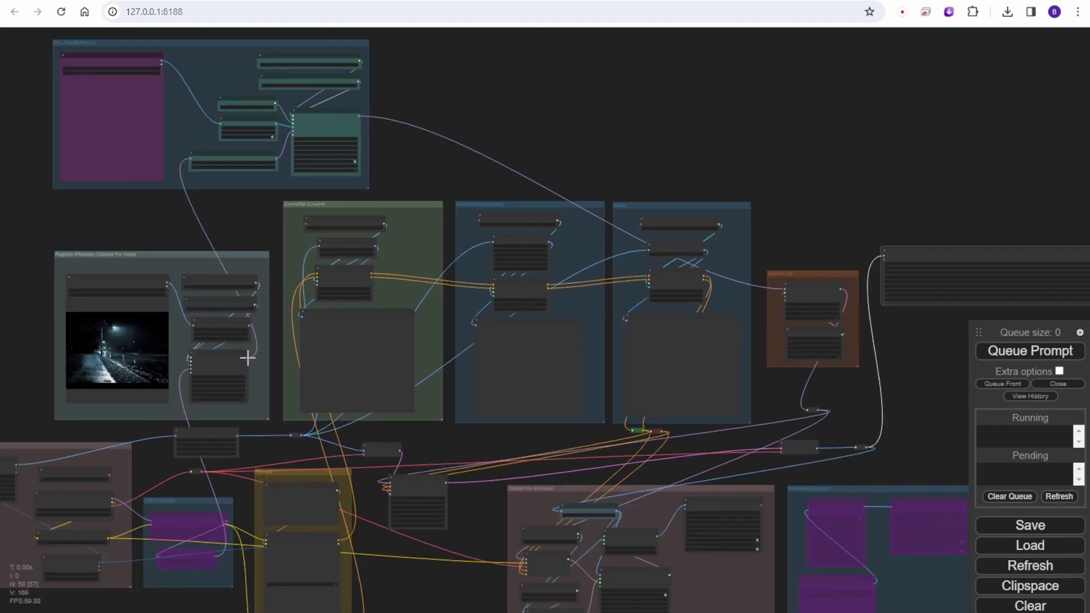
drag(244, 358, 786, 290)
Shift the purple optional group slightly right, away from the Detailer group
drag(722, 157, 614, 41)
drag(784, 341, 704, 290)
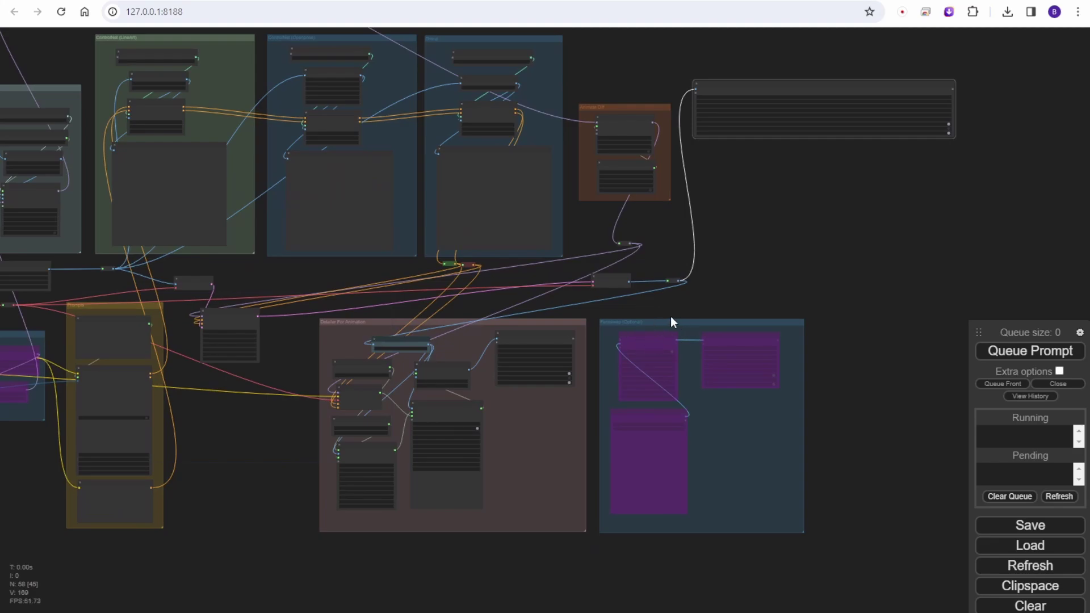
drag(654, 322, 658, 323)
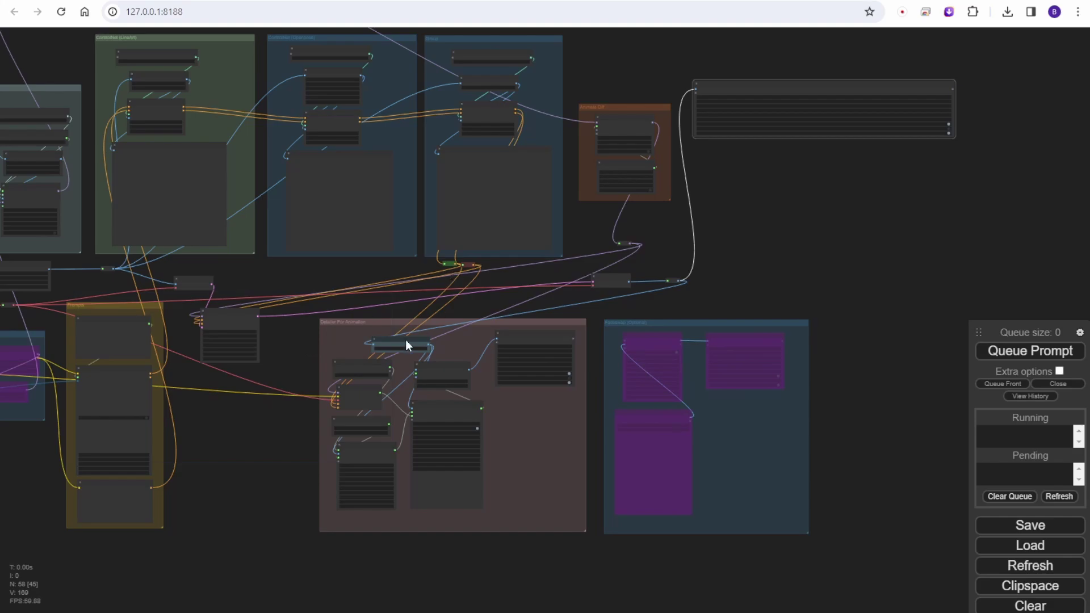
Set Detailer For Animation nodes to Never and un-bypass Load LoRA and ModelSamplingDiscrete
right_click(352, 324)
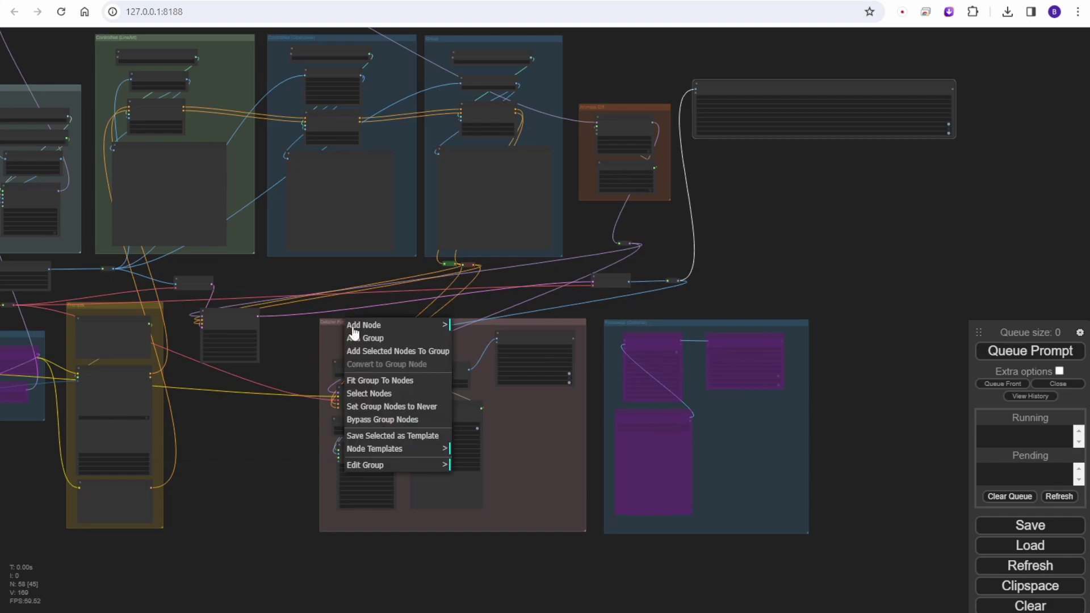
click(414, 407)
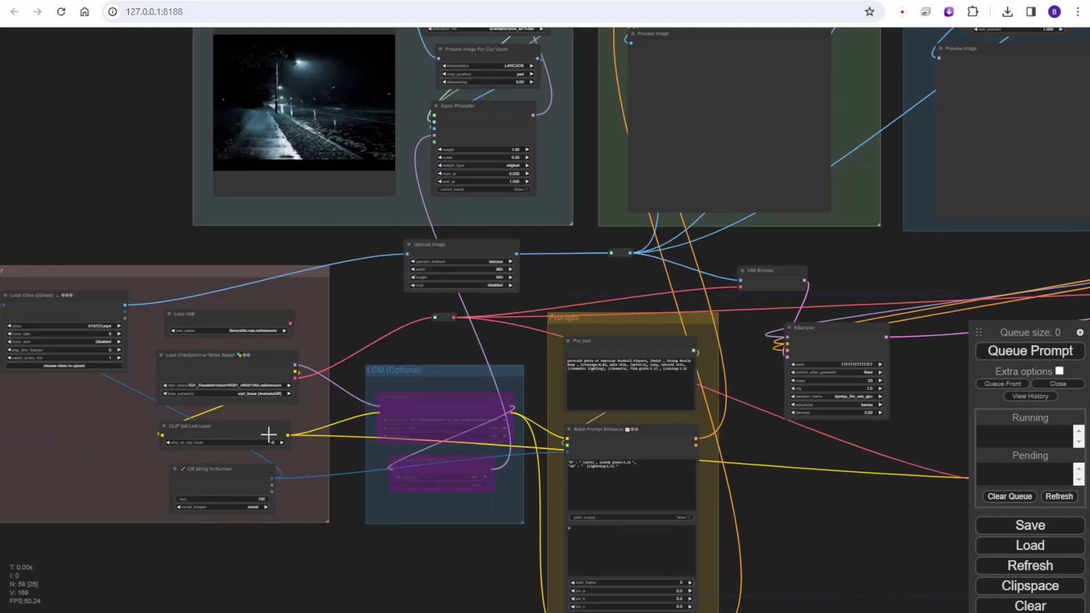
right_click(425, 397)
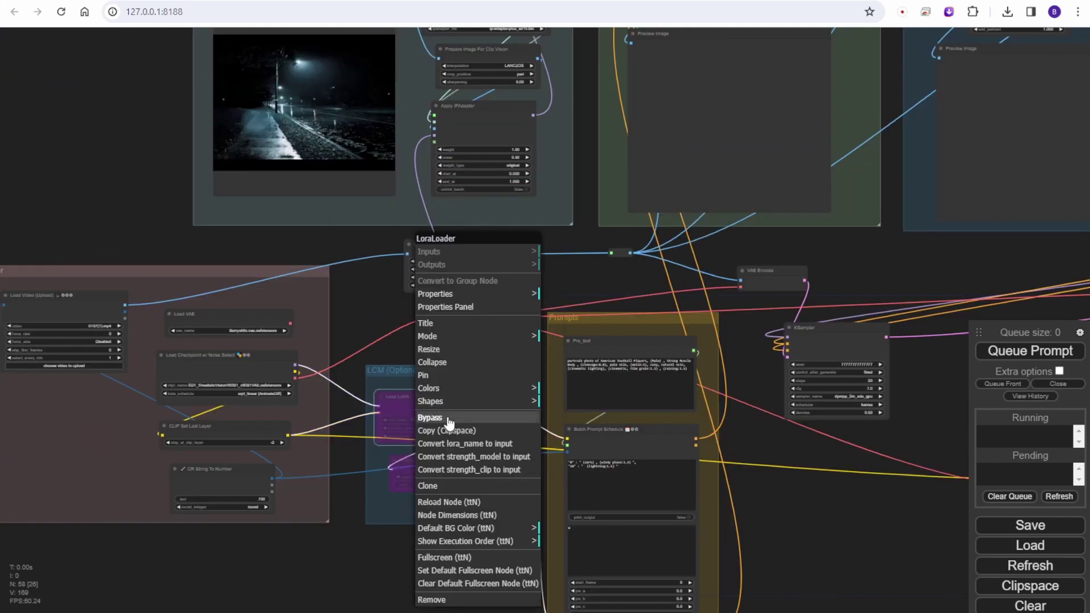
click(445, 416)
right_click(435, 462)
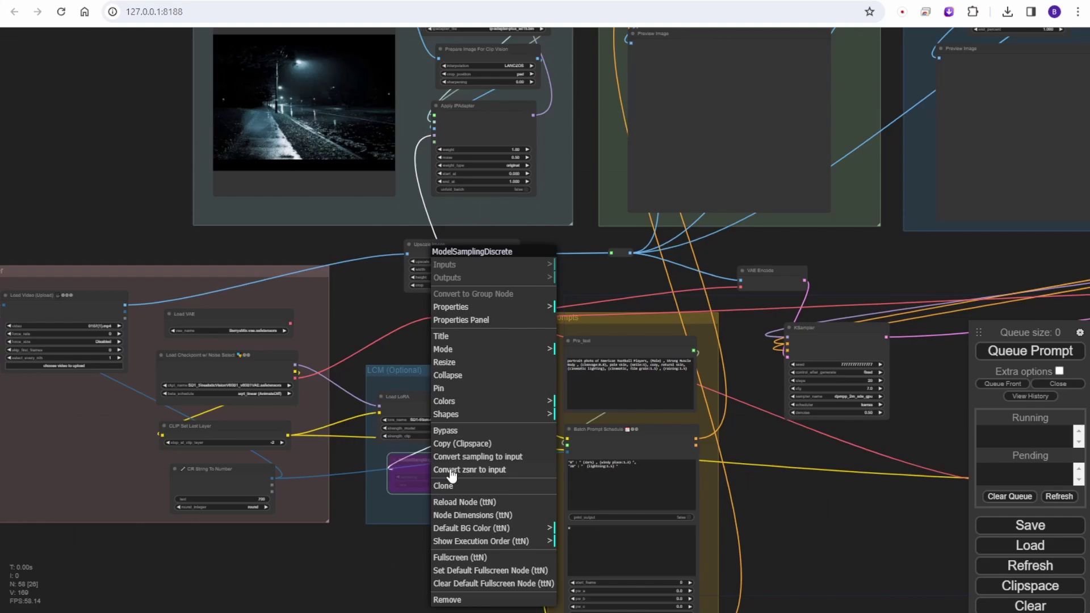
click(453, 430)
drag(428, 353, 410, 366)
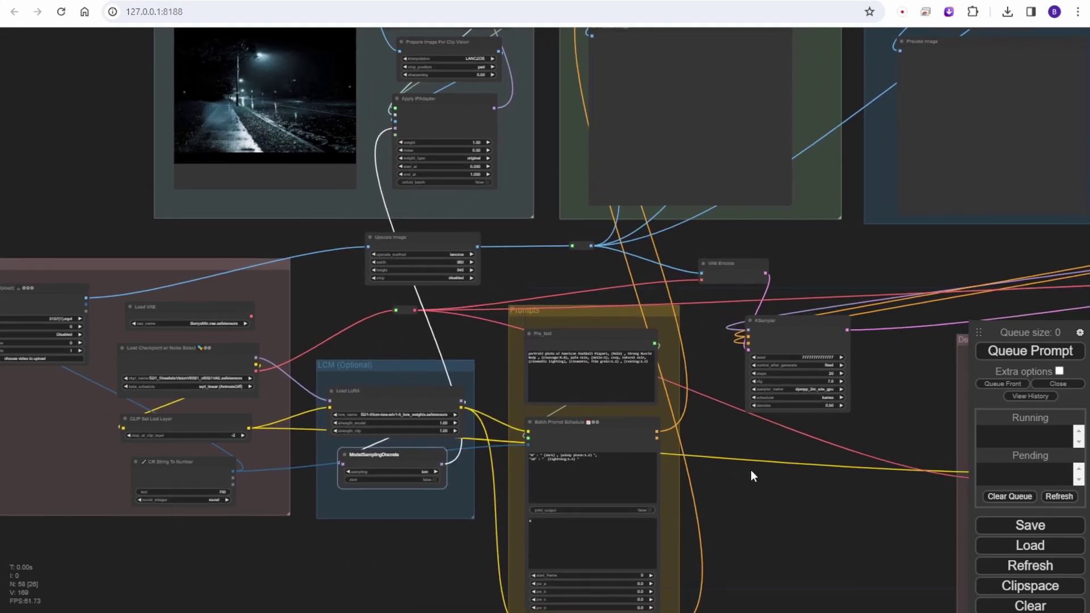
Check KSampler's sampler_name list and close it without changing the sampler
scroll(848, 405, up, 6)
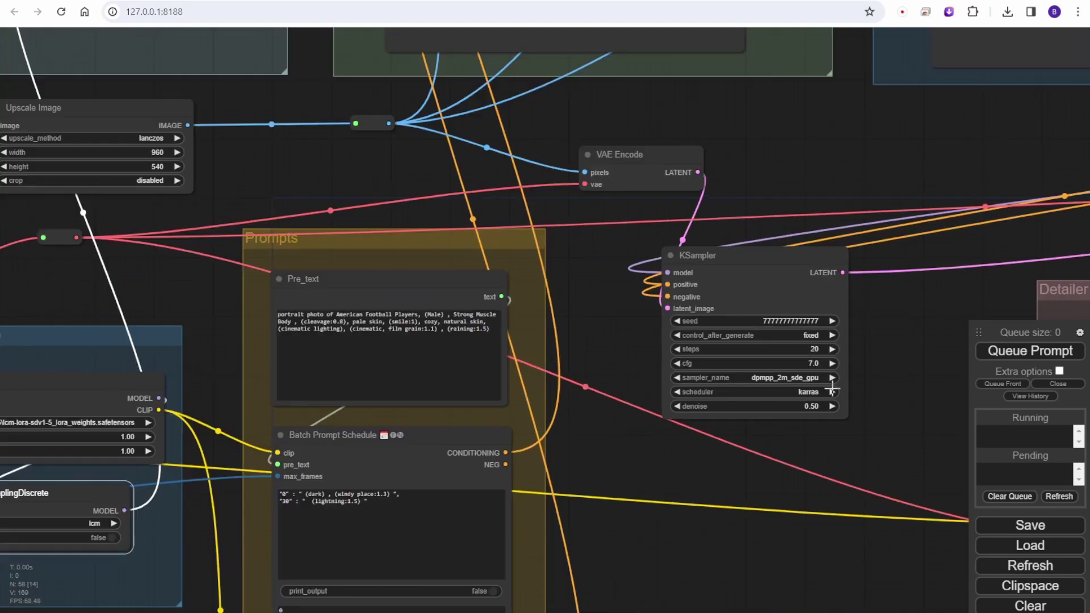
click(818, 379)
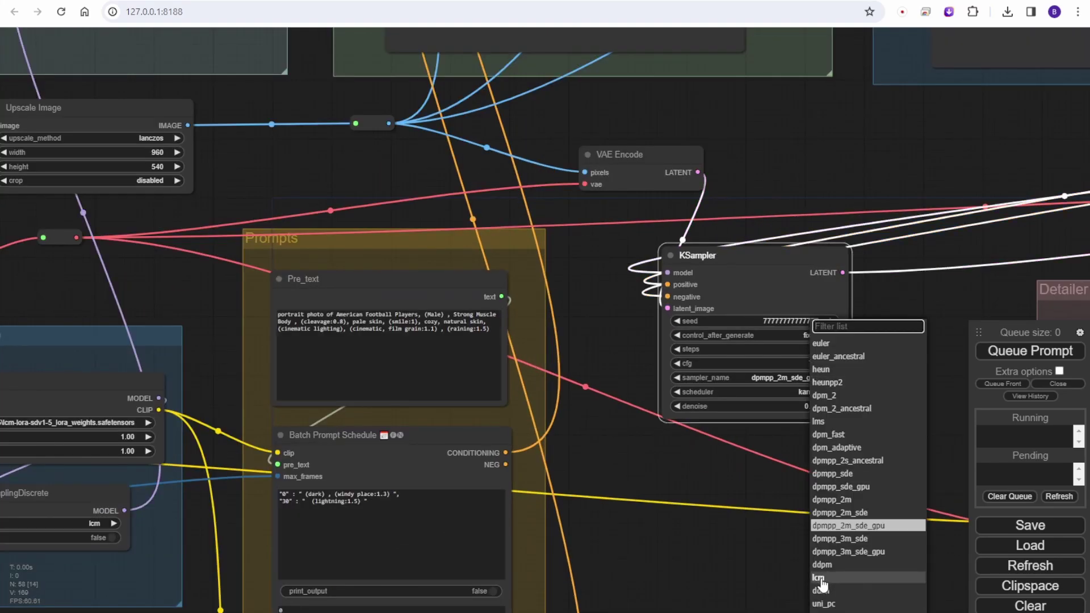
click(723, 560)
scroll(723, 560, down, 3)
drag(608, 583, 777, 504)
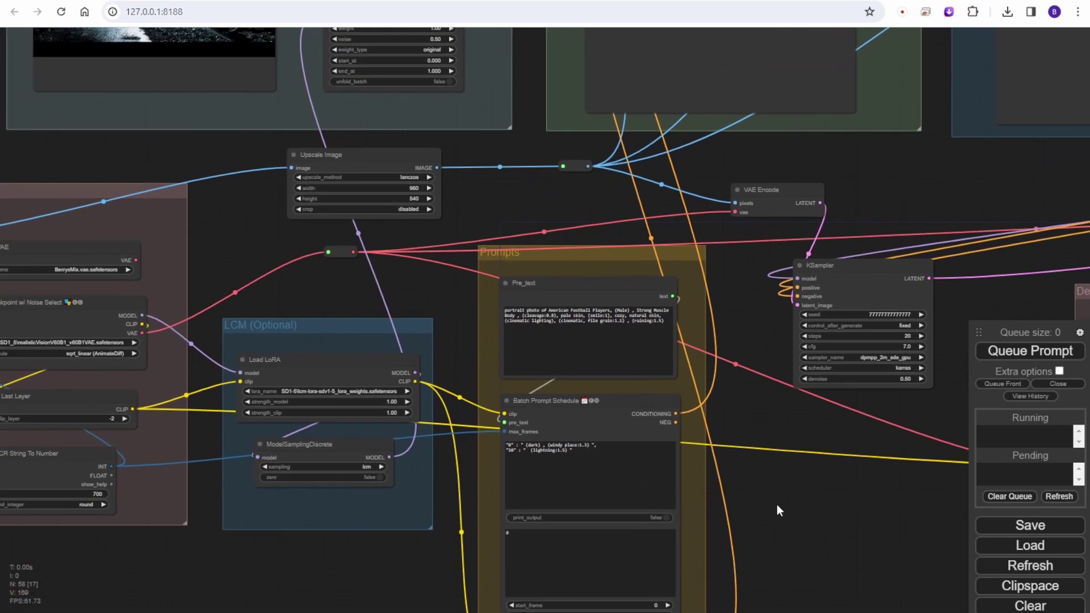
Bypass every node in the LCM (Optional) group
right_click(326, 330)
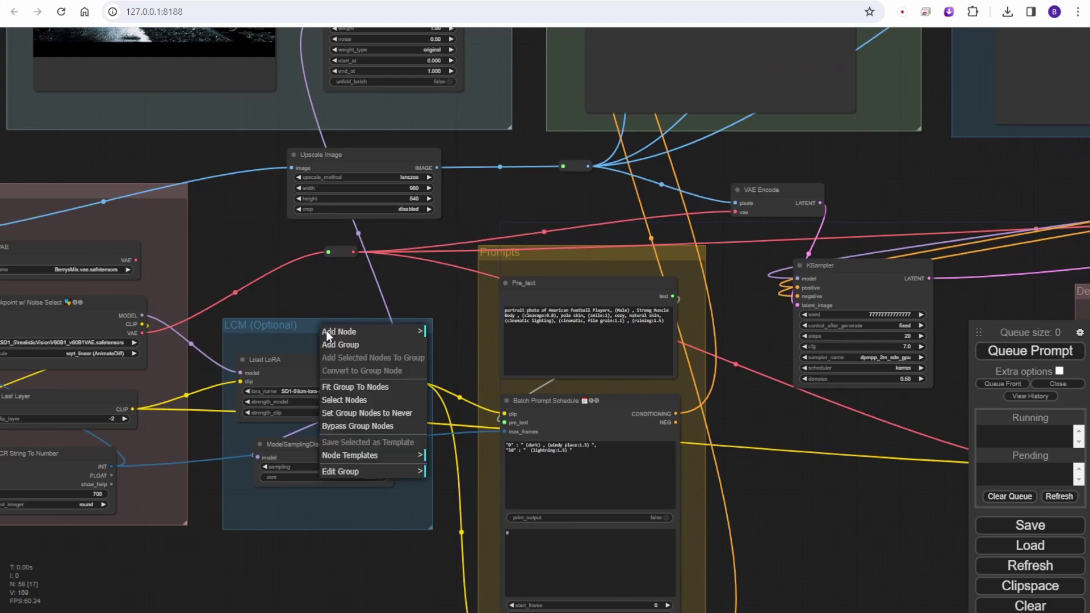
click(369, 426)
scroll(381, 554, down, 3)
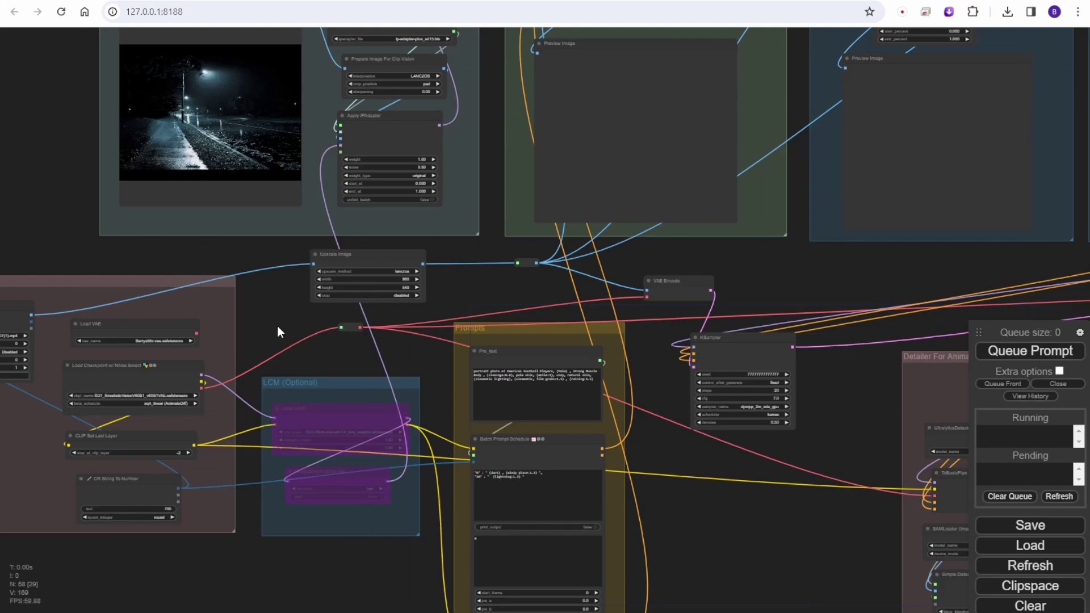
scroll(365, 257, up, 3)
Move the Apply IPAdapter node slightly lower, then pan to the groups on the right
drag(365, 258, 440, 489)
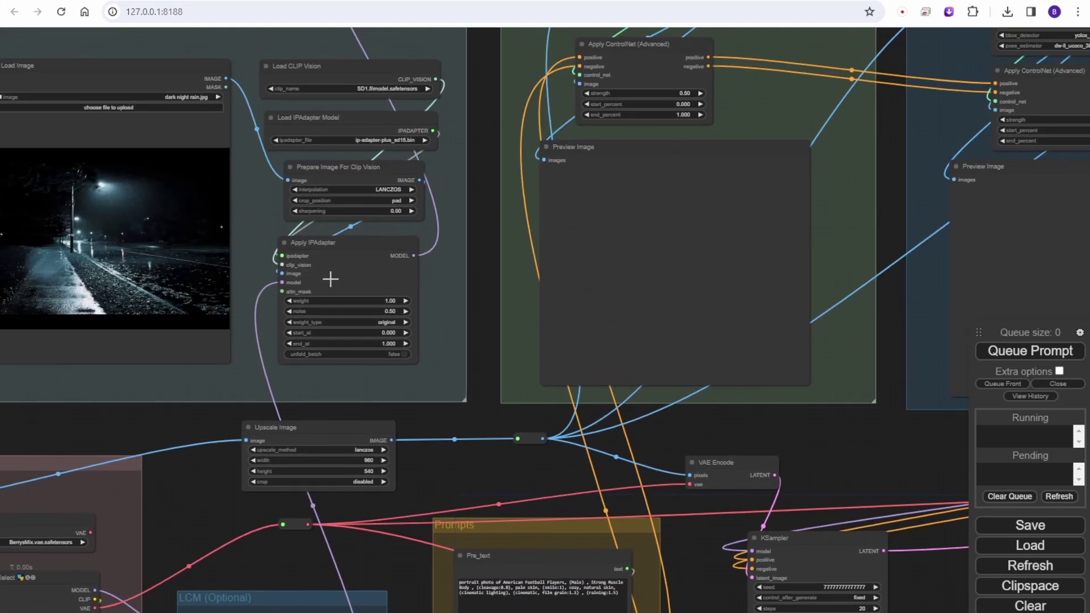
drag(333, 244, 339, 257)
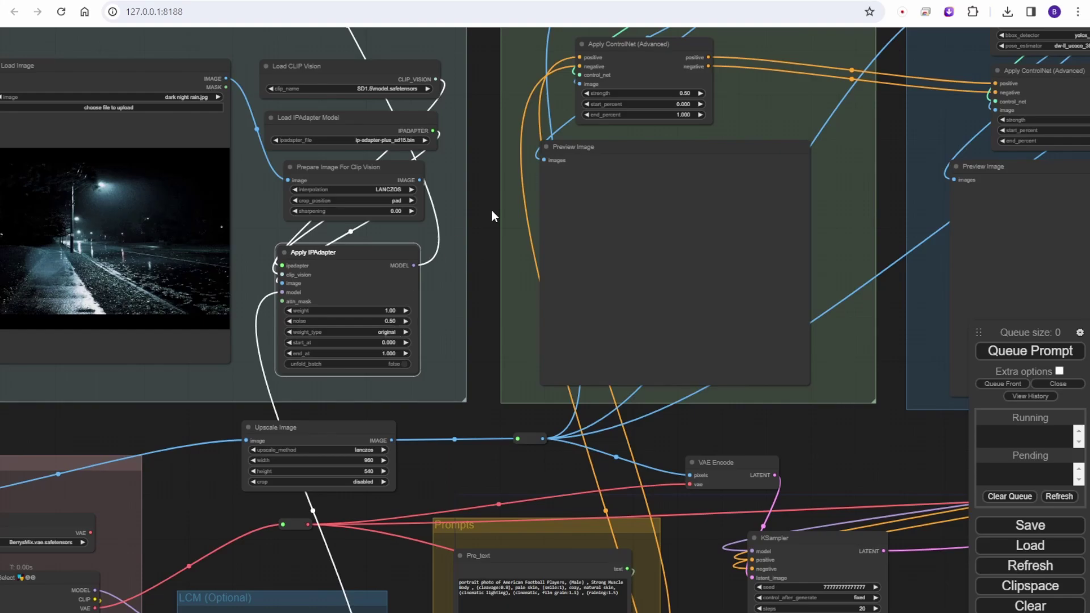
scroll(561, 222, down, 6)
drag(899, 41, 696, 30)
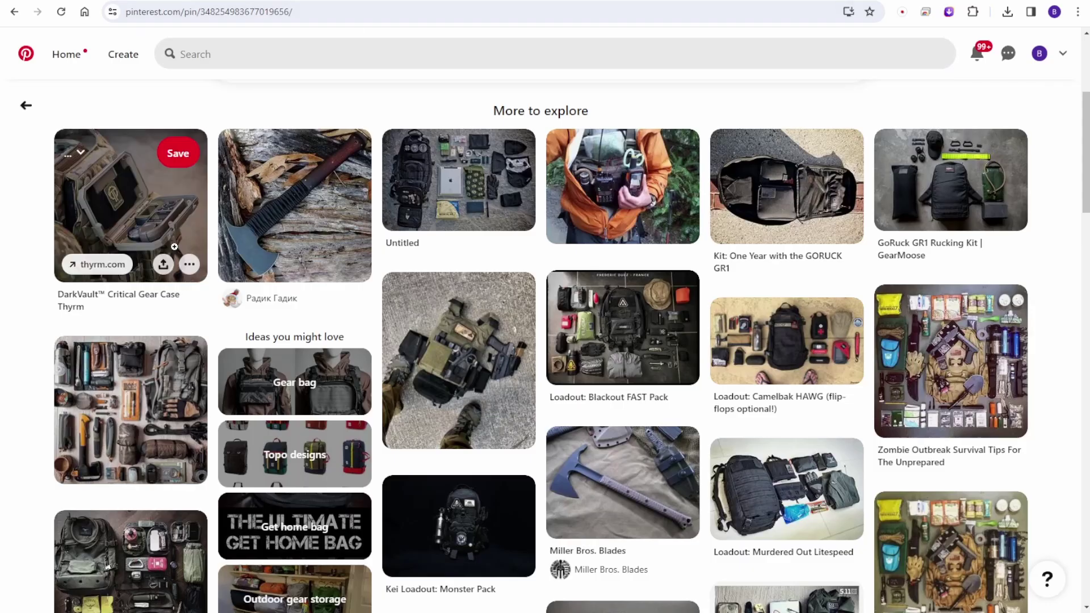
Open the backpack load-out pin from More to explore and scroll through related gear pins
scroll(174, 246, down, 5)
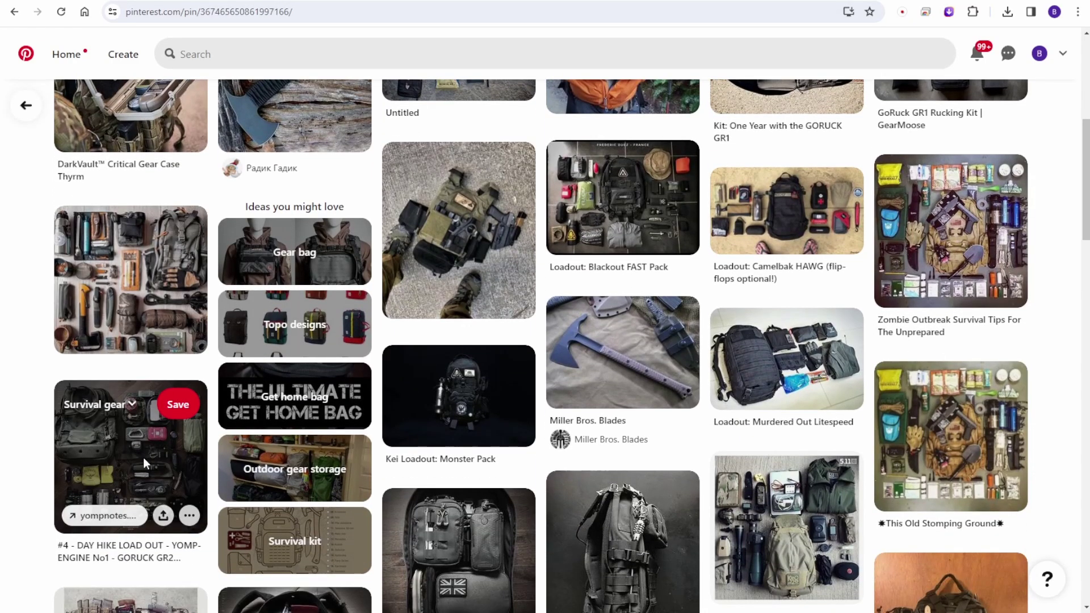
click(145, 464)
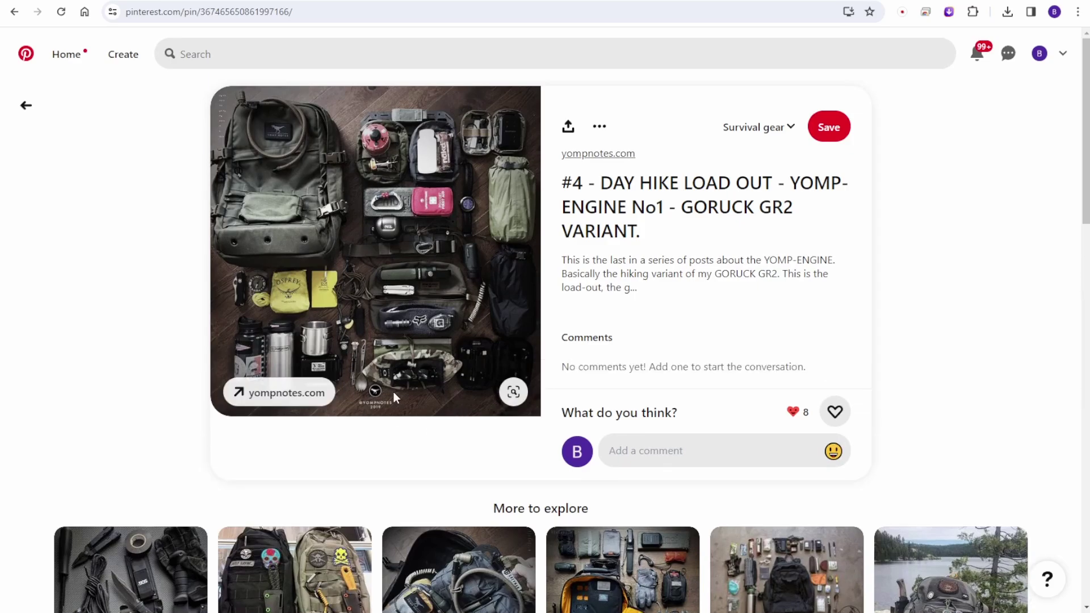
scroll(395, 394, down, 6)
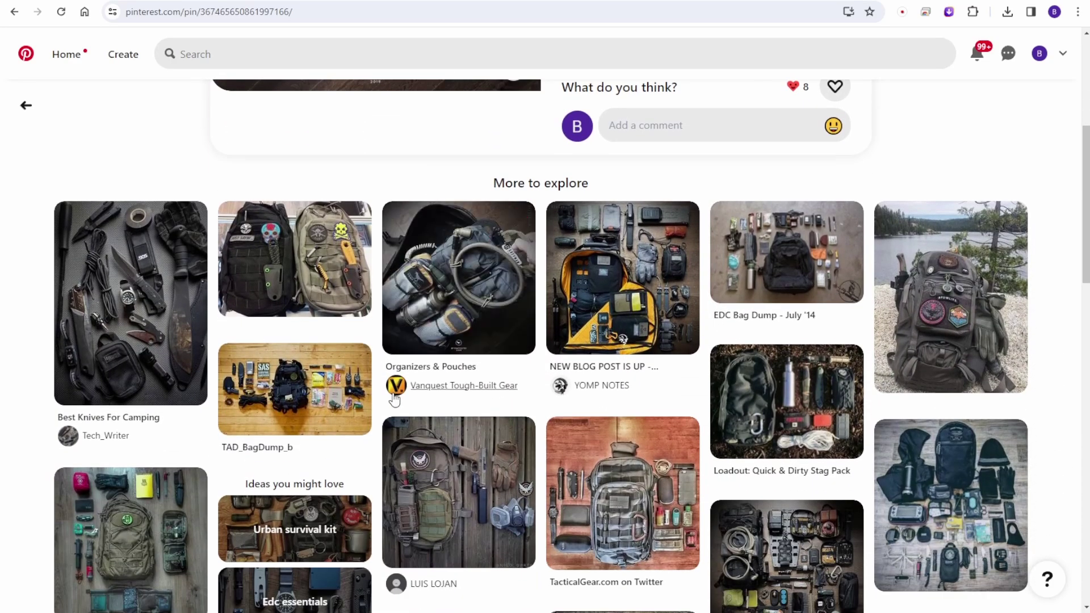
scroll(395, 397, down, 1)
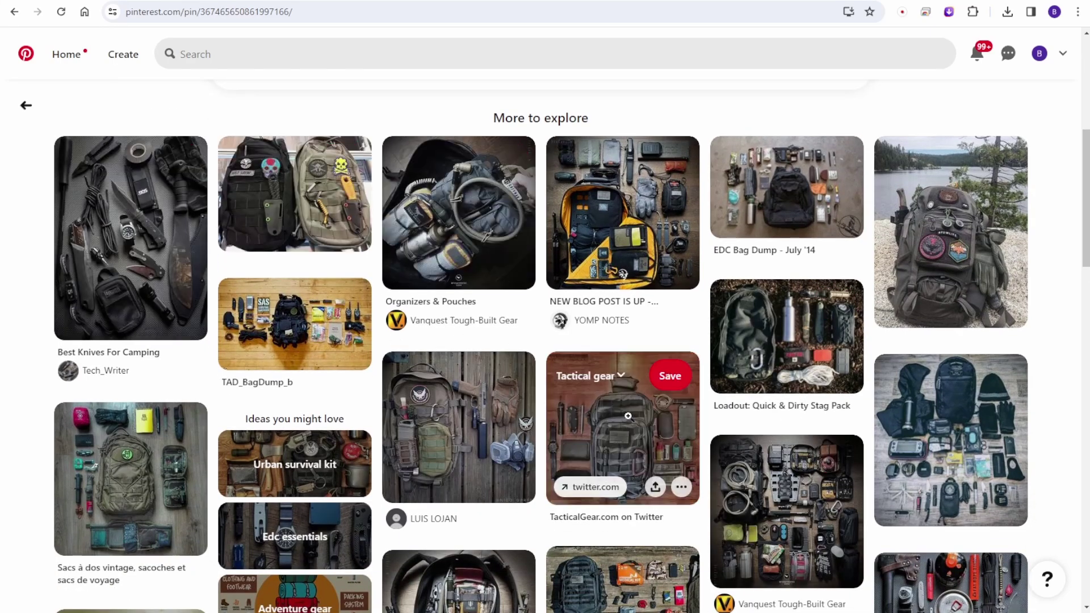
scroll(939, 403, down, 2)
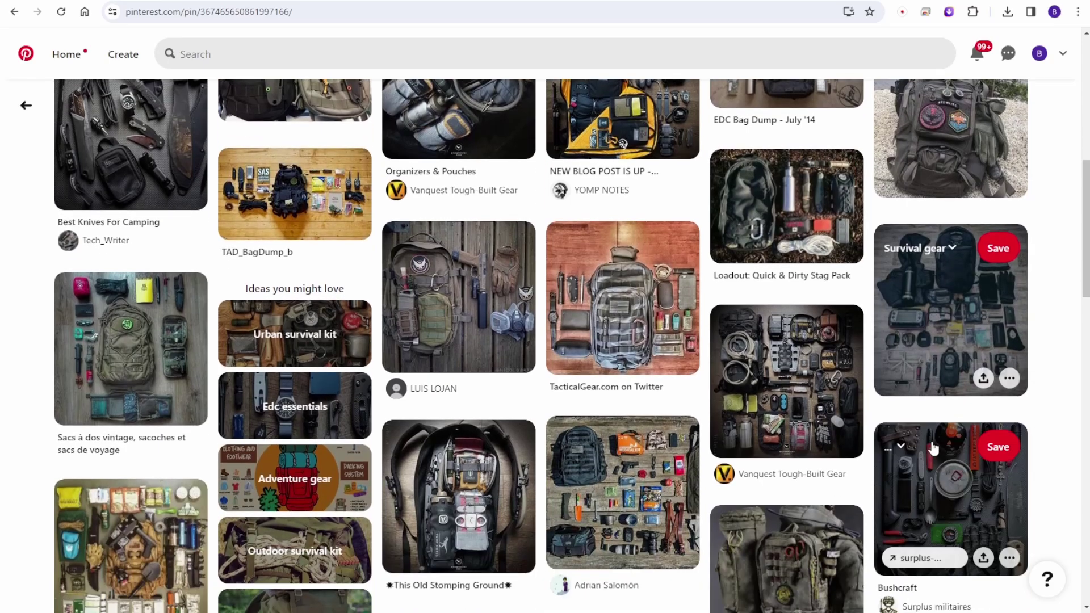
scroll(294, 341, down, 2)
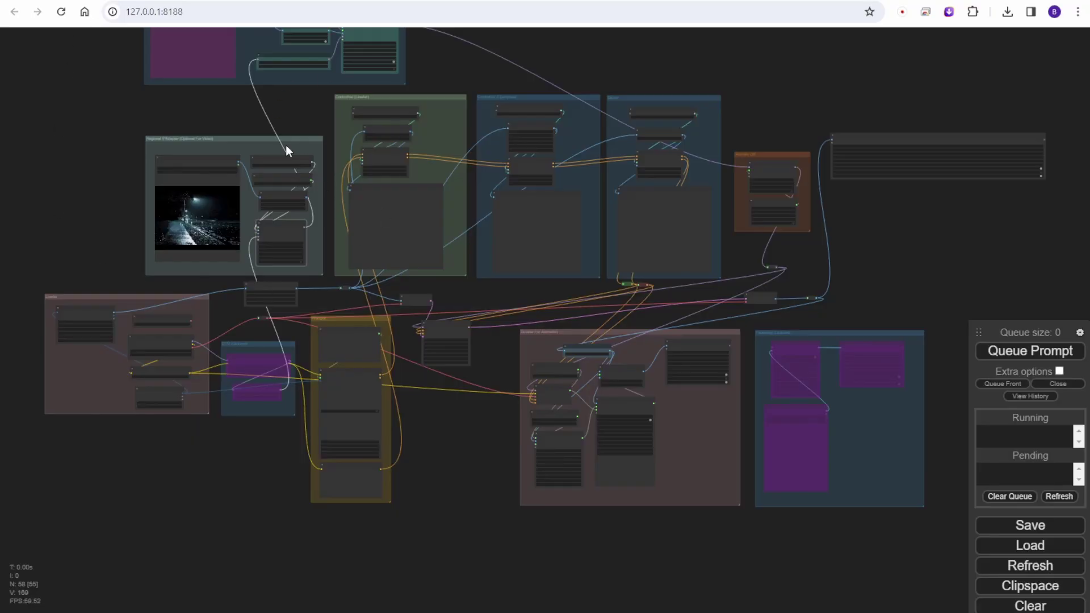
Bypass all nodes in the top-row group titled Group
drag(135, 161, 170, 301)
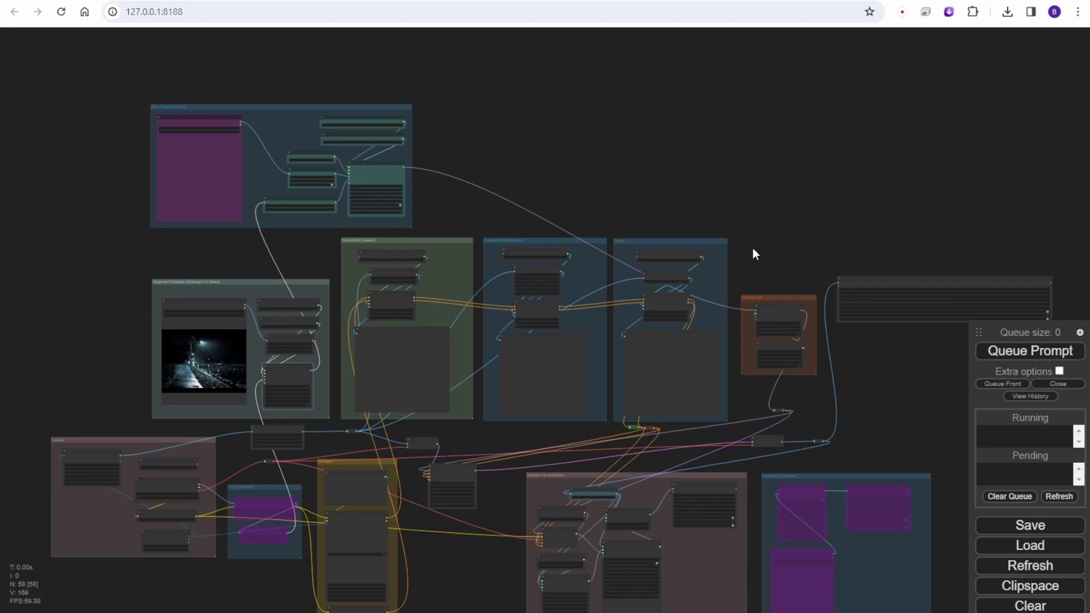
scroll(757, 256, up, 6)
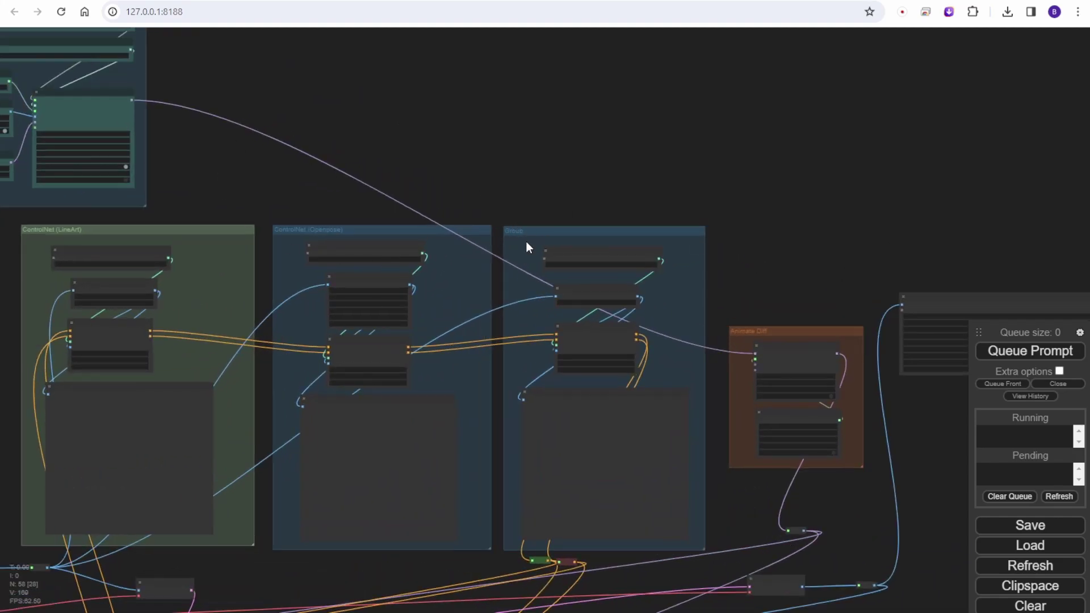
right_click(526, 243)
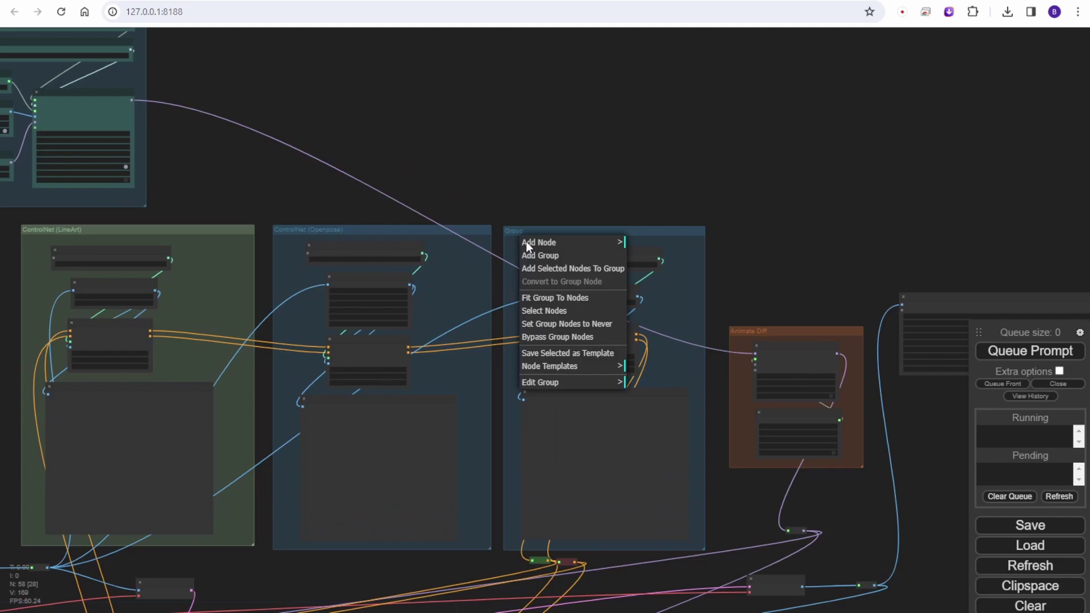
click(582, 339)
scroll(777, 216, down, 3)
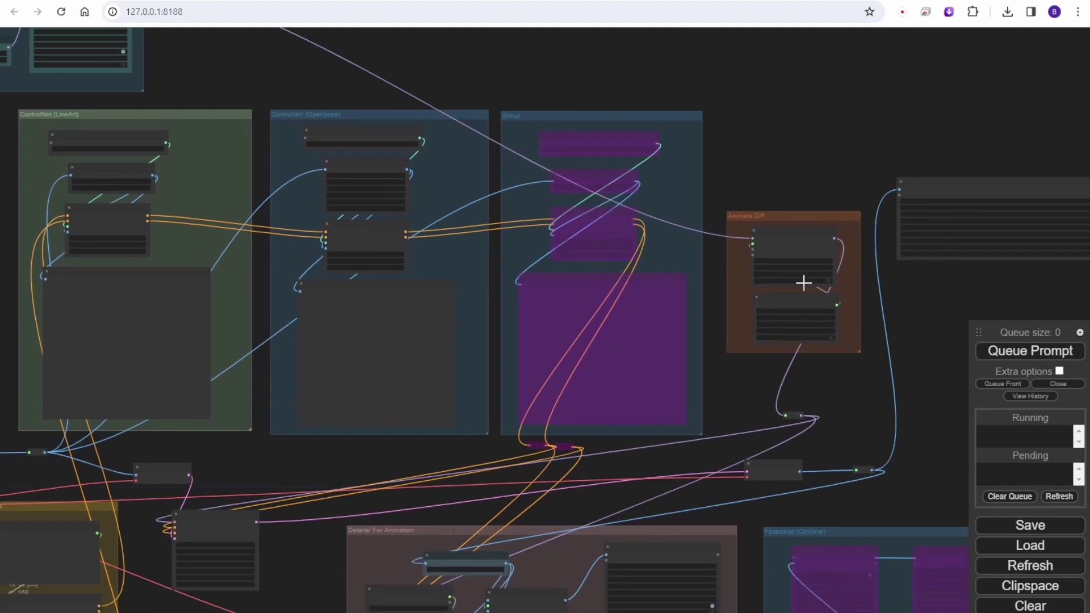
Set the Detailer For Animation group's nodes to Never and drag the group slightly down
scroll(799, 281, down, 5)
drag(526, 406, 387, 349)
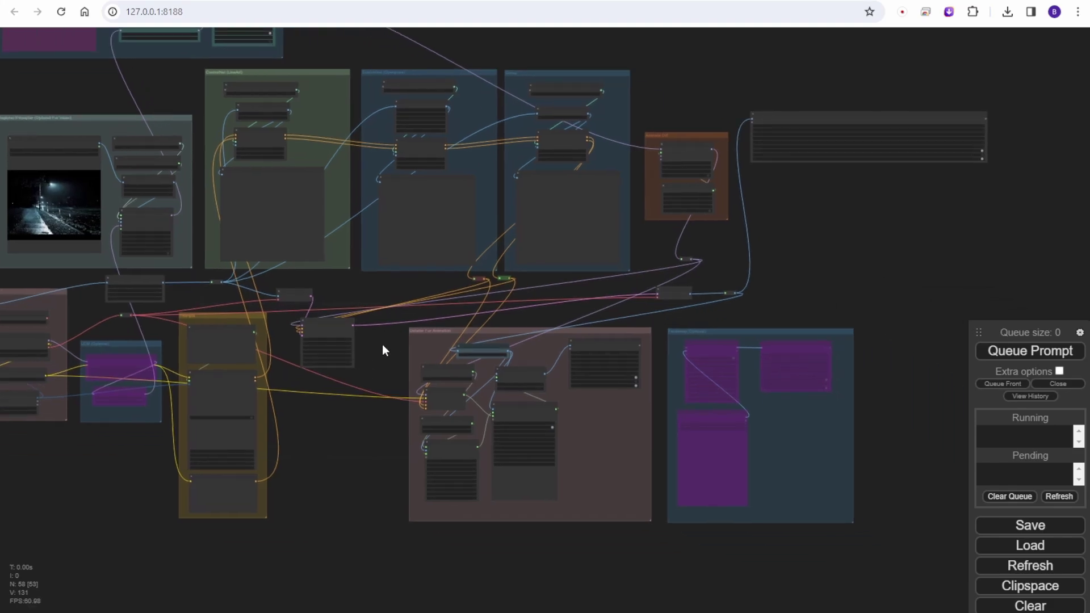
scroll(392, 346, up, 5)
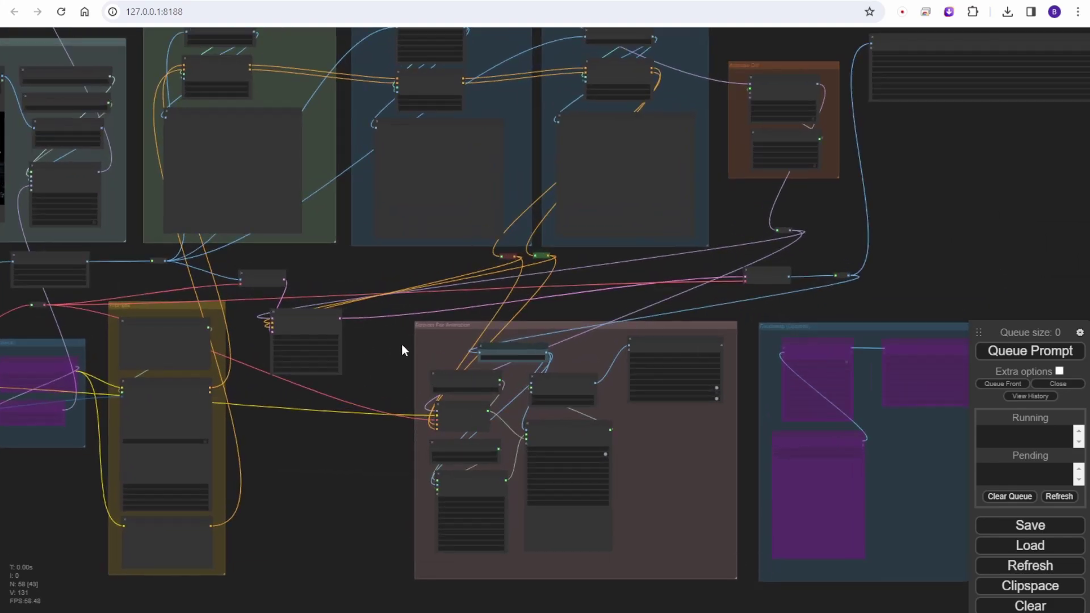
right_click(457, 342)
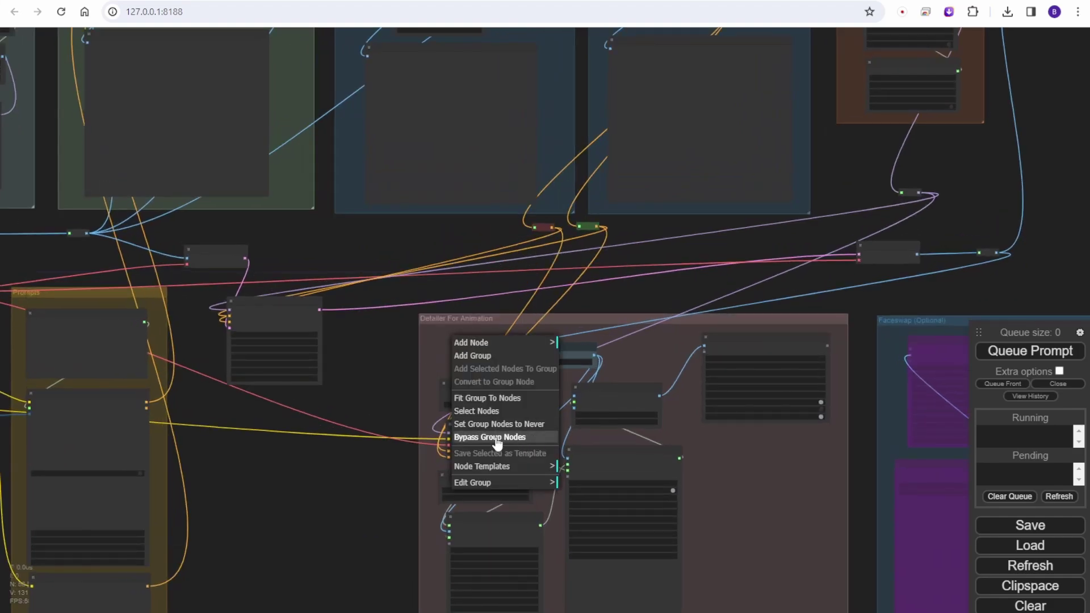
click(472, 425)
scroll(396, 346, down, 2)
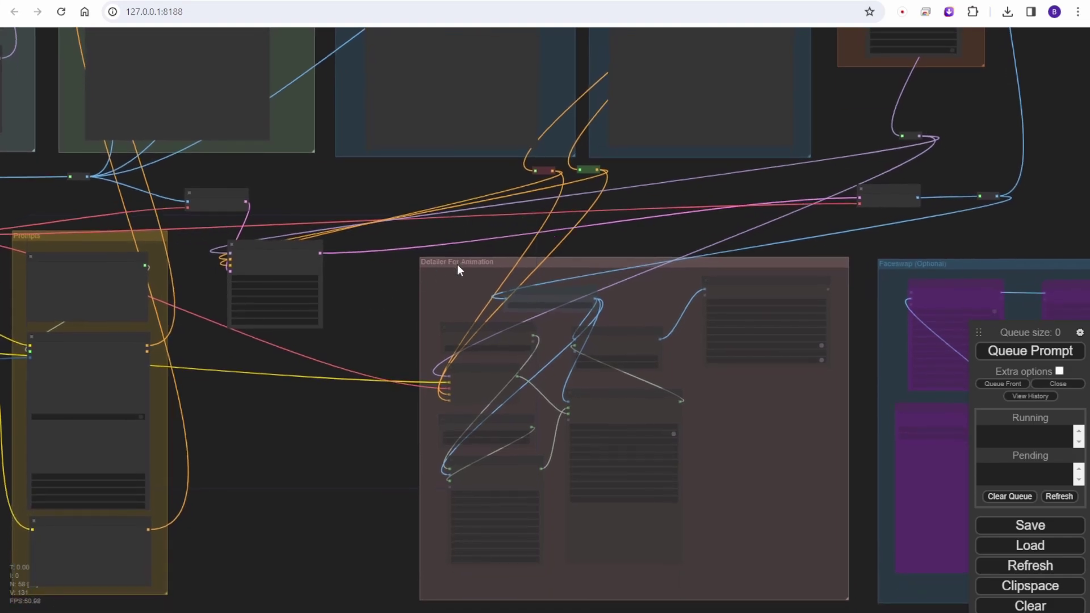
mouse_move(458, 264)
mouse_down()
mouse_move(461, 327)
mouse_move(458, 260)
mouse_up()
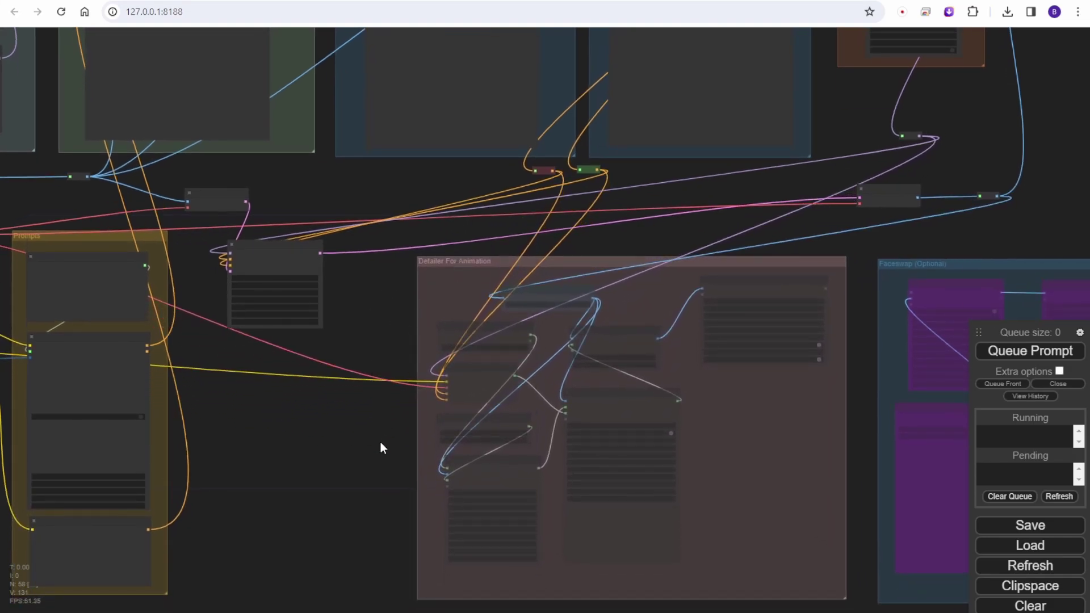
Change the CR String To Number value from 700 to 30
scroll(367, 461, down, 2)
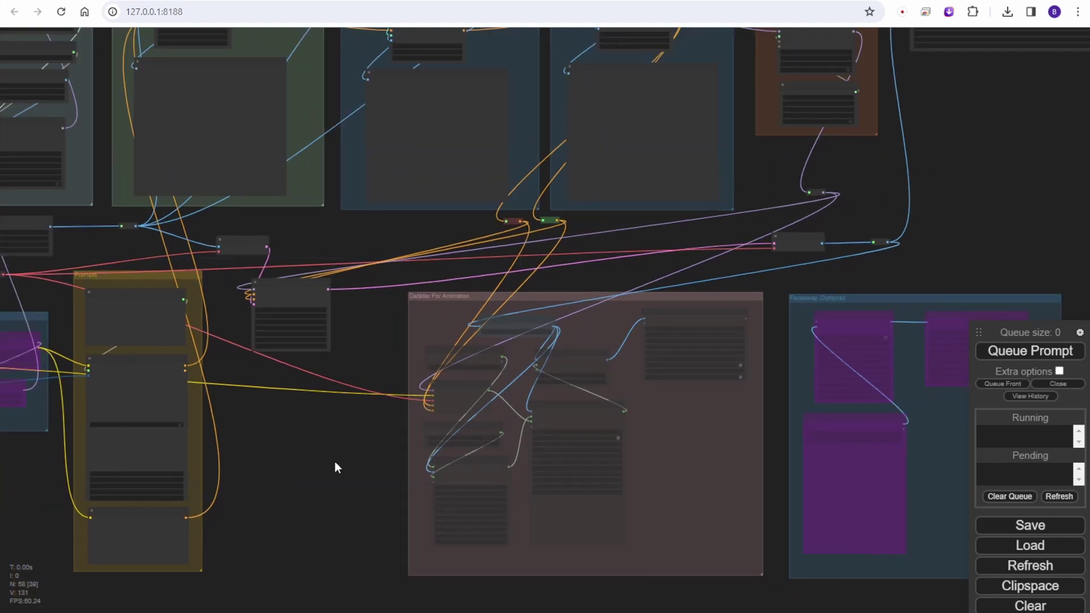
scroll(335, 461, down, 2)
drag(334, 461, 751, 472)
scroll(199, 470, up, 7)
click(248, 375)
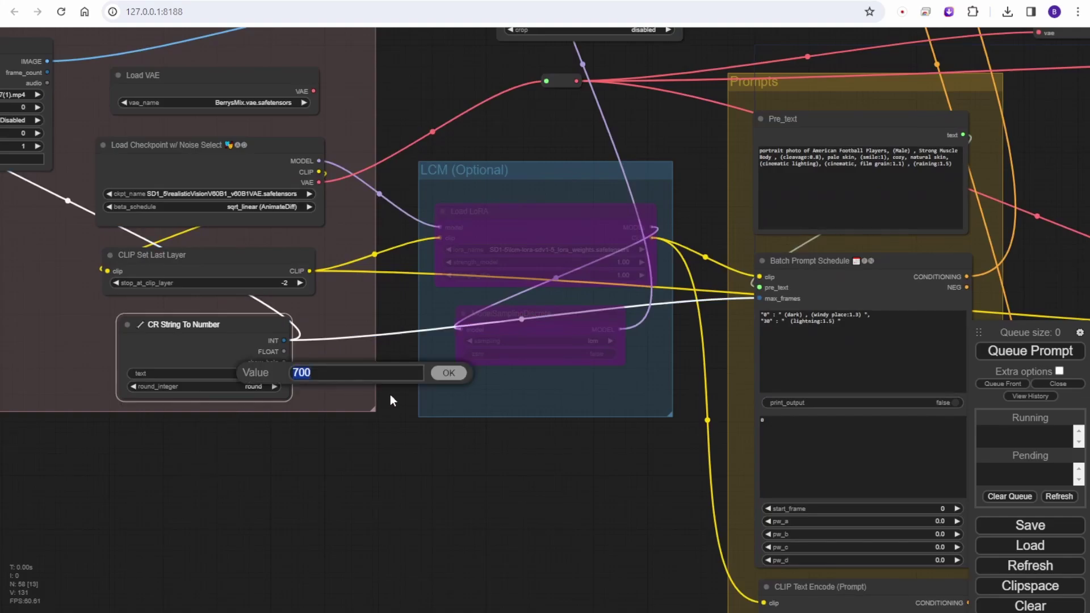
text(30)
key(Return)
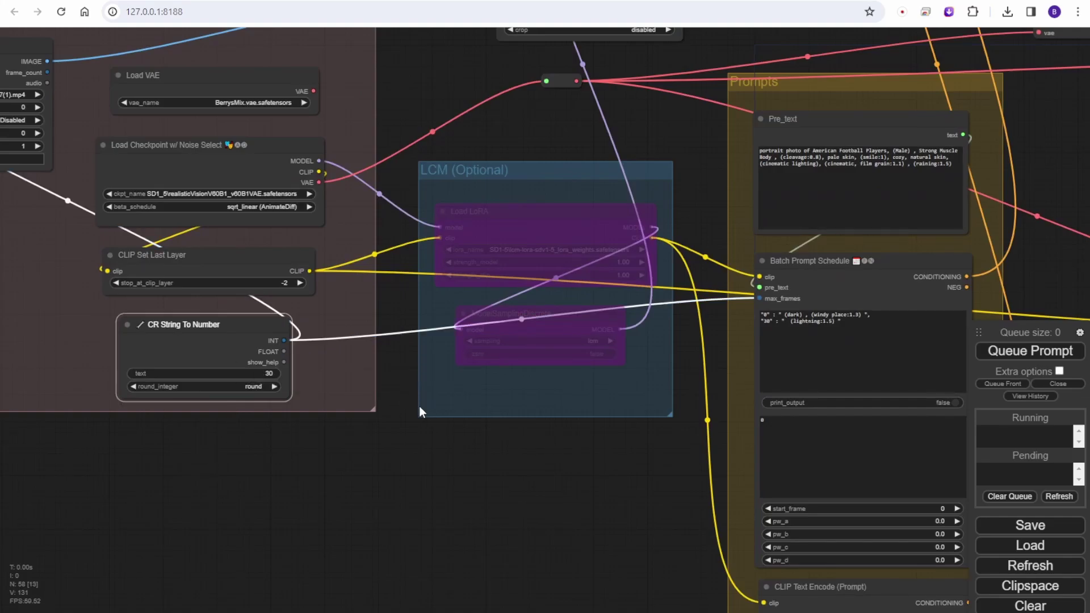
click(325, 499)
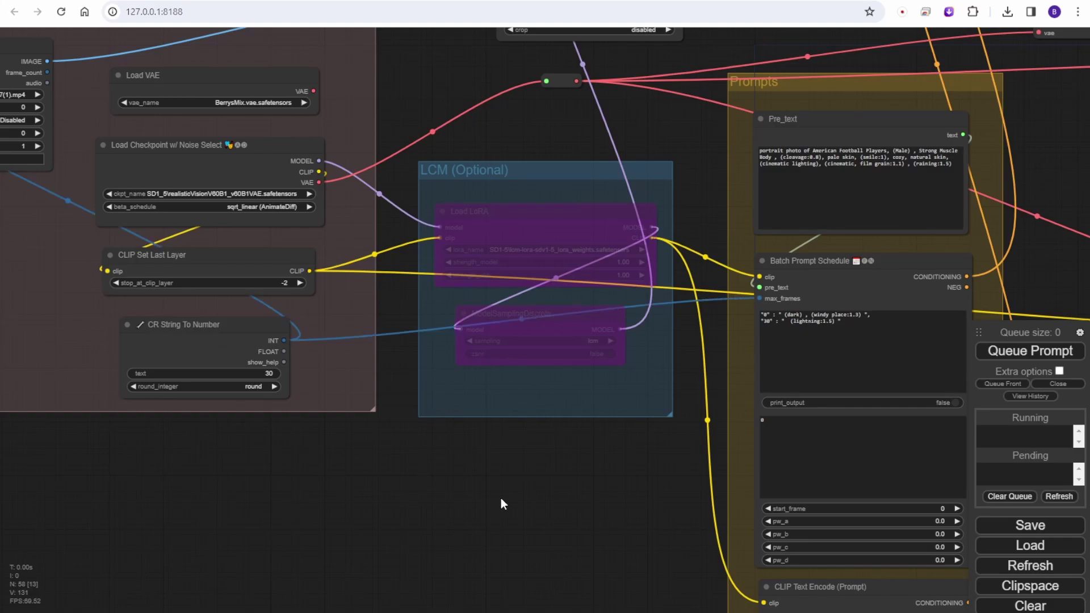
Pan across the IPAdapter, ControlNet and Detailer groups of the workflow
drag(506, 503, 231, 541)
scroll(692, 409, down, 5)
scroll(692, 406, down, 3)
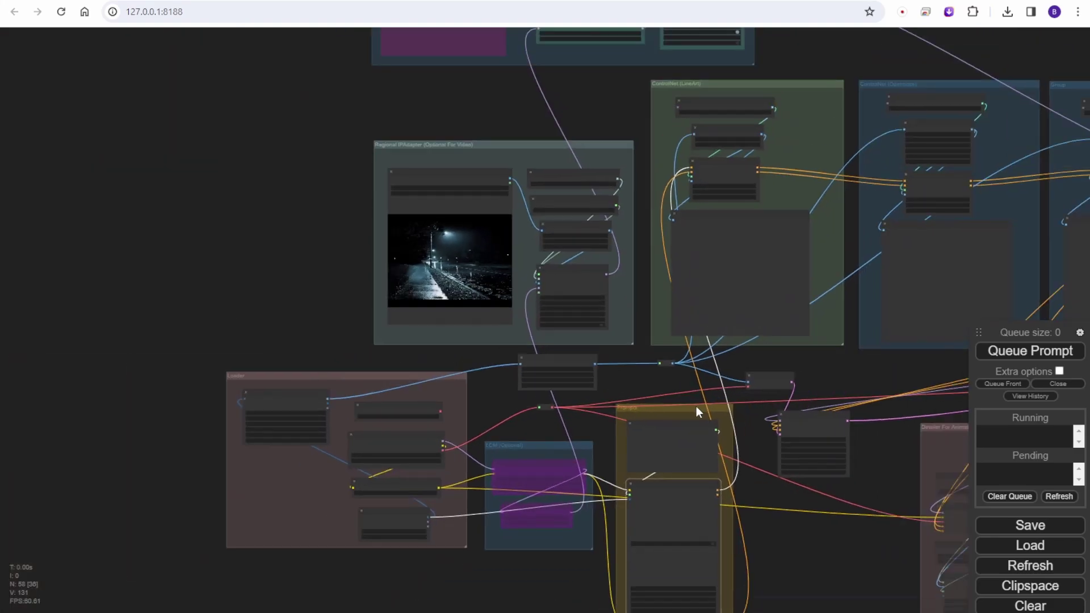
drag(847, 368, 618, 373)
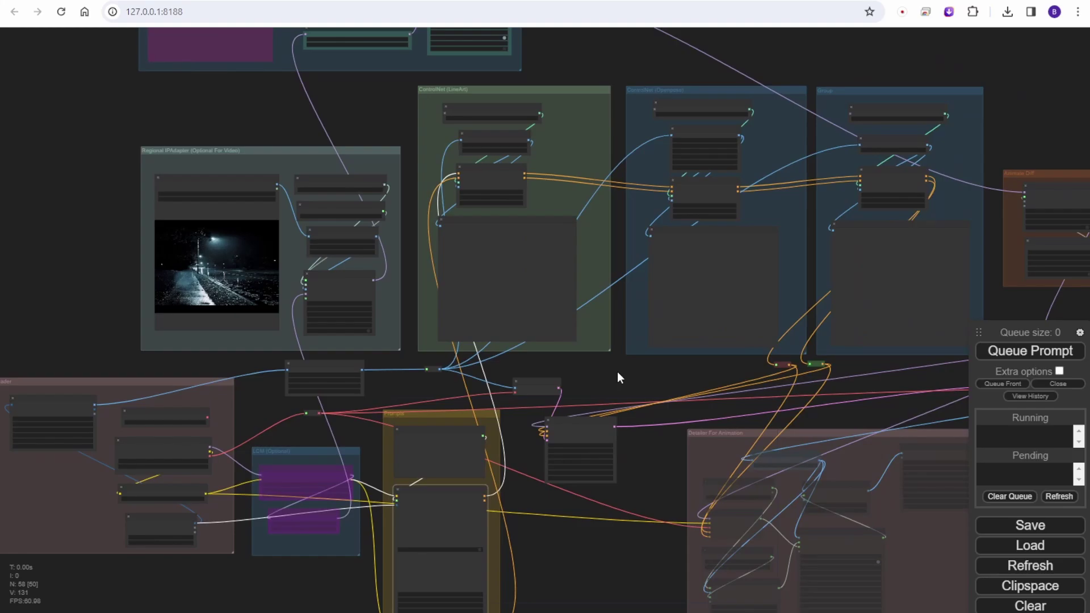
drag(375, 68, 362, 256)
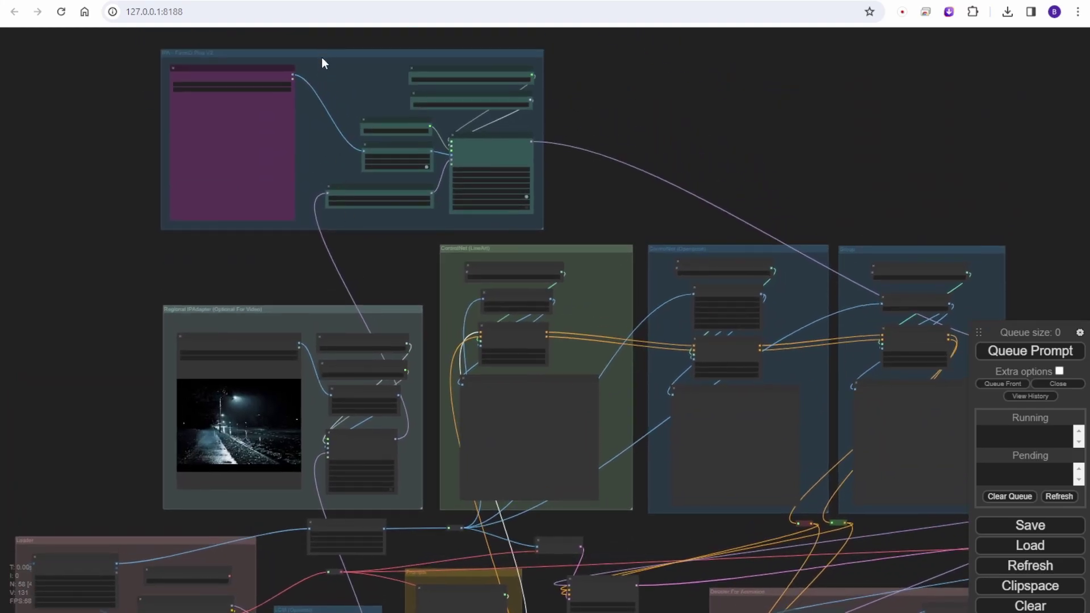
drag(126, 515, 203, 317)
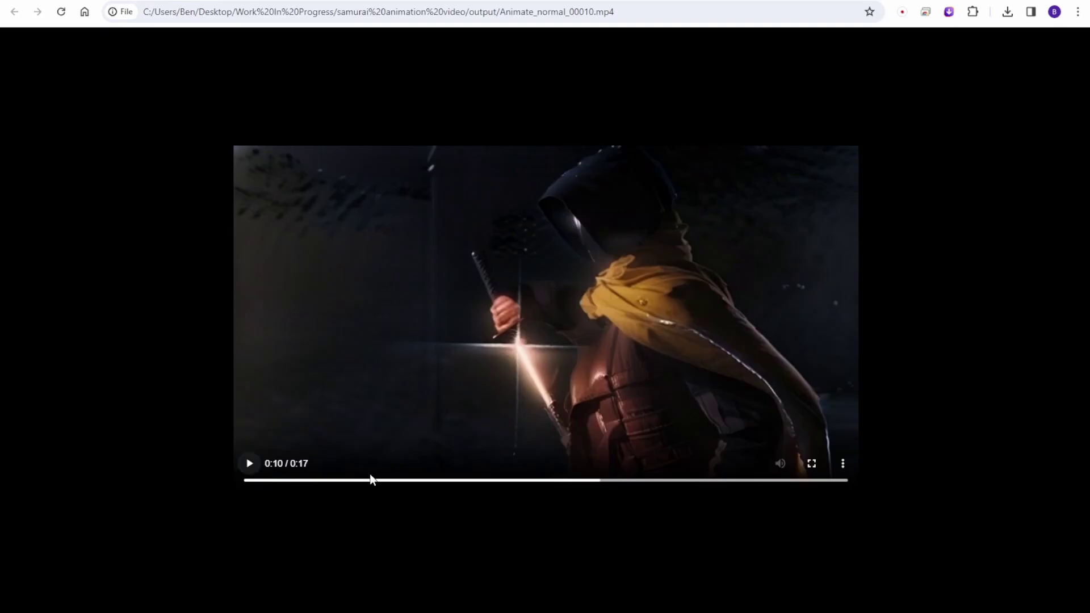
Rewind the samurai video to the start and reposition the workflow view
click(261, 481)
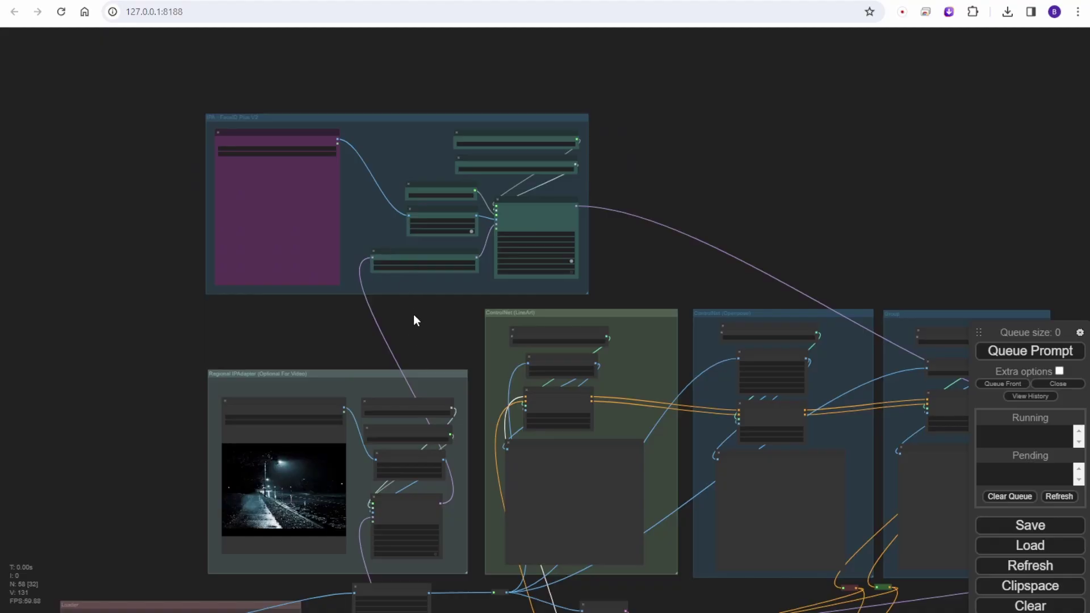
drag(414, 313, 182, 224)
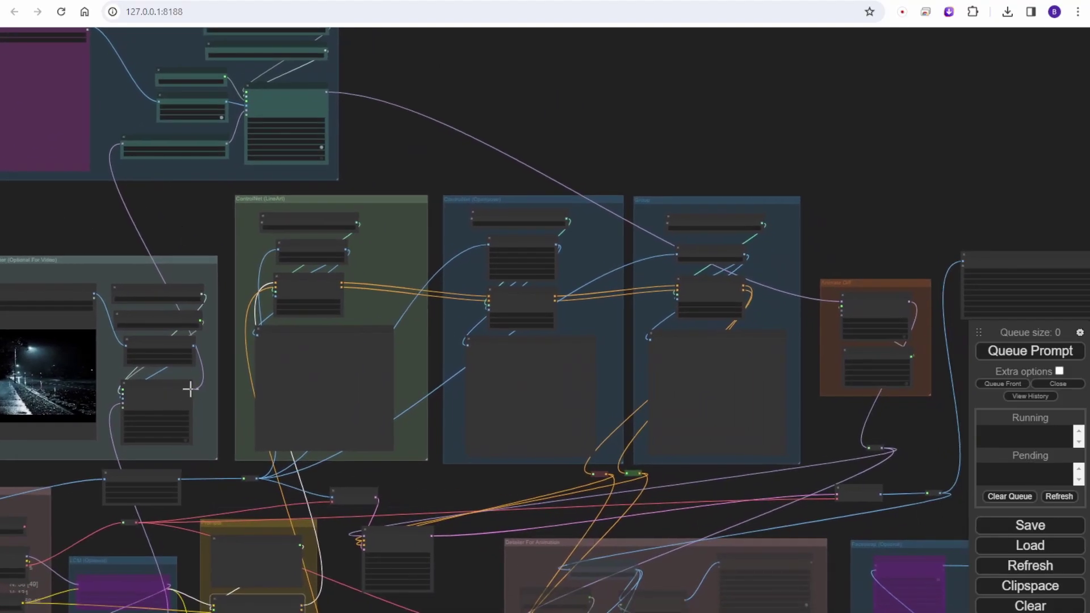
drag(191, 390, 841, 301)
drag(449, 149, 497, 186)
Set the IPA - FaceID Plus V2 group's nodes to Never so they are muted
right_click(236, 59)
click(298, 143)
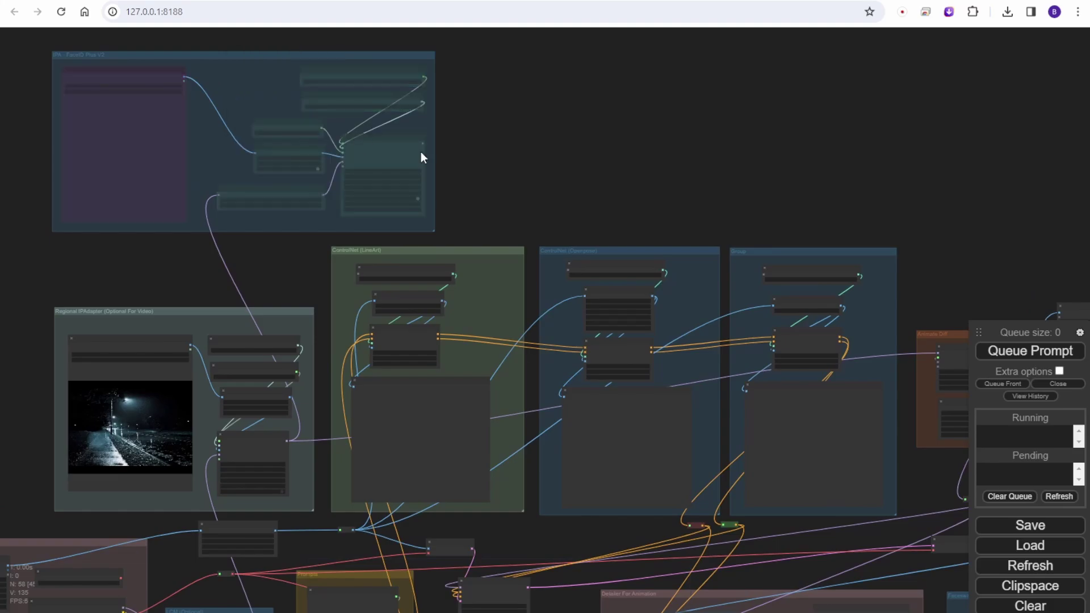
scroll(287, 297, up, 3)
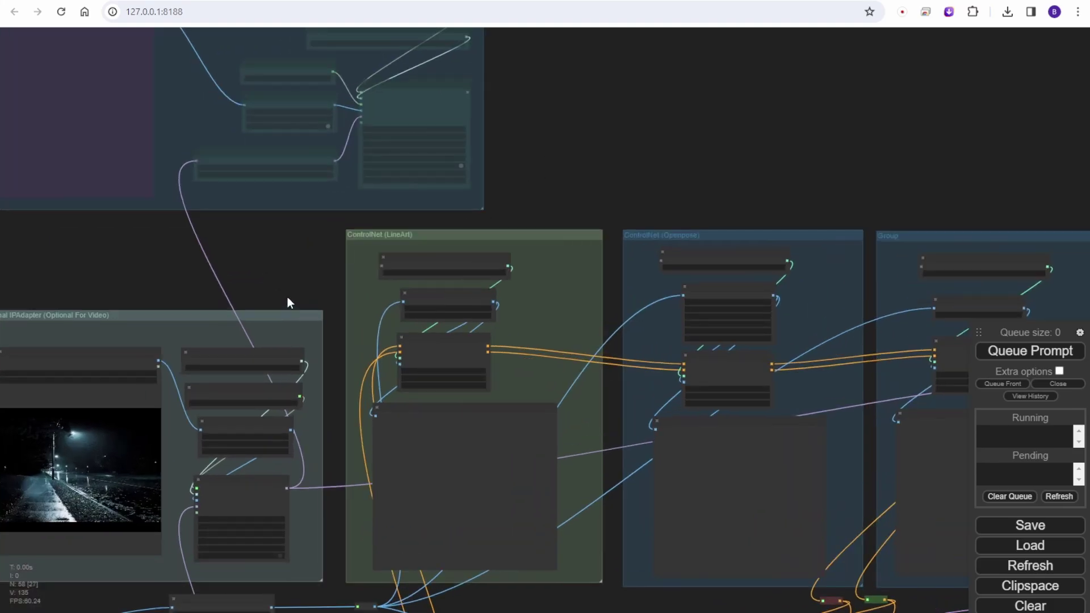
scroll(287, 297, down, 3)
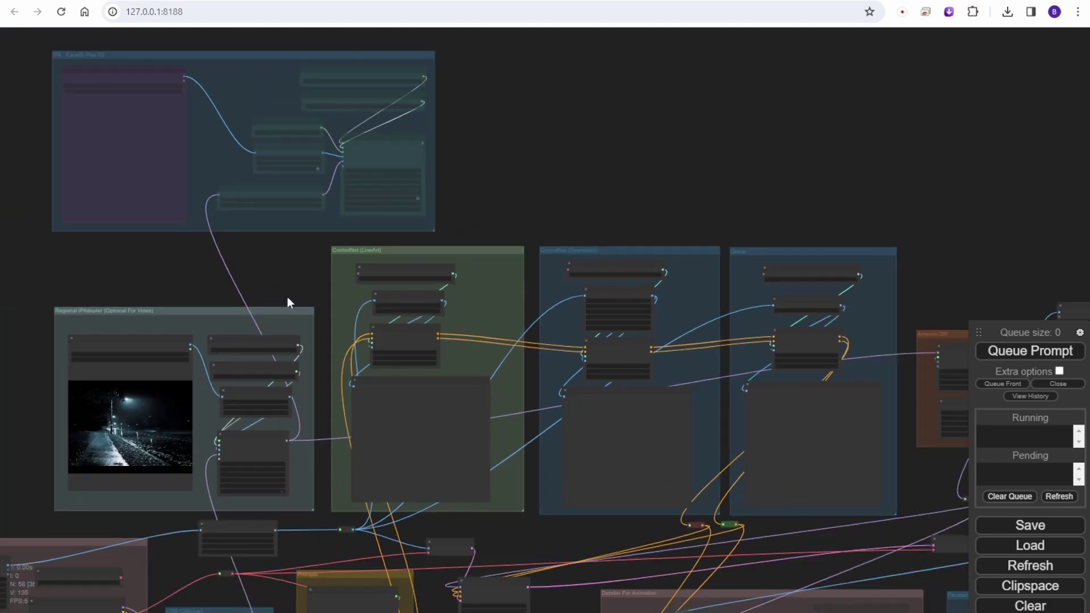
scroll(778, 91, down, 2)
scroll(706, 192, down, 1)
scroll(352, 345, down, 3)
scroll(253, 469, up, 10)
Queue the workflow so the animation starts generating
scroll(308, 179, up, 1)
click(275, 181)
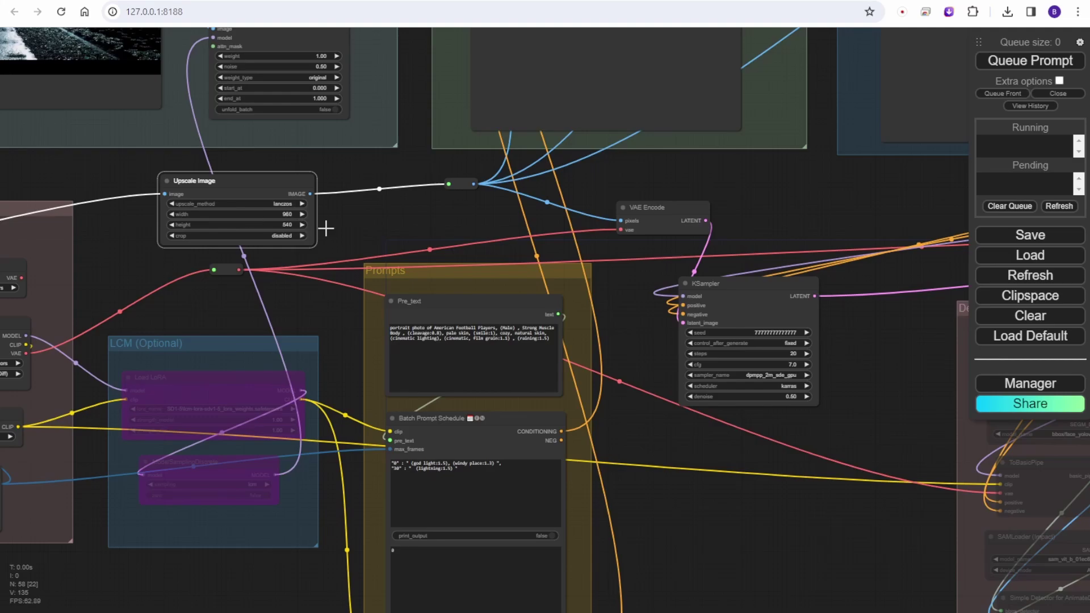
click(1033, 63)
scroll(779, 199, down, 1)
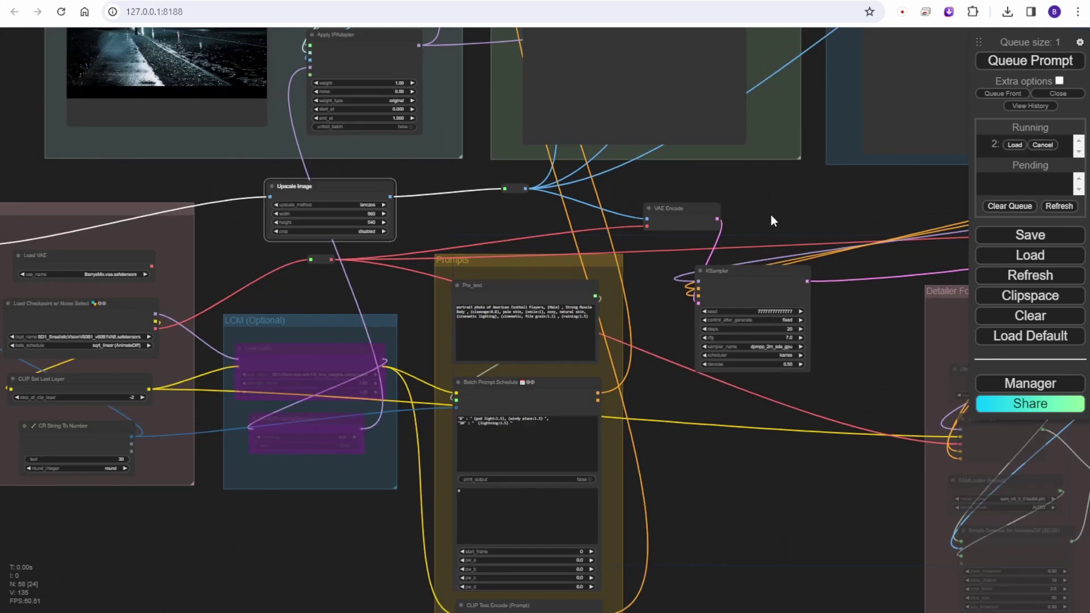
scroll(770, 222, down, 5)
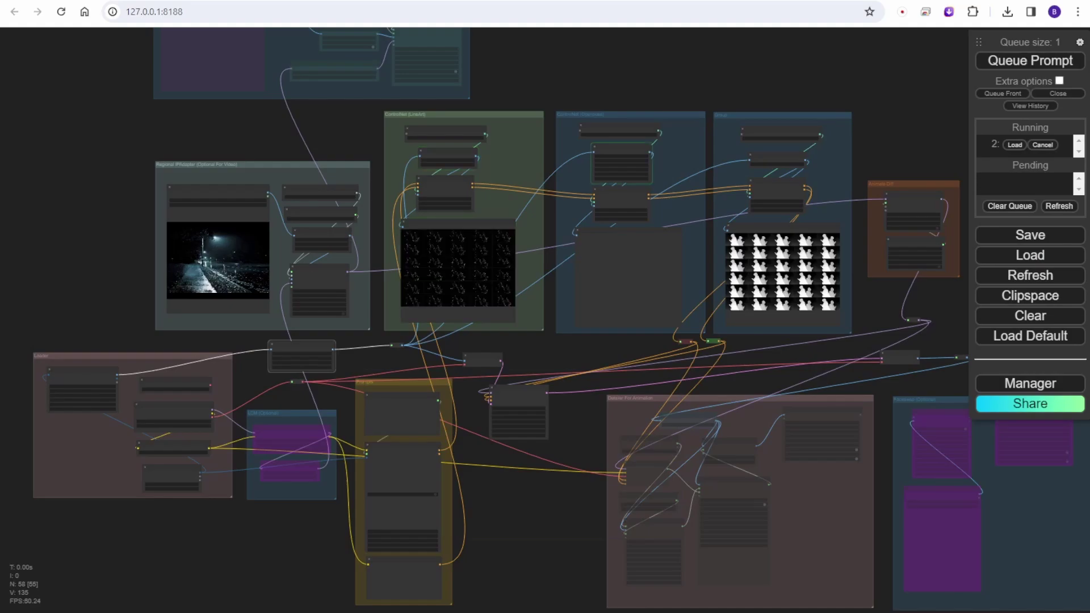
click(659, 13)
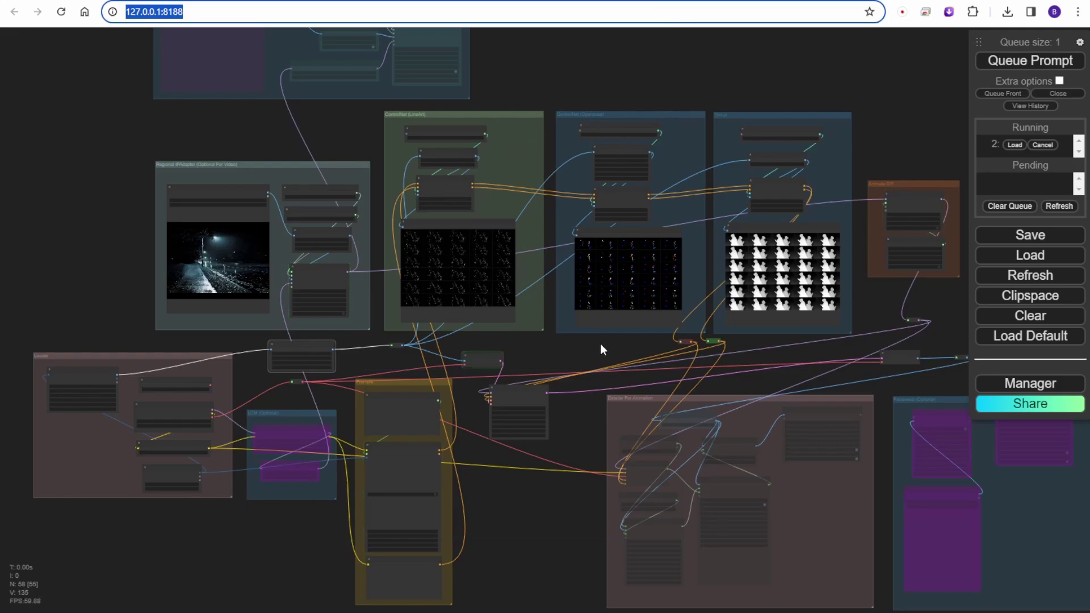
Enlarge the lineart, pose and depth previews one by one, returning each to the thumbnail grid
scroll(500, 385, up, 3)
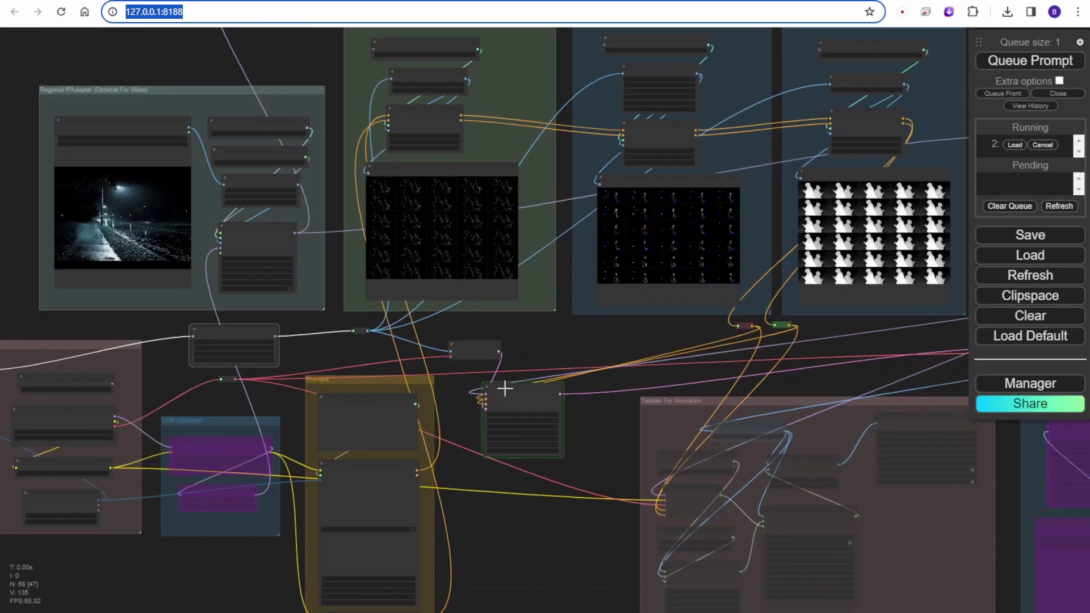
scroll(504, 388, up, 2)
drag(628, 453, 543, 425)
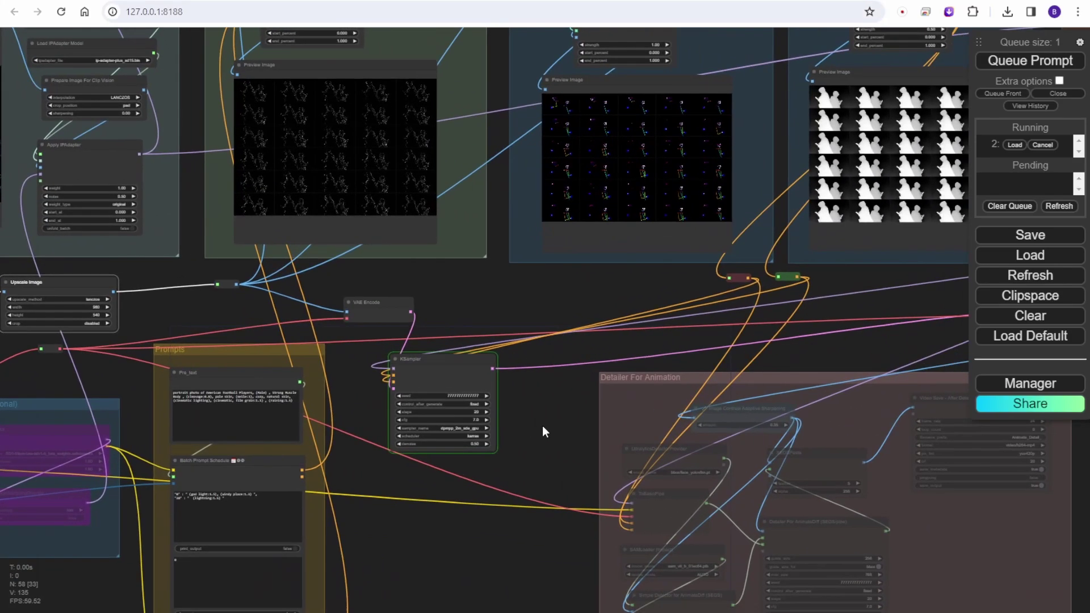
click(414, 207)
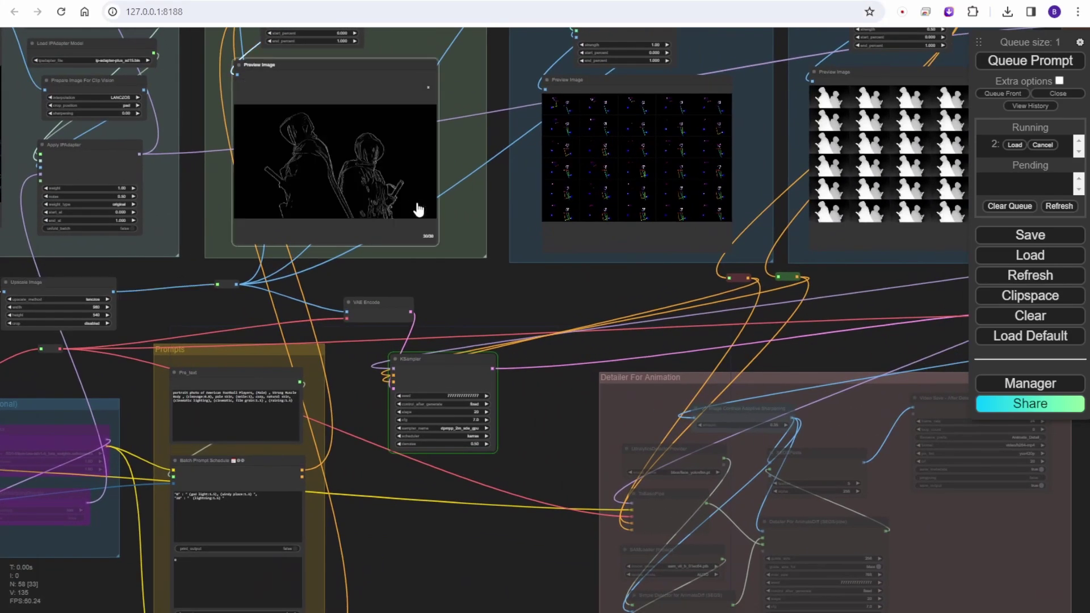
drag(432, 88, 429, 93)
click(428, 91)
click(645, 170)
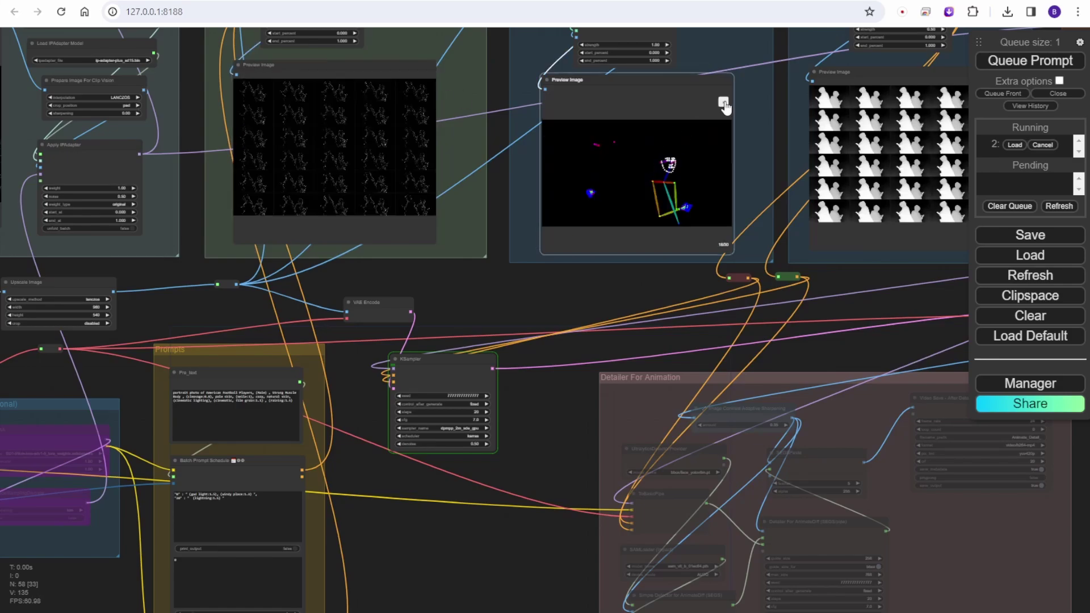
click(723, 103)
drag(870, 276, 686, 284)
click(718, 193)
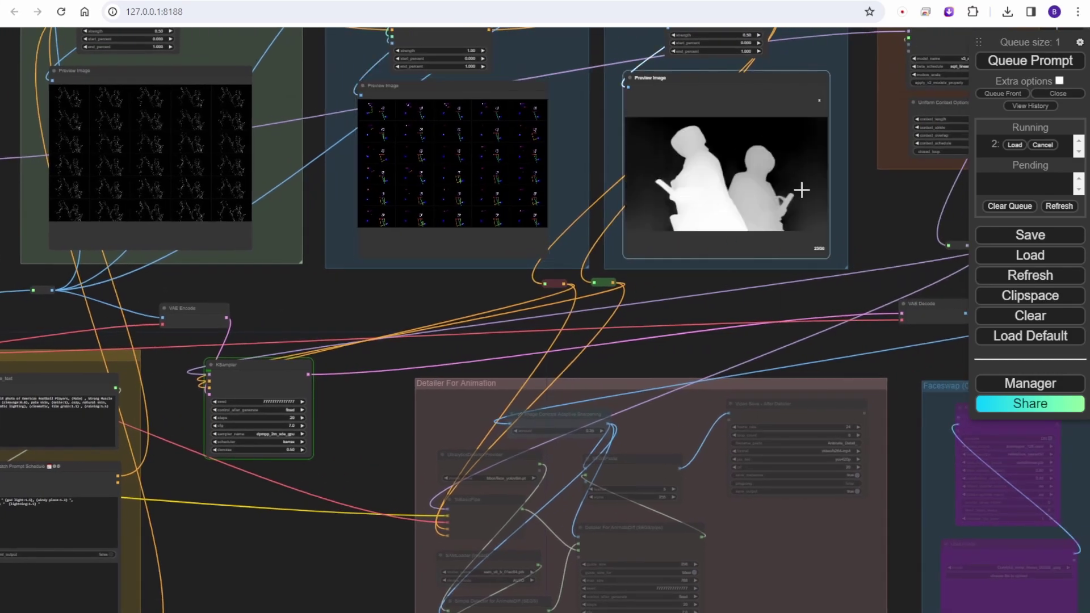
click(819, 100)
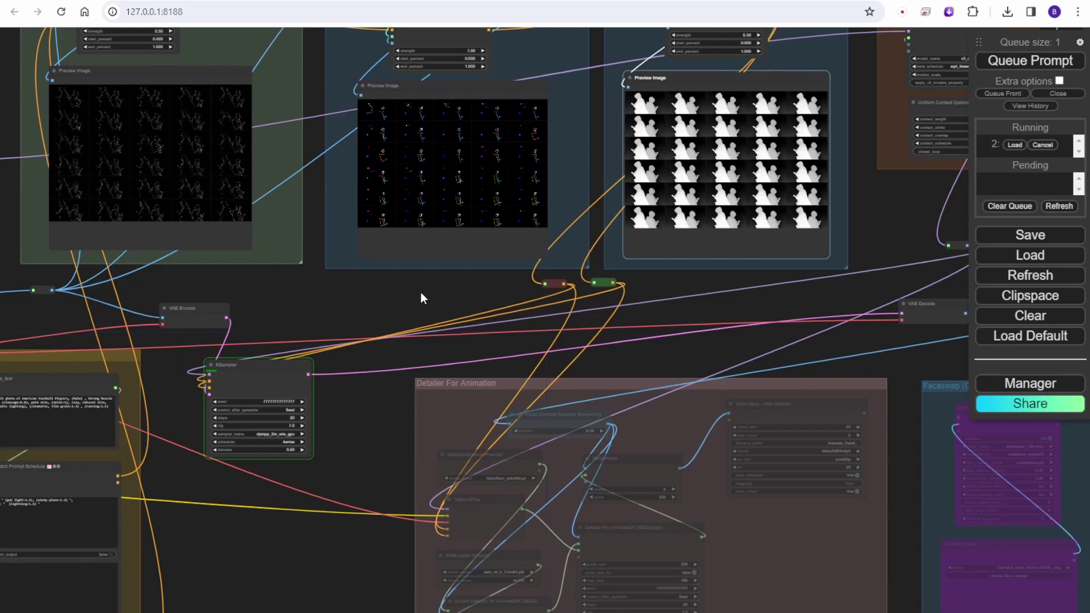
drag(421, 292, 502, 277)
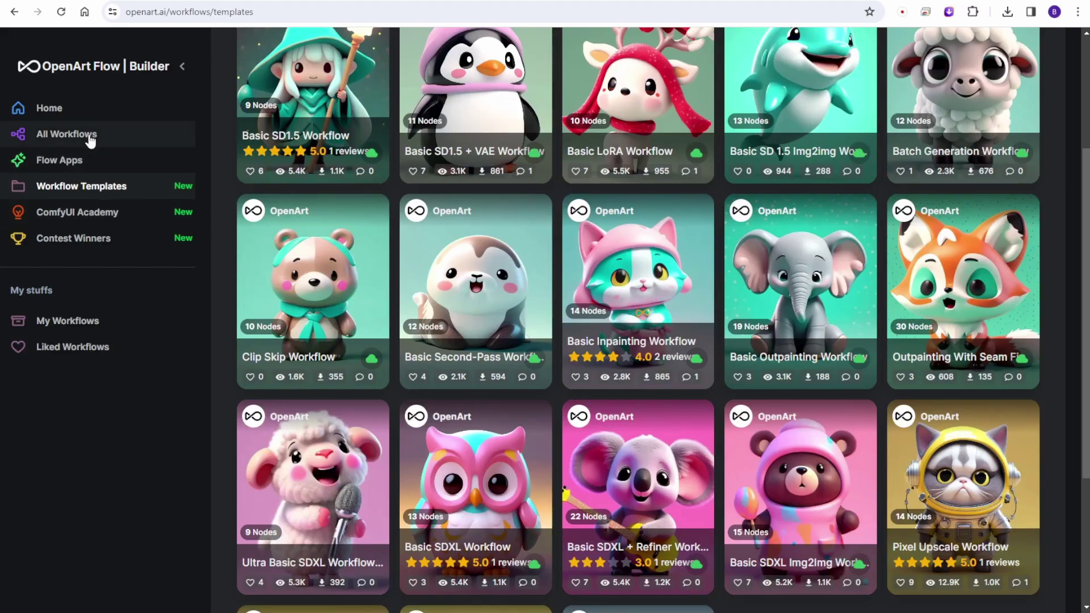
Open All Workflows on OpenArt and sort the ComfyUI workflows by Most Downloaded
click(89, 140)
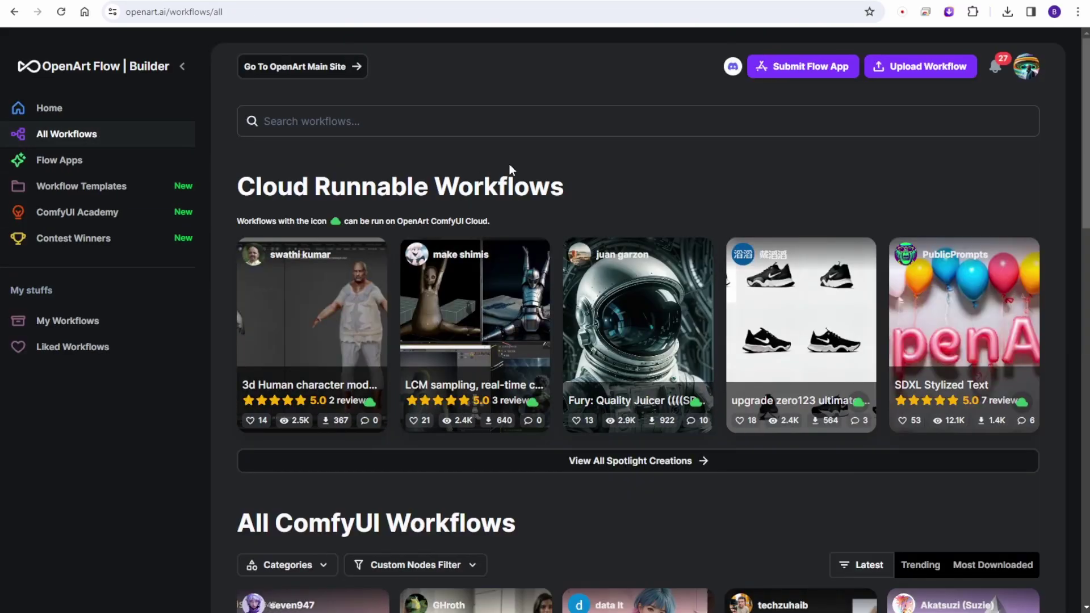
scroll(486, 281, down, 5)
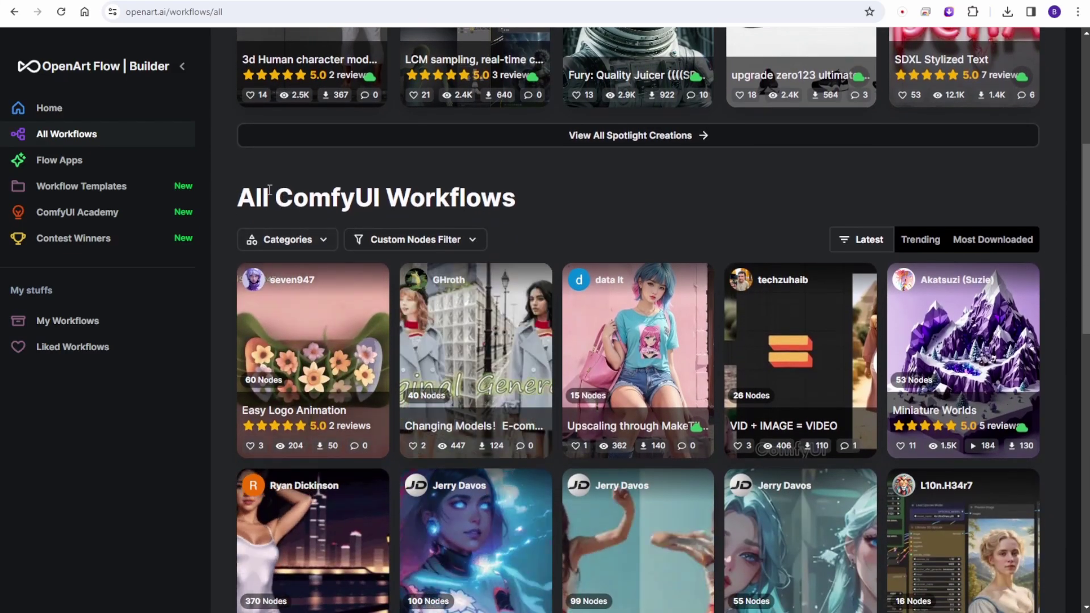
scroll(803, 220, down, 2)
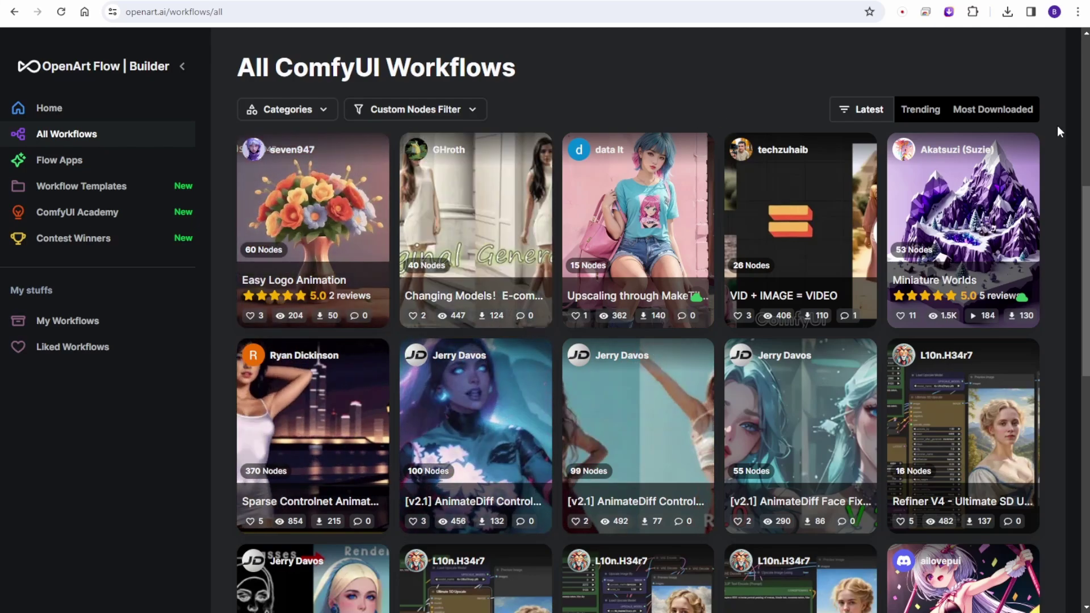
click(1005, 111)
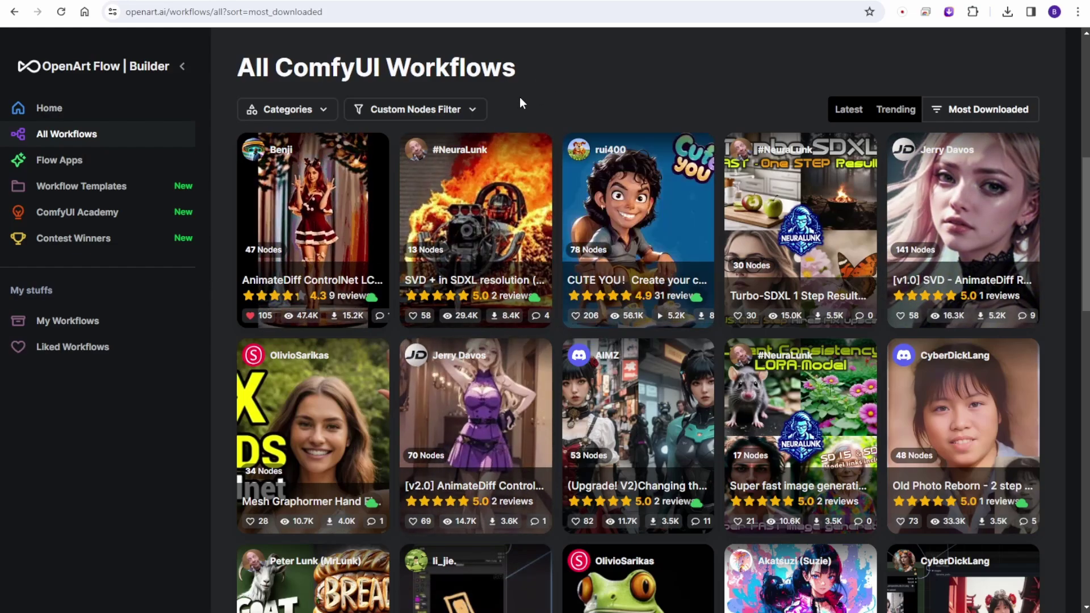
scroll(519, 96, up, 1)
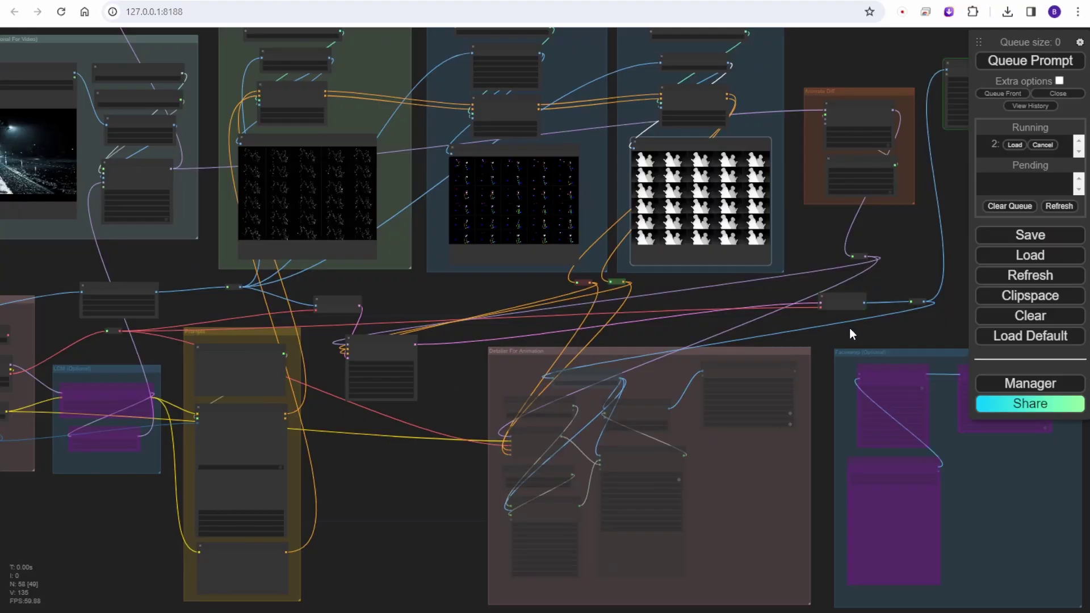
Enlarge the Video Combine output node and choose Resume preview to play the ninja clip
drag(850, 330, 481, 336)
drag(658, 281, 592, 335)
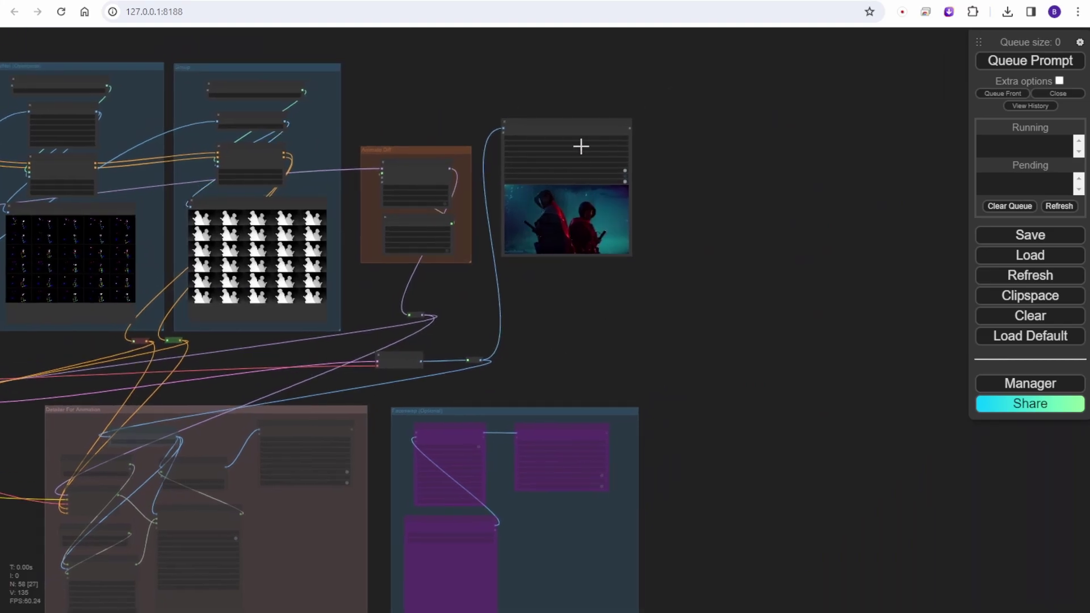
drag(630, 255, 840, 384)
scroll(850, 364, up, 3)
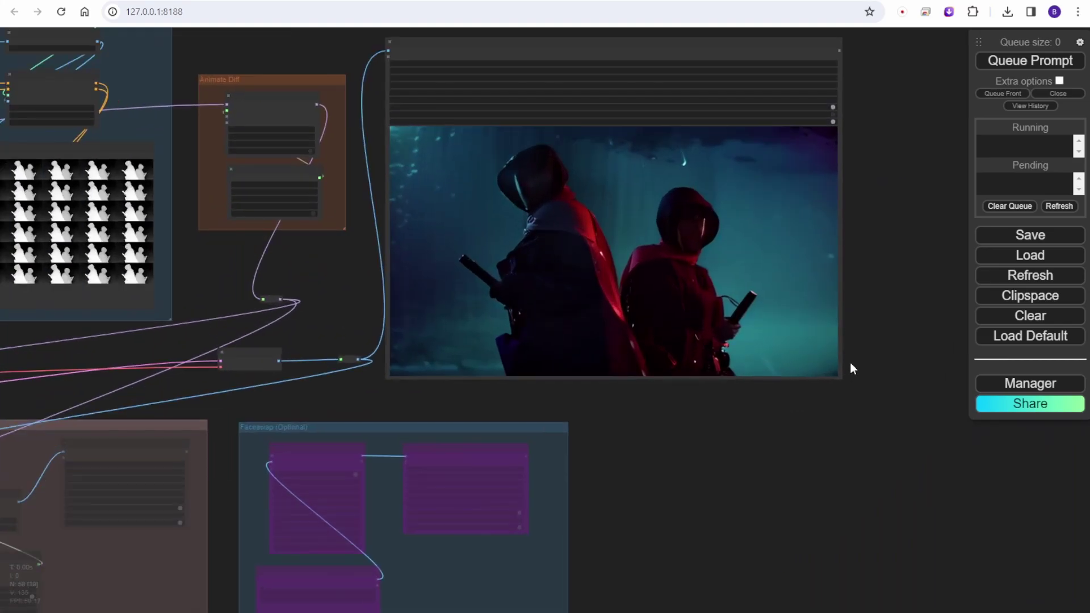
right_click(585, 199)
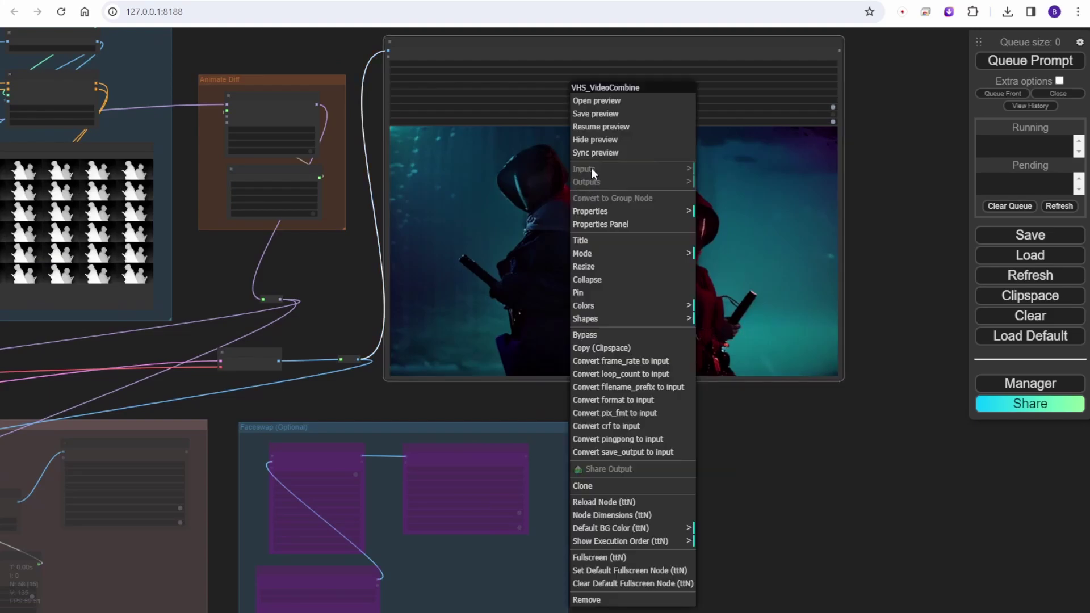
click(590, 126)
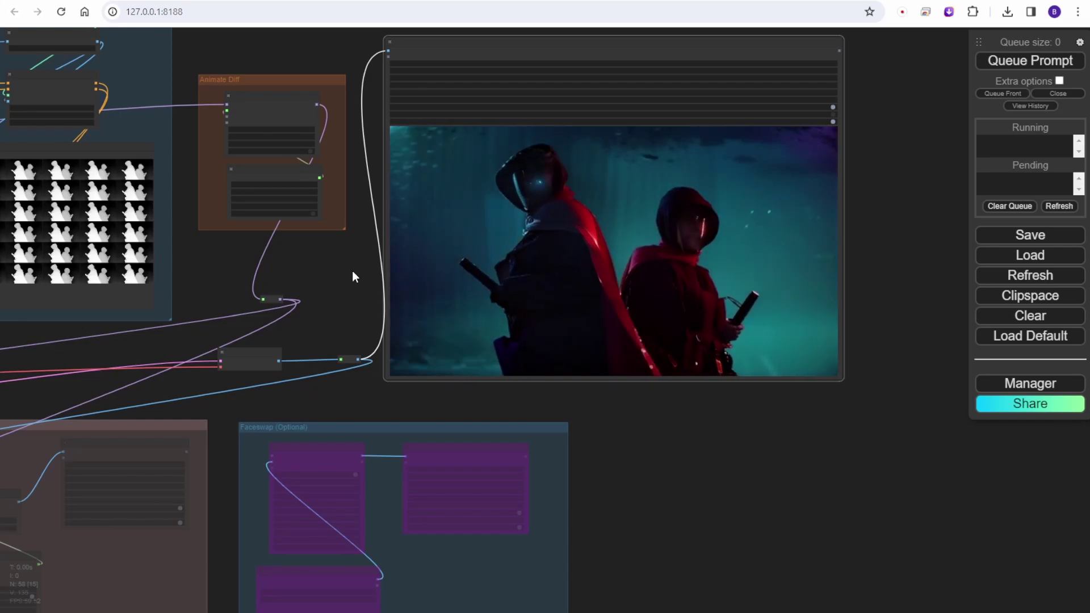
Load artlist.io by entering 'art' in the address bar
click(435, 224)
click(270, 16)
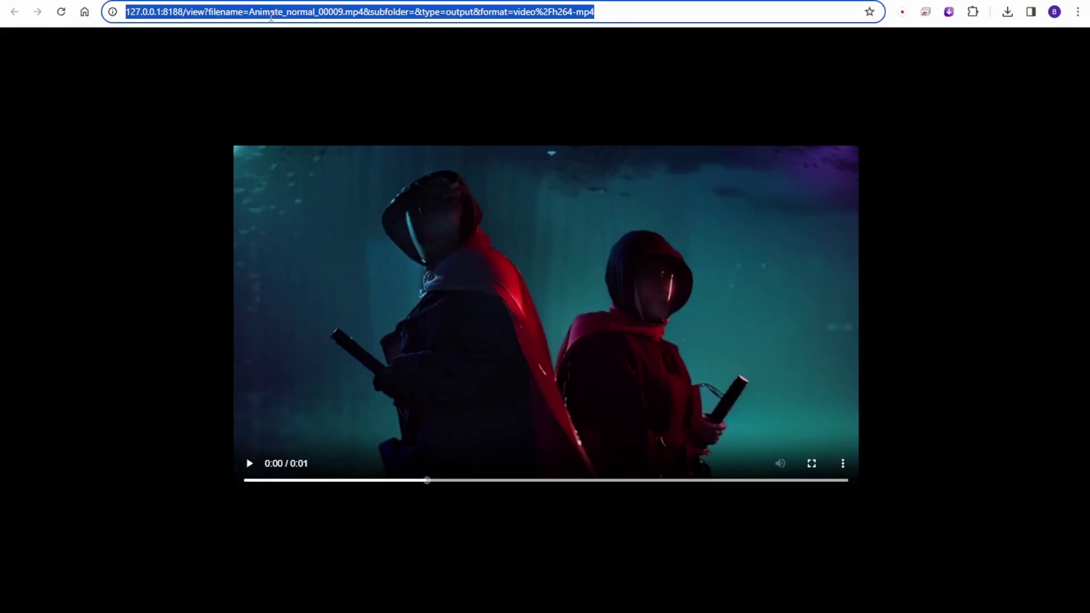
text(arti)
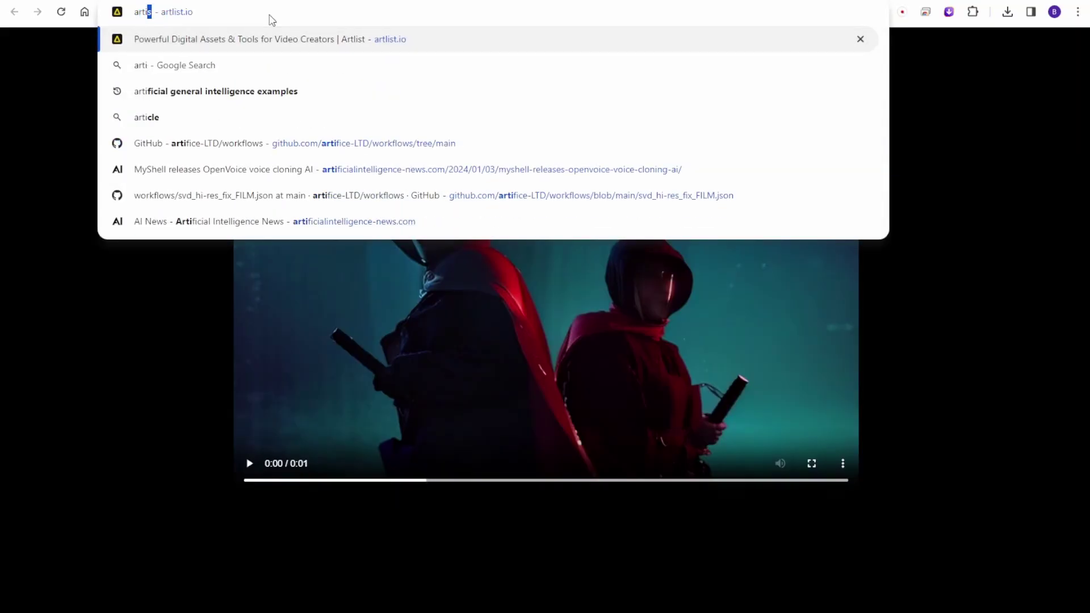
key(Return)
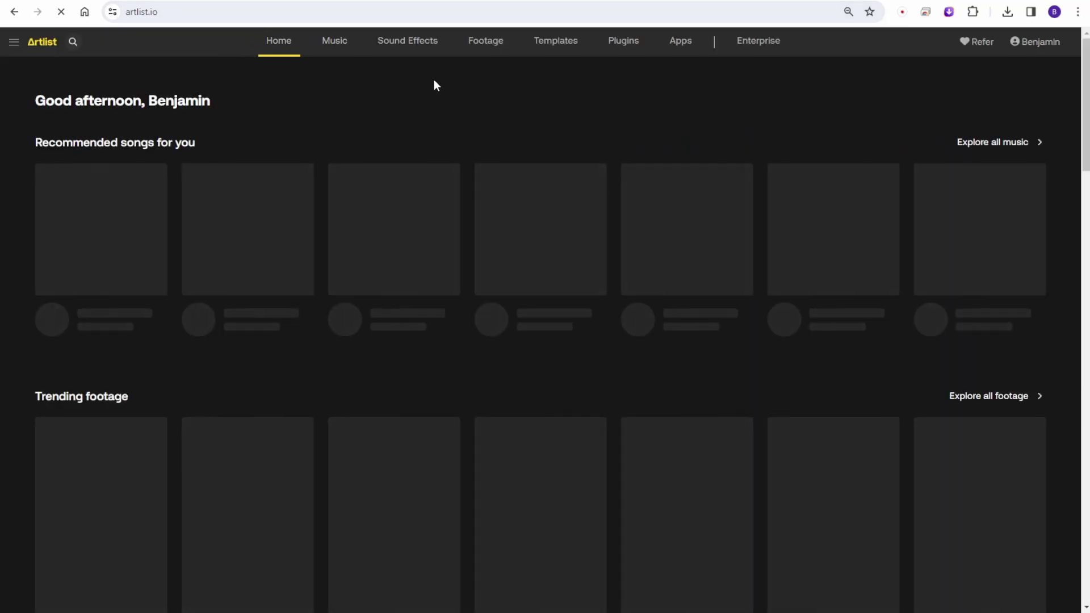
Browse Artlist's recommended songs, trending footage and templates, then open the account options
scroll(489, 162, down, 2)
scroll(549, 169, up, 2)
scroll(707, 204, down, 6)
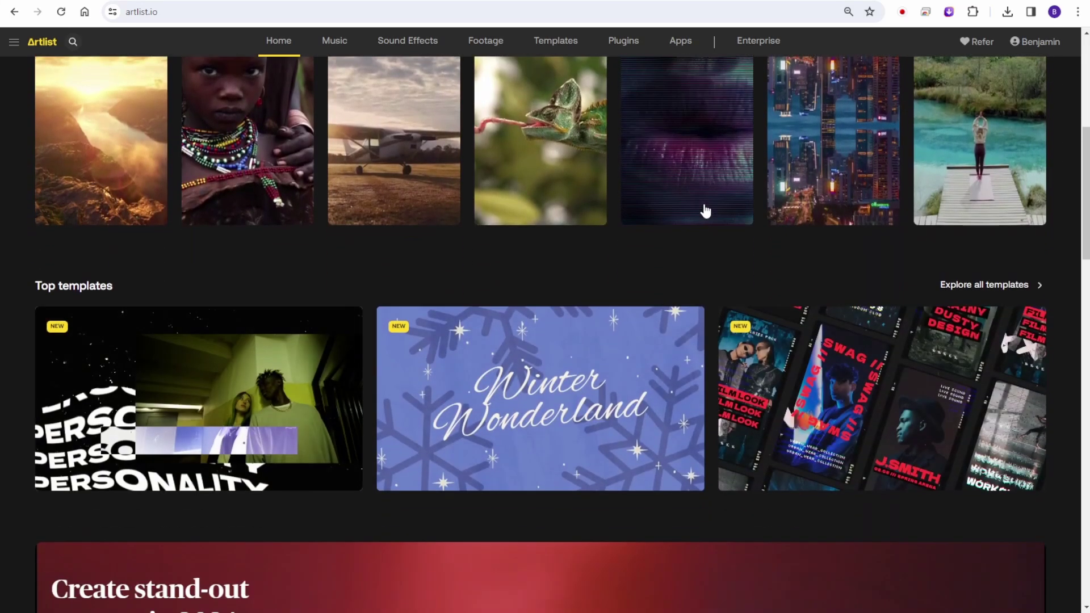
scroll(702, 206, down, 2)
scroll(230, 163, down, 2)
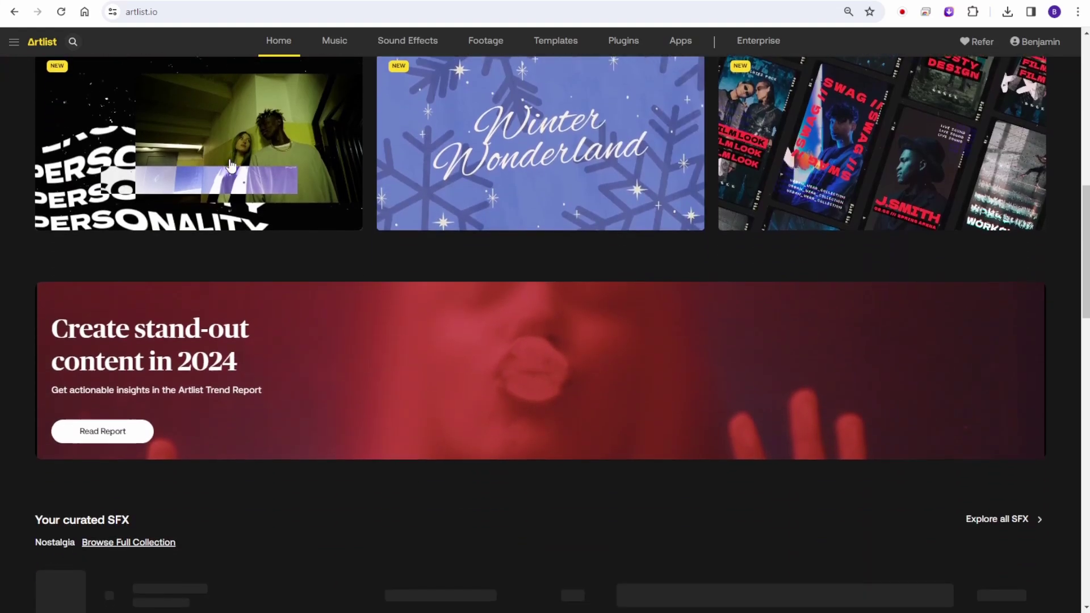
scroll(231, 165, down, 3)
scroll(474, 207, up, 3)
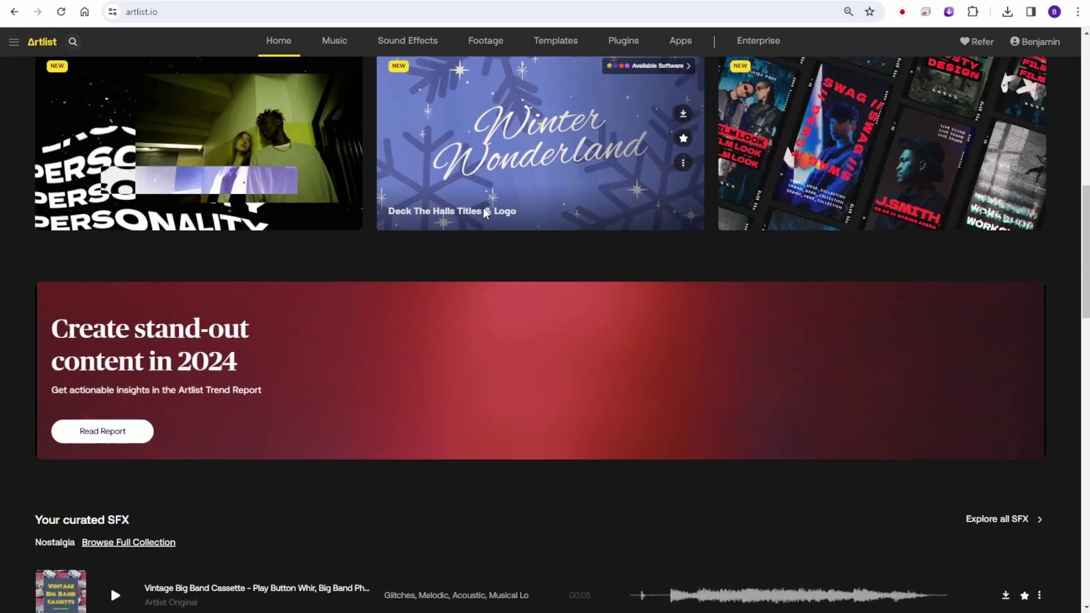
scroll(483, 211, up, 10)
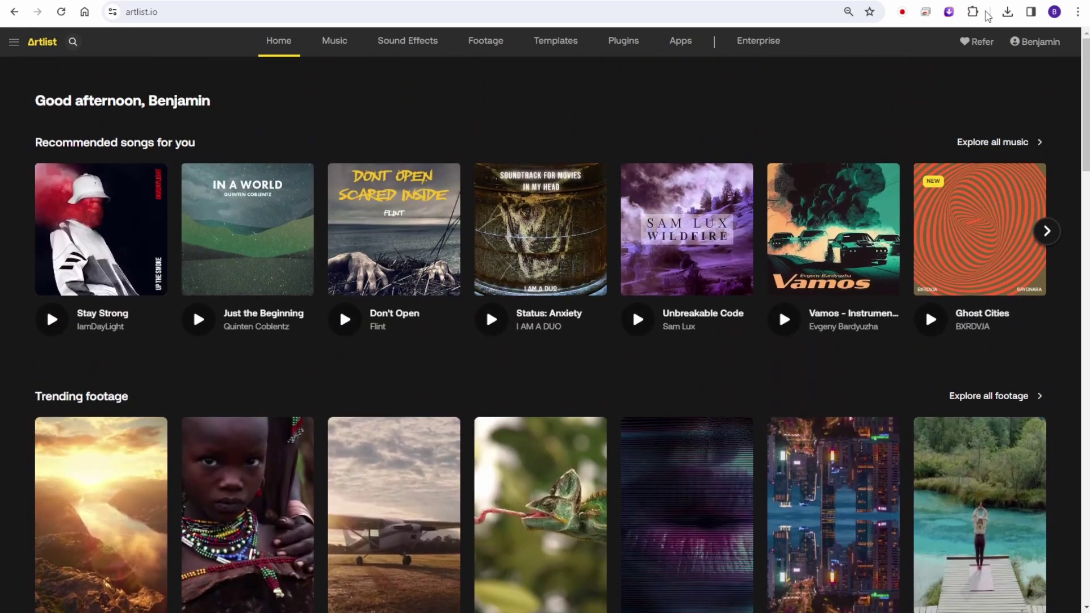
click(1053, 50)
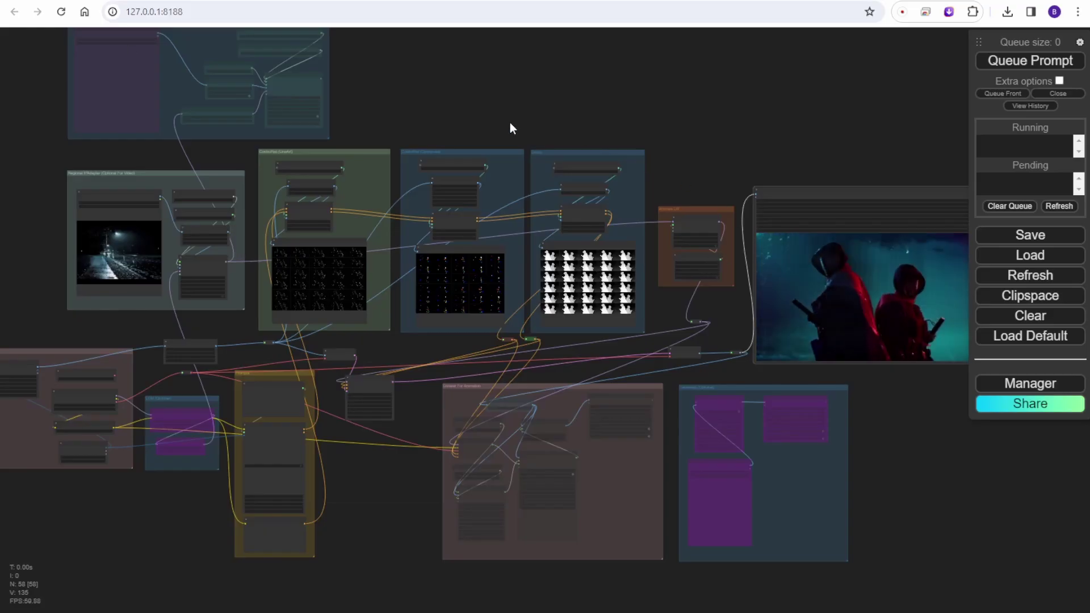
Queue the ninja video workflow again with Ctrl+Enter
drag(506, 130, 487, 66)
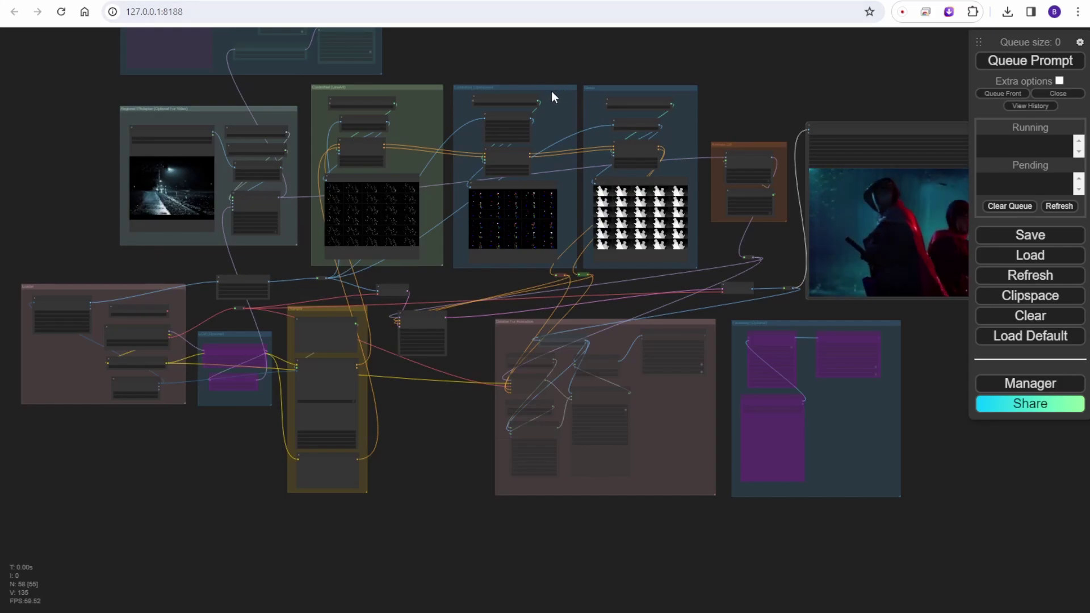
drag(582, 60, 634, 96)
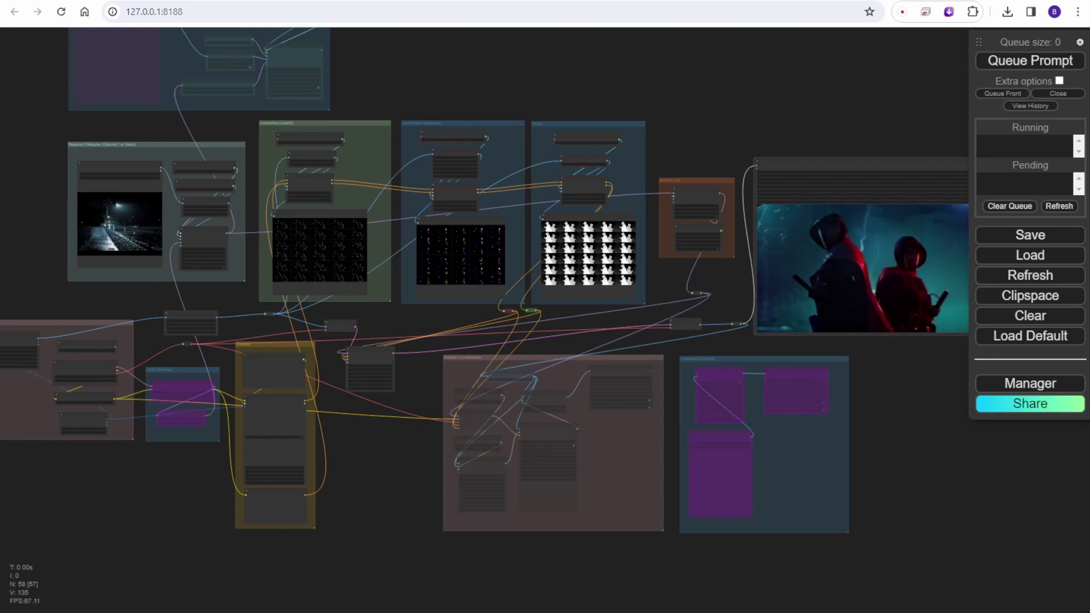
scroll(363, 364, up, 5)
key(ctrl+Return)
scroll(496, 273, down, 5)
drag(498, 270, 546, 264)
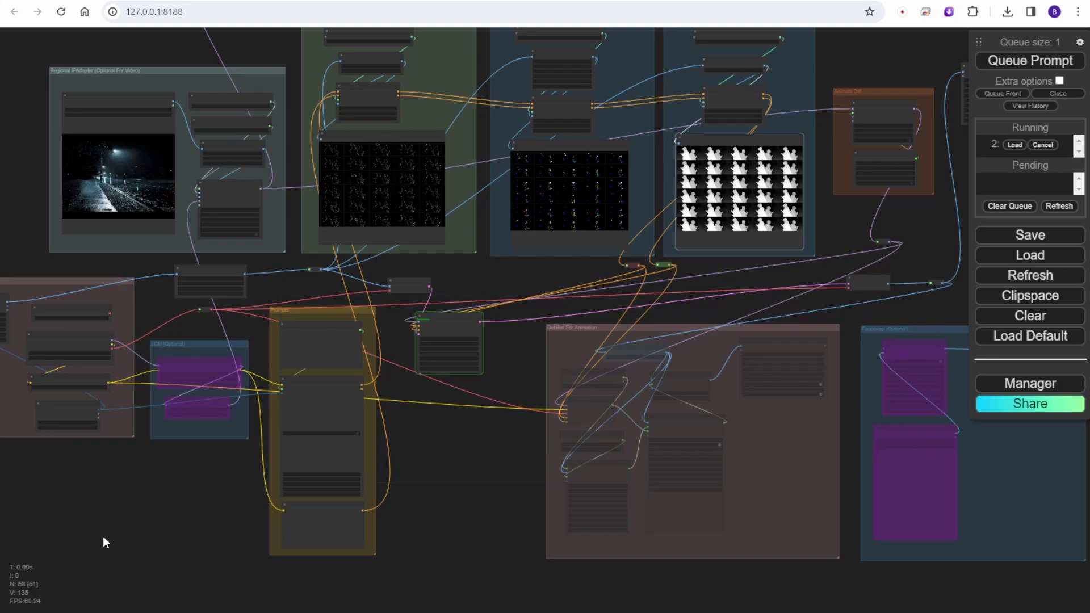
Zoom out and pan the workflow graph right and down
scroll(111, 536, down, 4)
drag(152, 542, 184, 549)
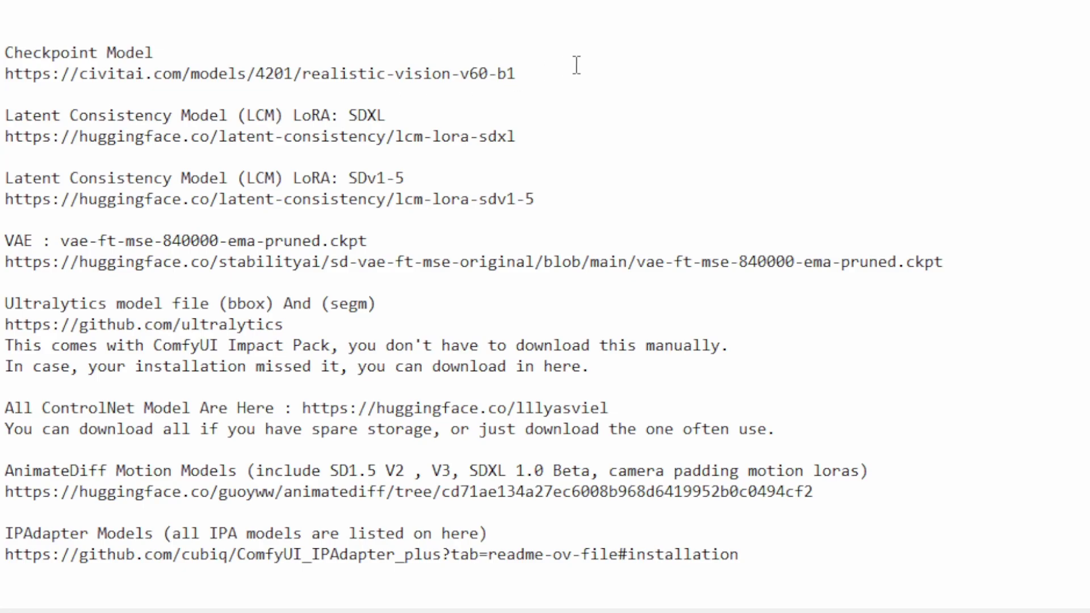
Select the checkpoint, LCM LoRA SDXL and SDv1-5, and VAE download links in turn
drag(561, 75, 3, 78)
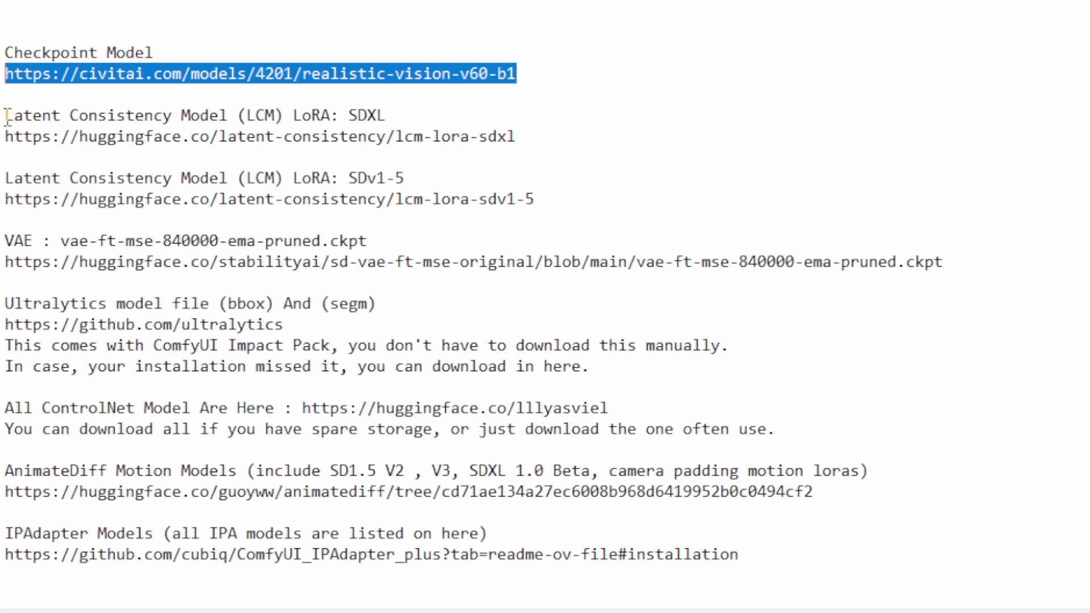
drag(7, 115, 559, 202)
drag(515, 138, 5, 136)
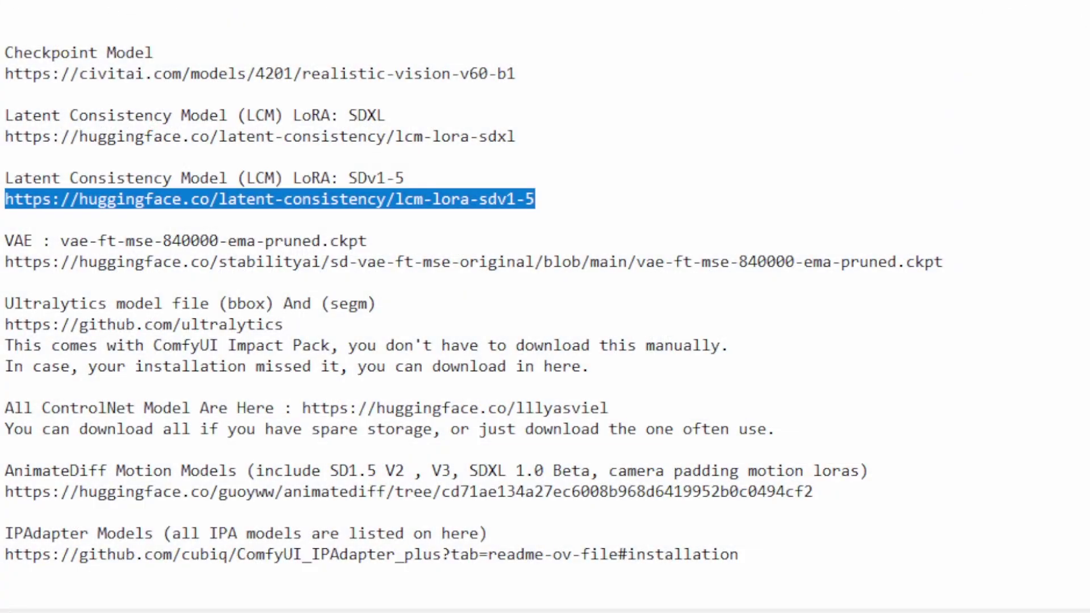
click(264, 193)
click(12, 223)
drag(959, 263, 2, 263)
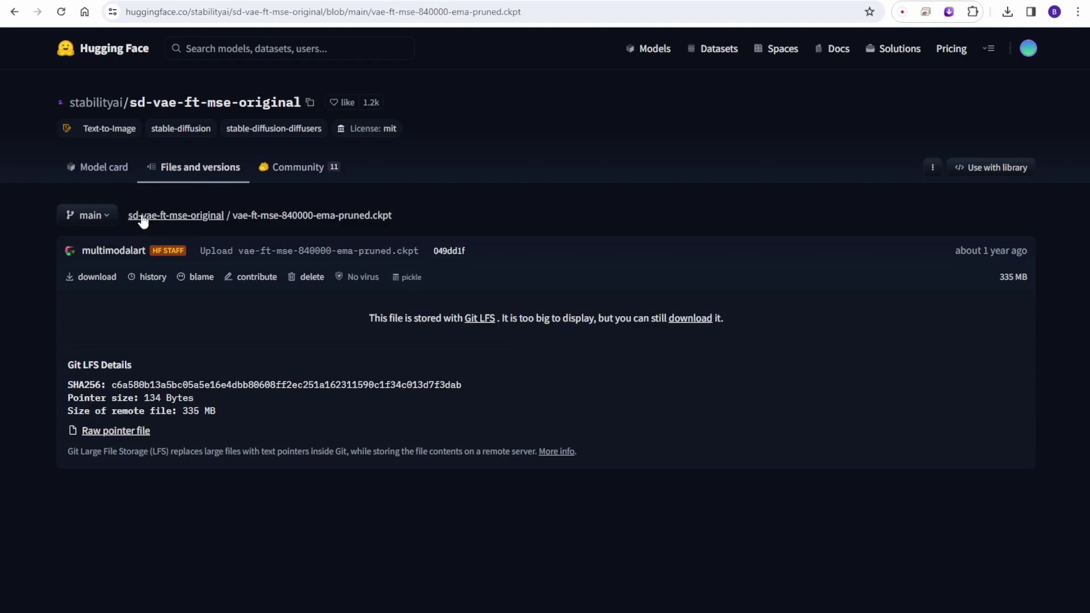
View the sd-vae-ft-mse-original file list, then select the Ultralytics GitHub link in Notepad
click(149, 216)
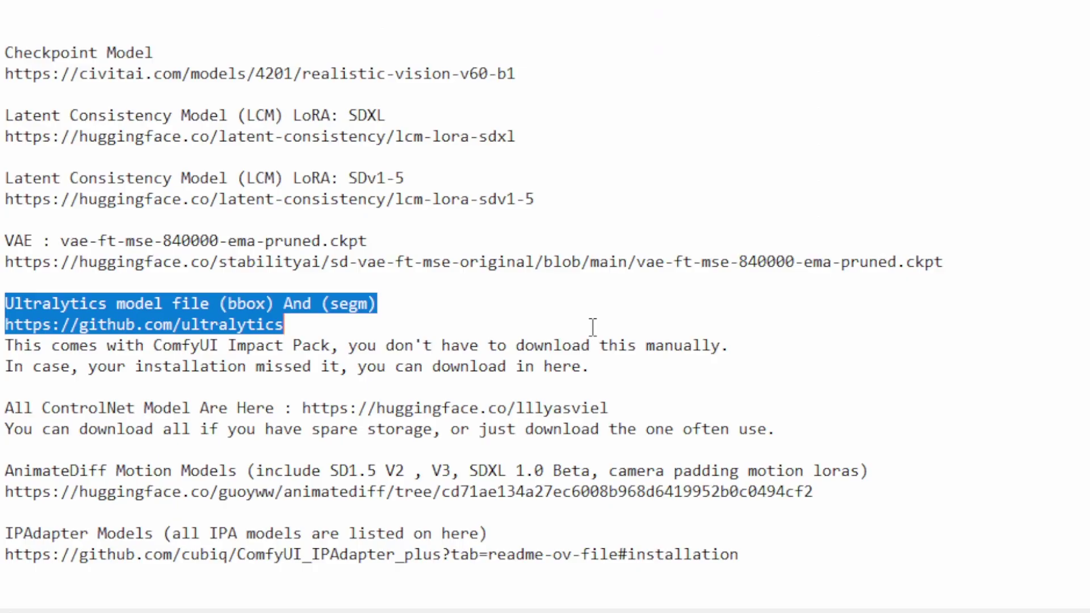
drag(591, 323, 657, 382)
drag(298, 324, 5, 325)
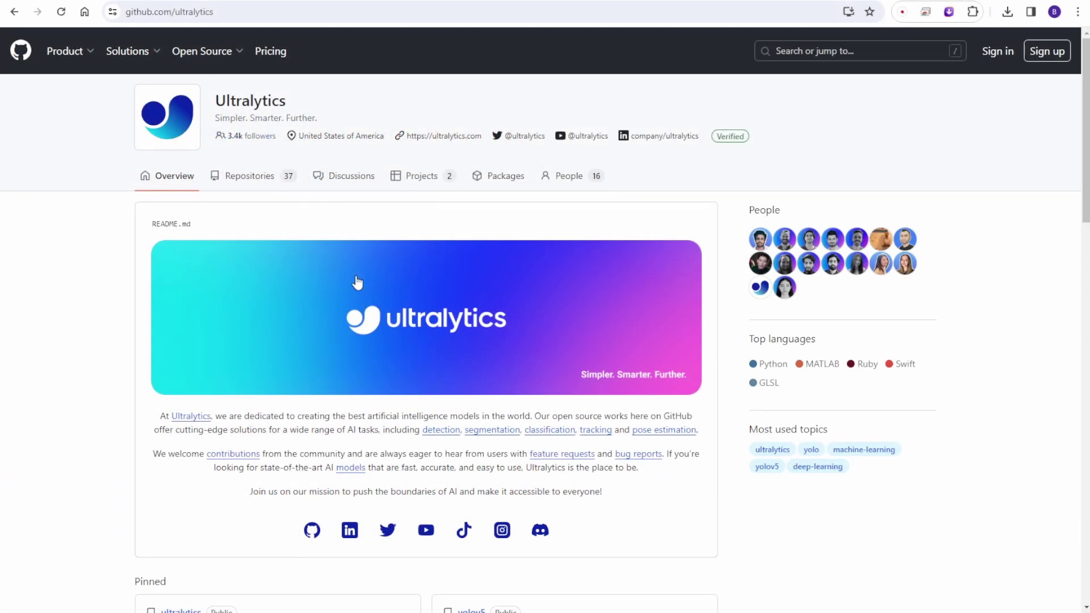
Scroll the Ultralytics organisation page, view its pinned yolov5 repository, and return to the overview
scroll(336, 307, down, 1)
scroll(337, 307, down, 7)
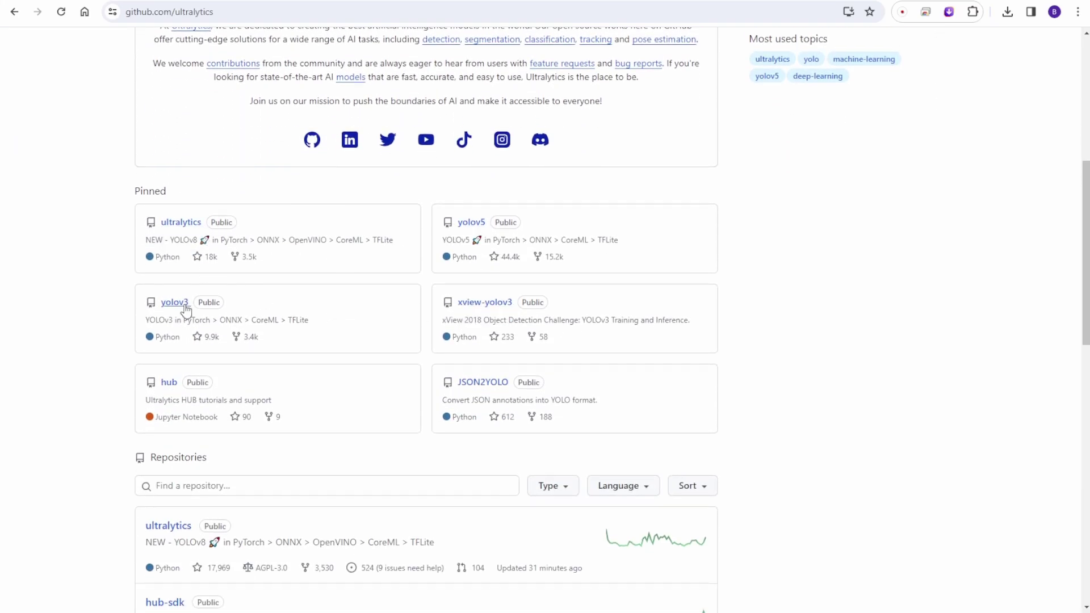
scroll(454, 399, down, 1)
scroll(455, 399, down, 2)
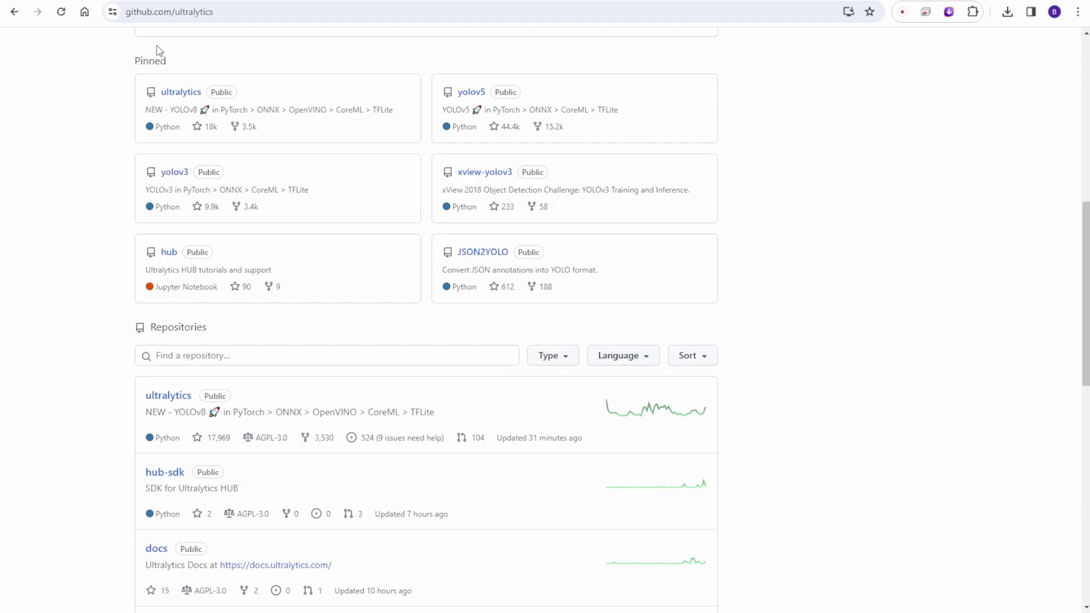
click(473, 96)
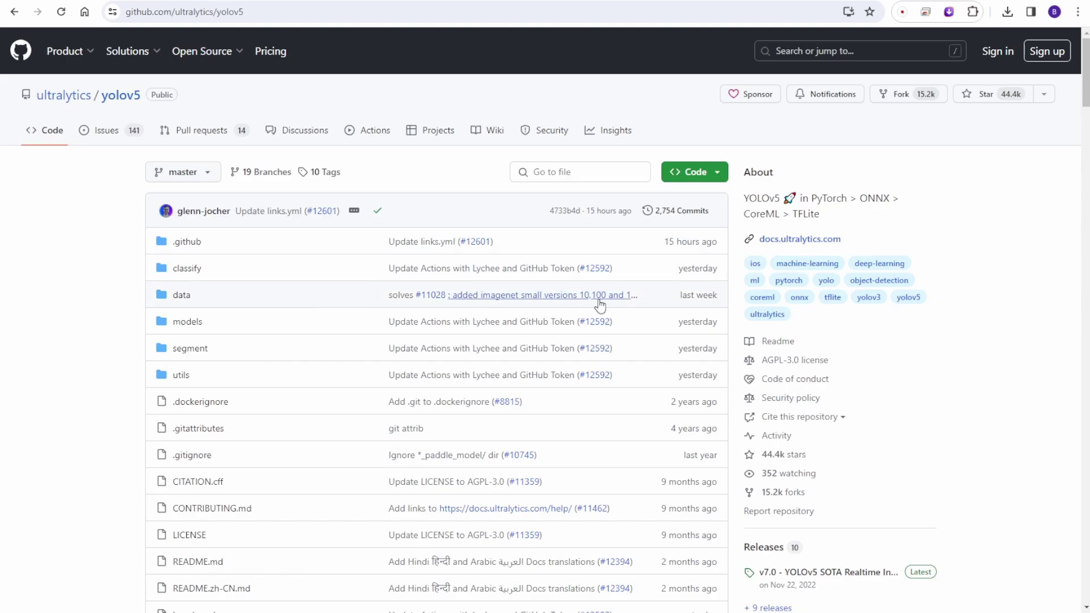
click(17, 12)
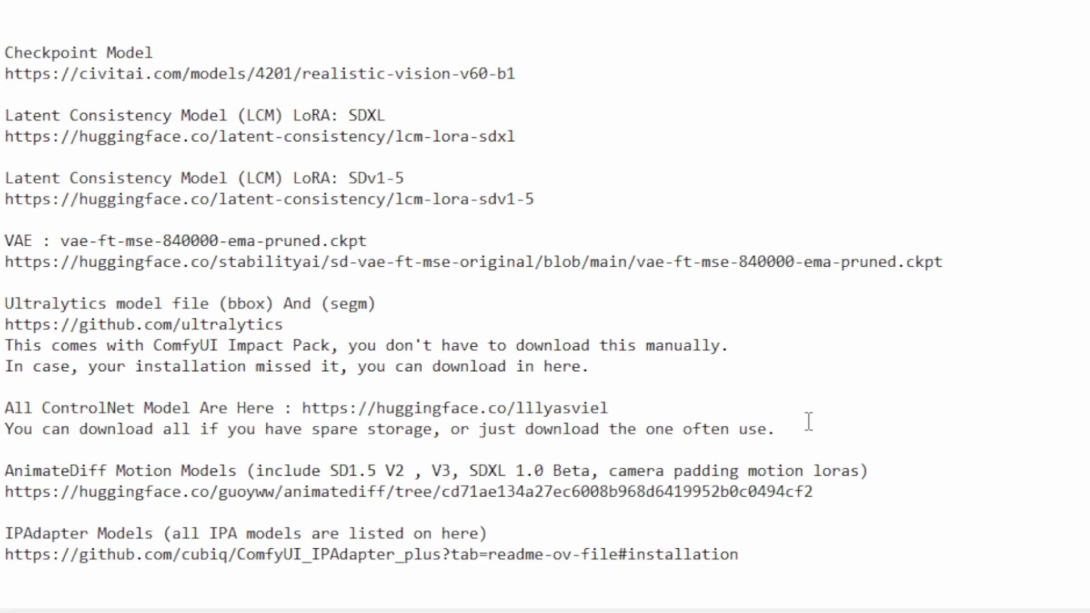
Copy the huggingface.co ControlNet models URL from the Notepad links list
drag(653, 408, 304, 406)
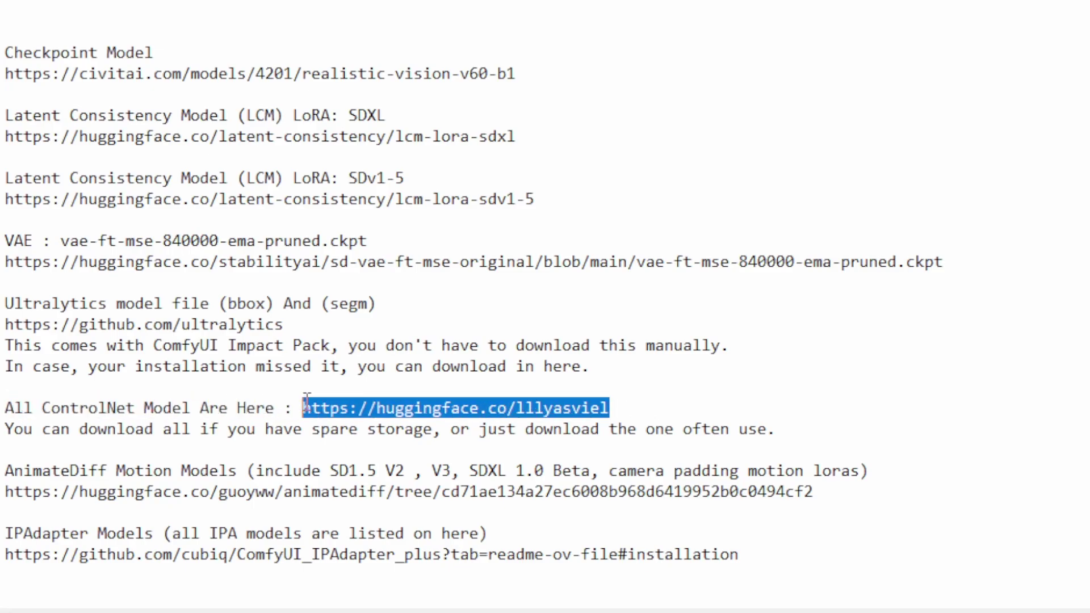
key(ctrl+c)
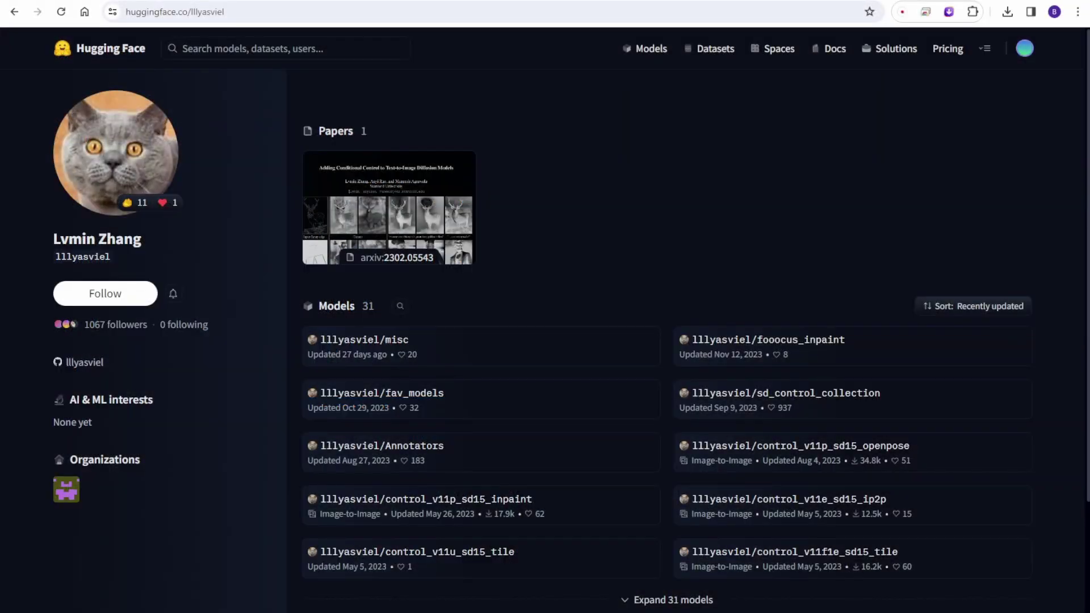
Expand the lllyasviel profile's model list to show all 31 ControlNet models
scroll(608, 257, down, 2)
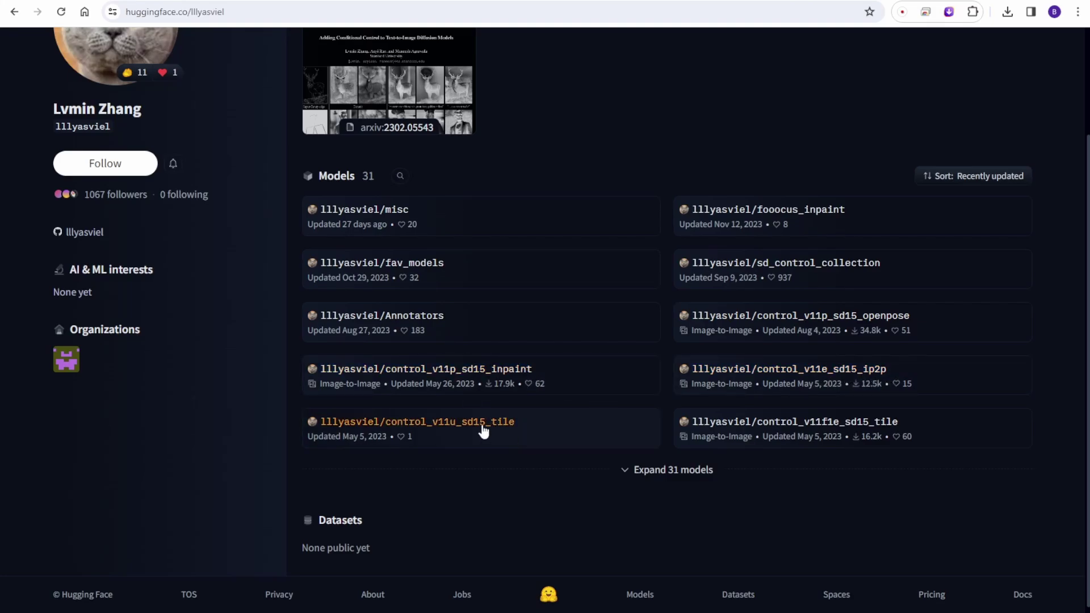
click(694, 470)
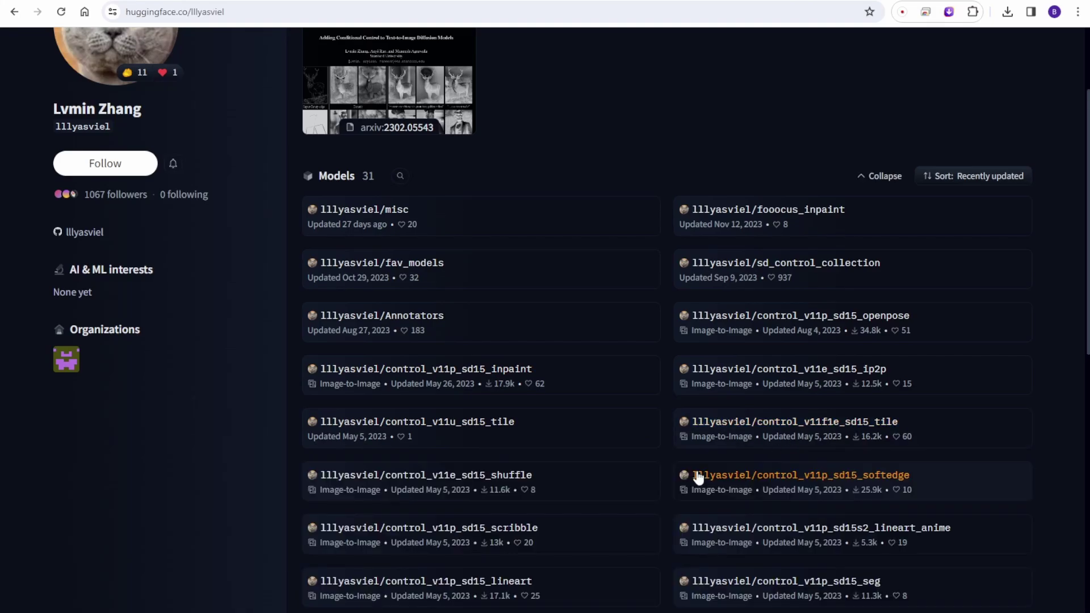
scroll(694, 471, down, 2)
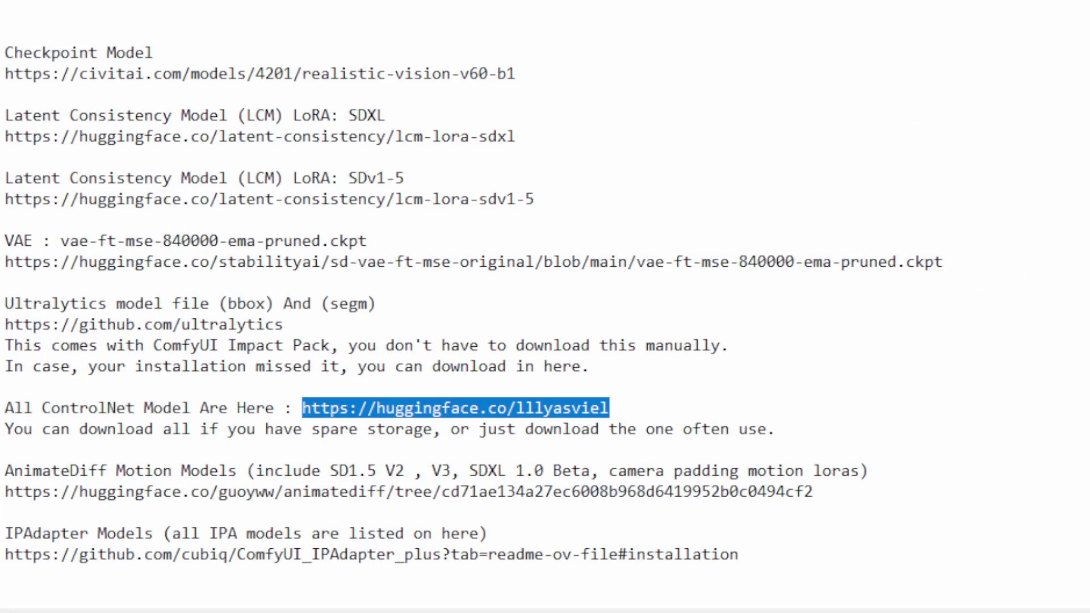
Select the huggingface.co/guoyww/animatediff URL under the AnimateDiff Motion Models heading
click(71, 472)
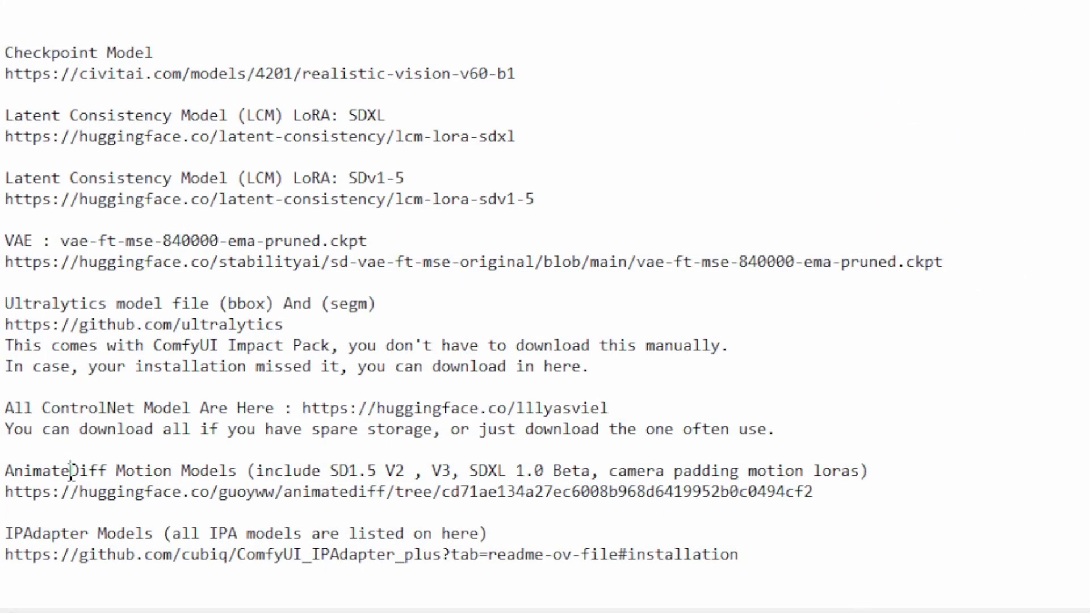
drag(5, 472, 235, 471)
click(380, 471)
drag(339, 471, 575, 472)
click(620, 471)
drag(813, 492, 5, 492)
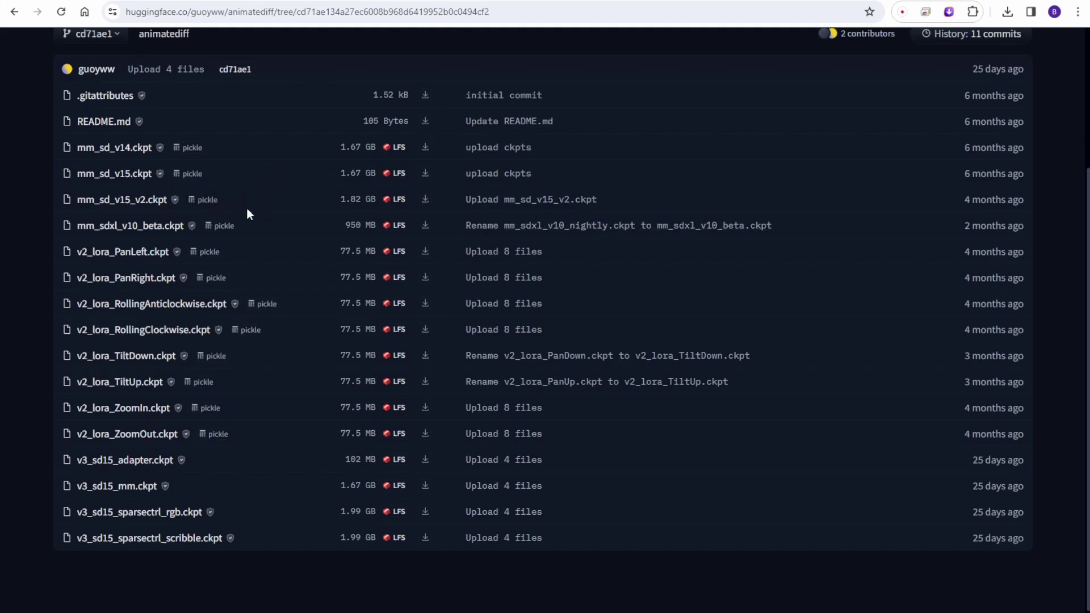
Highlight the mm_sd_v15_v2.ckpt and v3_sd15_mm.ckpt files in the AnimateDiff file list
drag(241, 203, 76, 202)
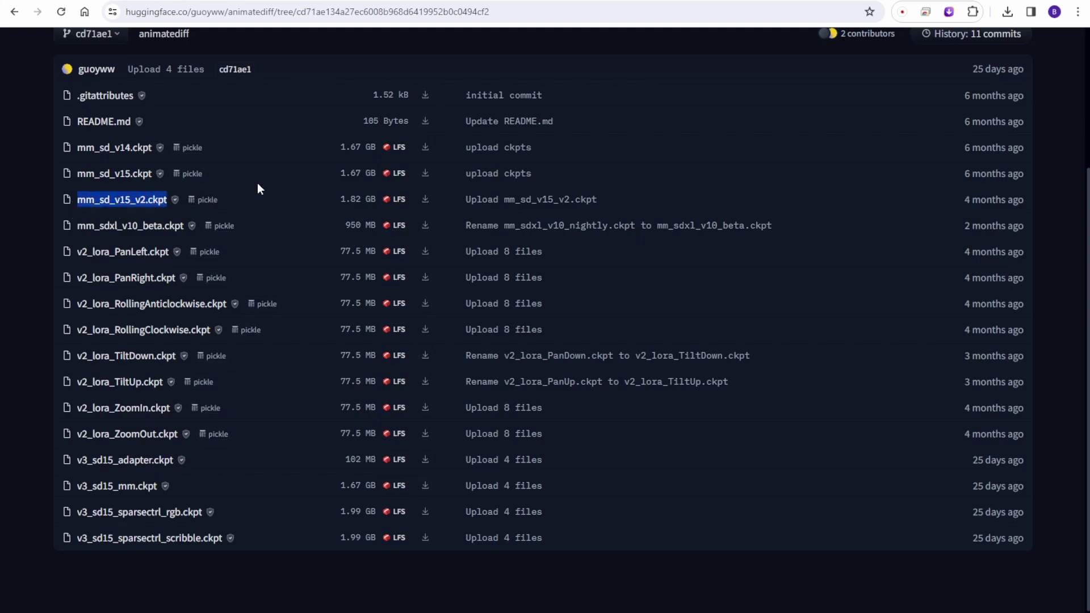
click(253, 226)
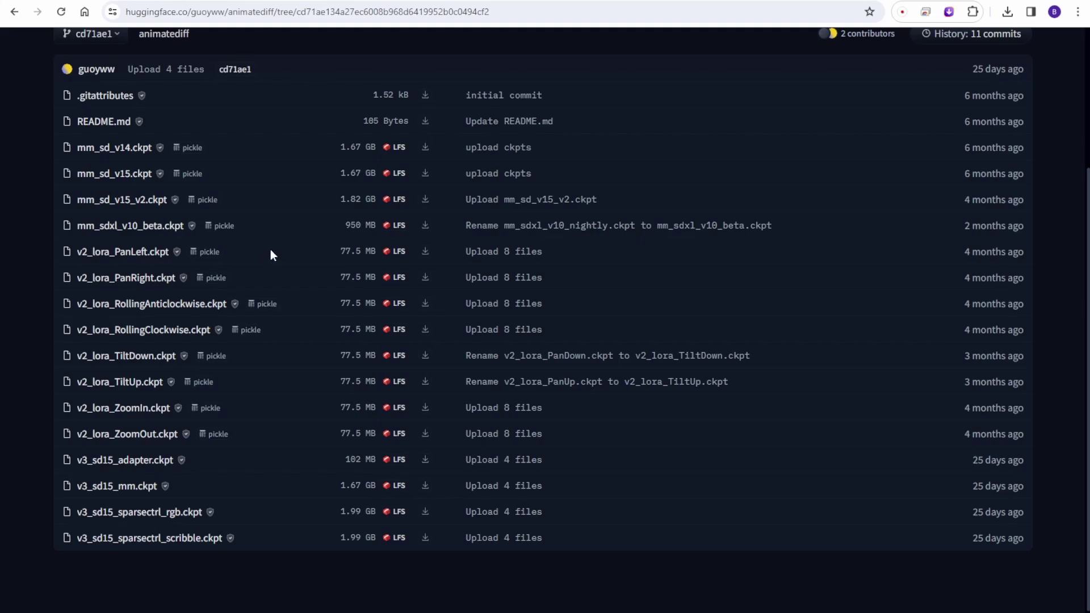
drag(190, 484, 92, 486)
click(92, 487)
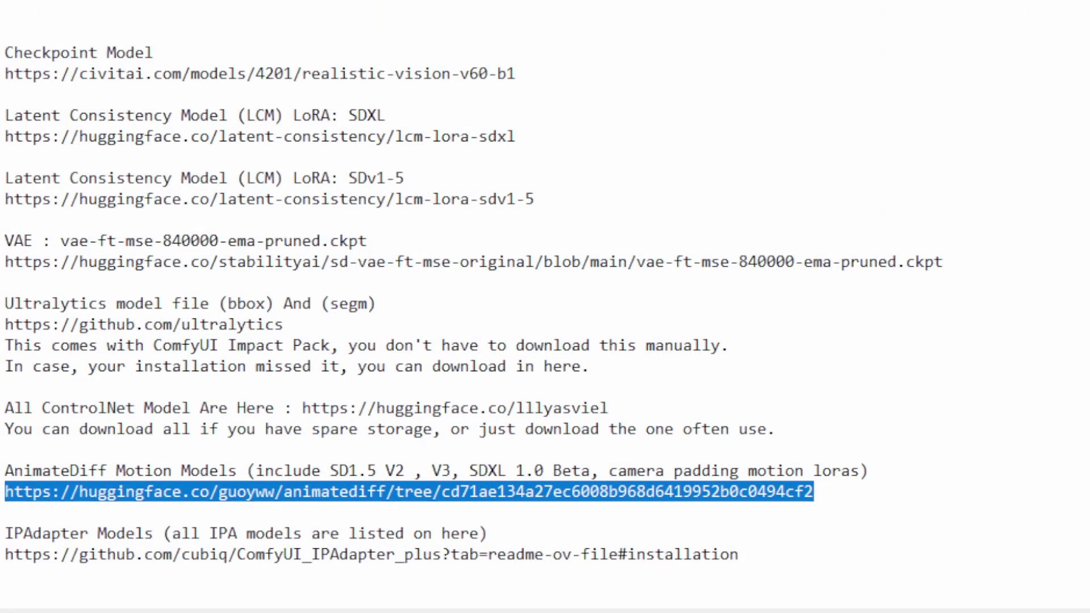
Highlight the camera motion LoRAs and V2/V3 version mentions in the AnimateDiff note
click(857, 476)
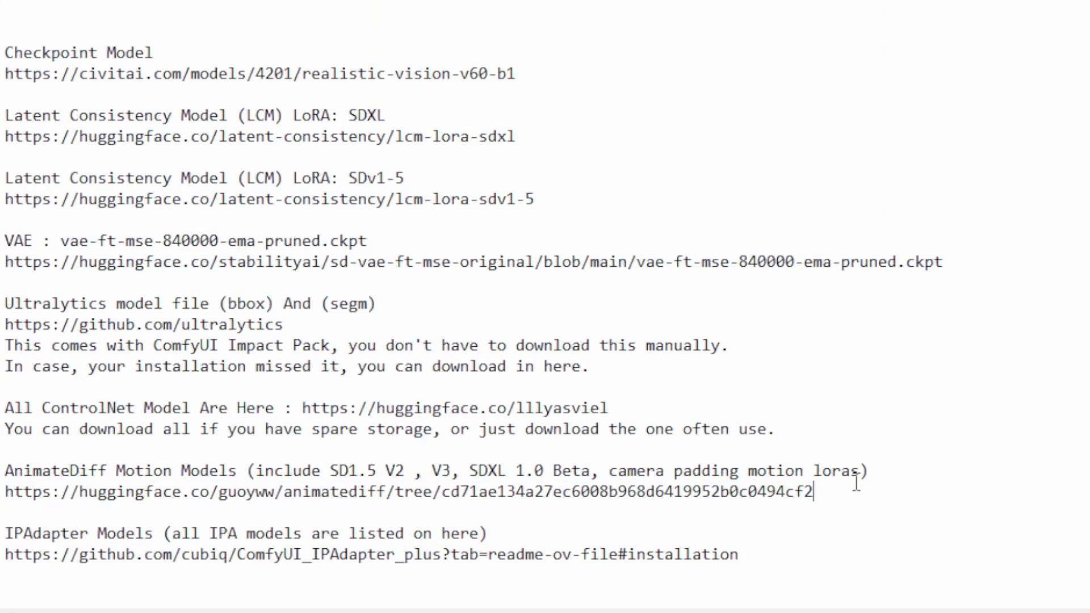
drag(635, 471, 766, 471)
click(385, 471)
drag(379, 471, 471, 472)
click(569, 518)
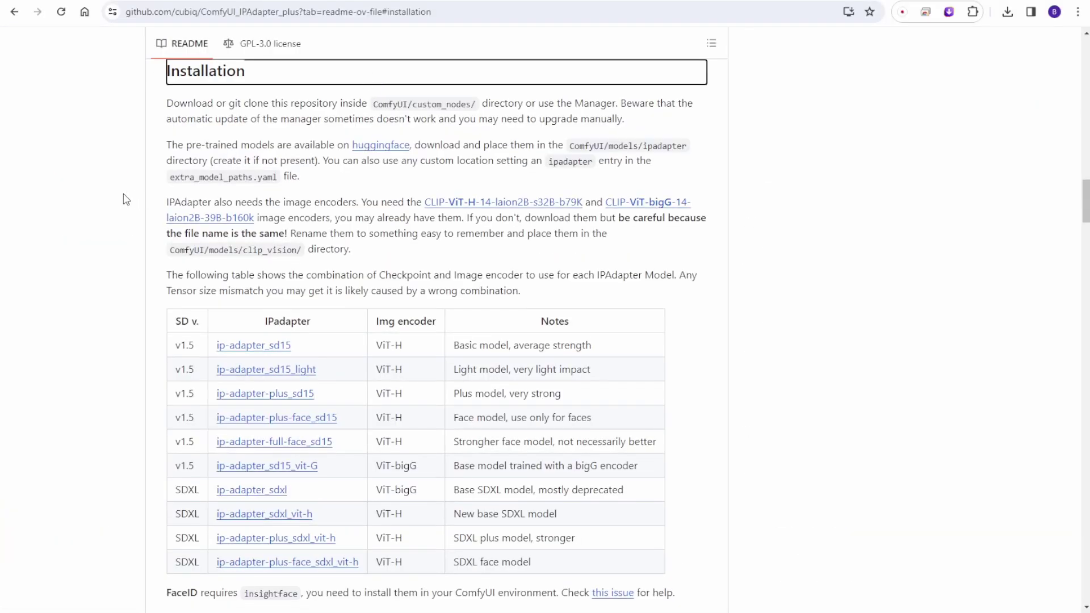
Scroll the IPAdapter_plus README to the Installation table of models and image encoders
scroll(131, 231, up, 1)
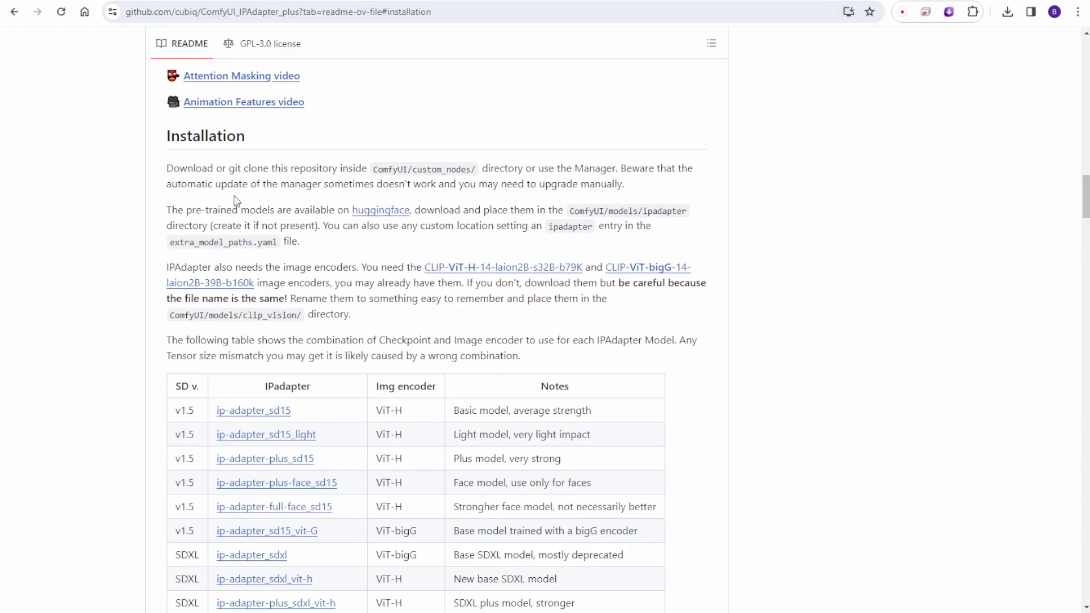
scroll(169, 185, down, 1)
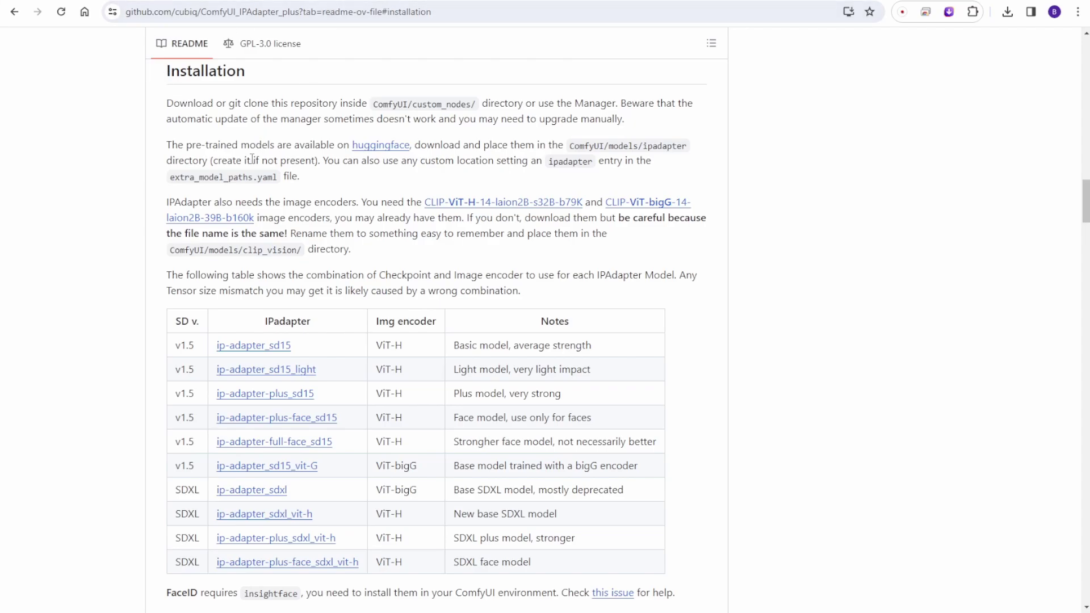
scroll(226, 230, down, 5)
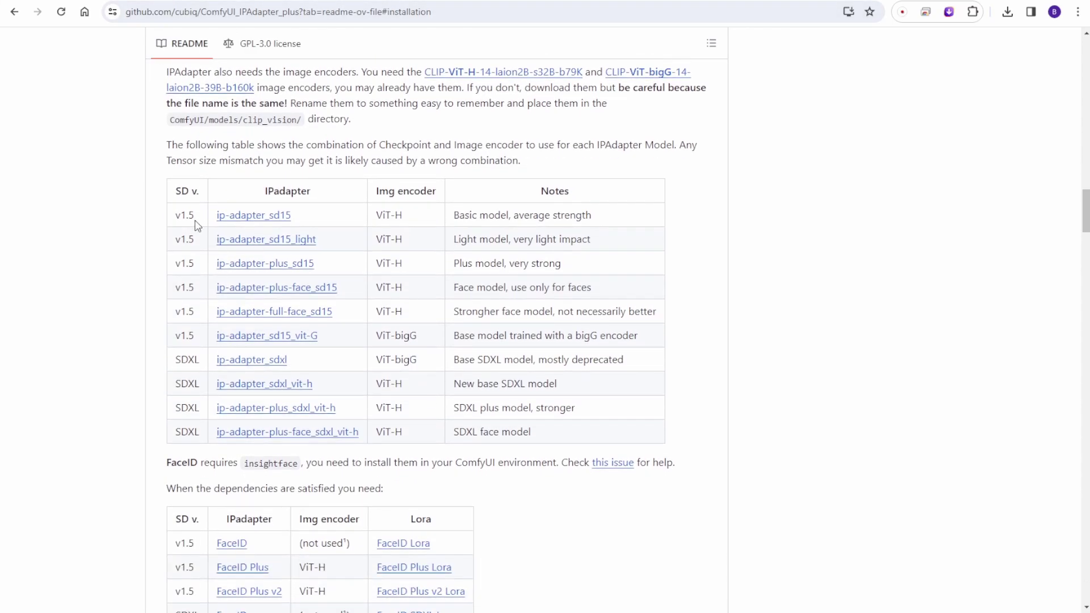
scroll(189, 185, up, 1)
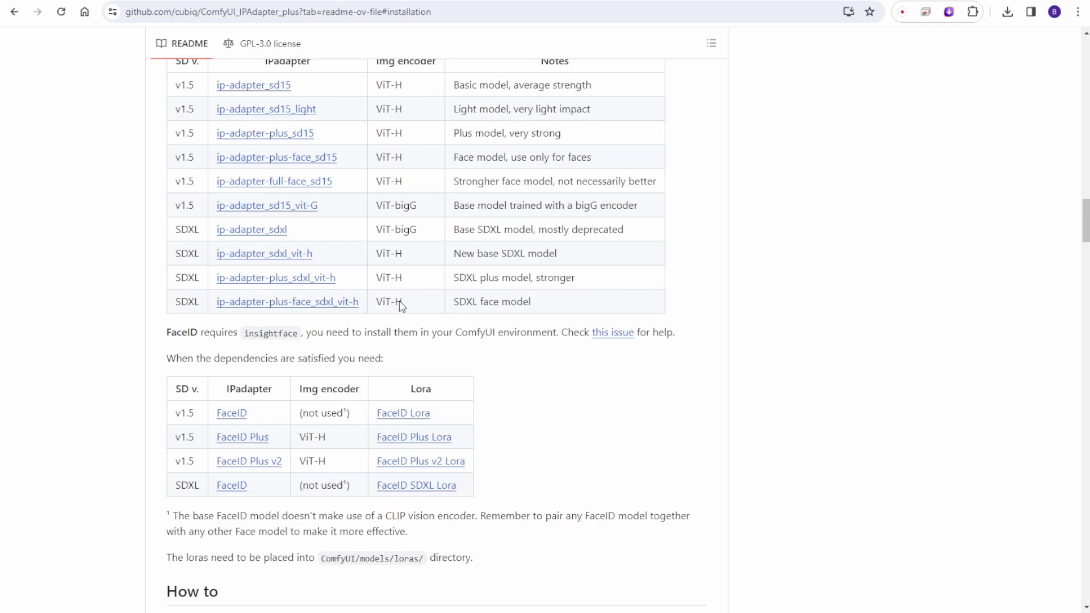
scroll(501, 397, up, 2)
scroll(499, 397, down, 1)
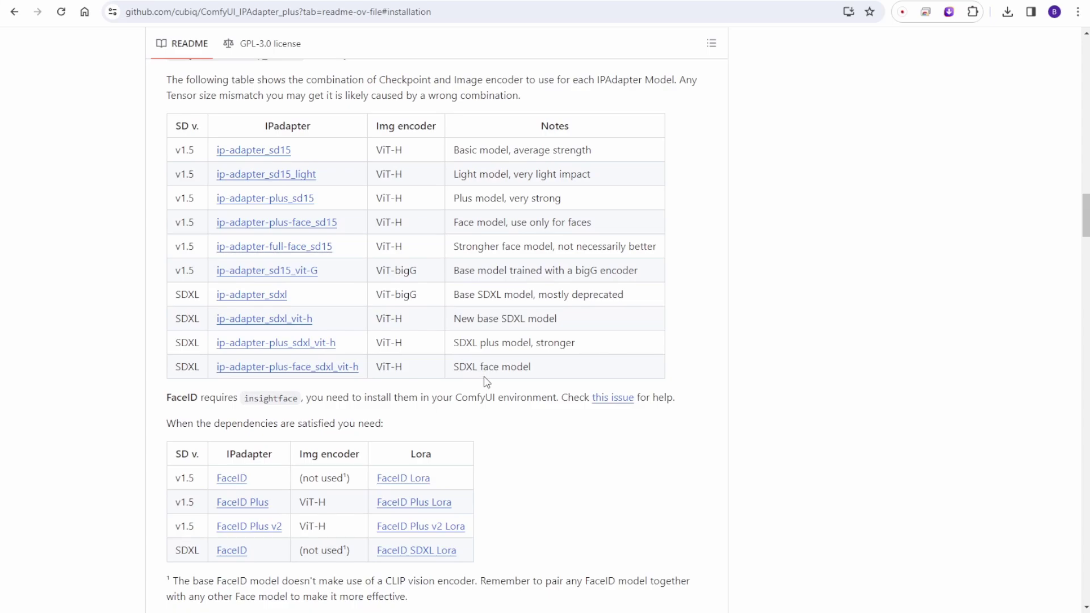
Return to the ComfyUI workflow and pan across the node groups toward the video output
key(ctrl+Tab)
scroll(517, 217, down, 4)
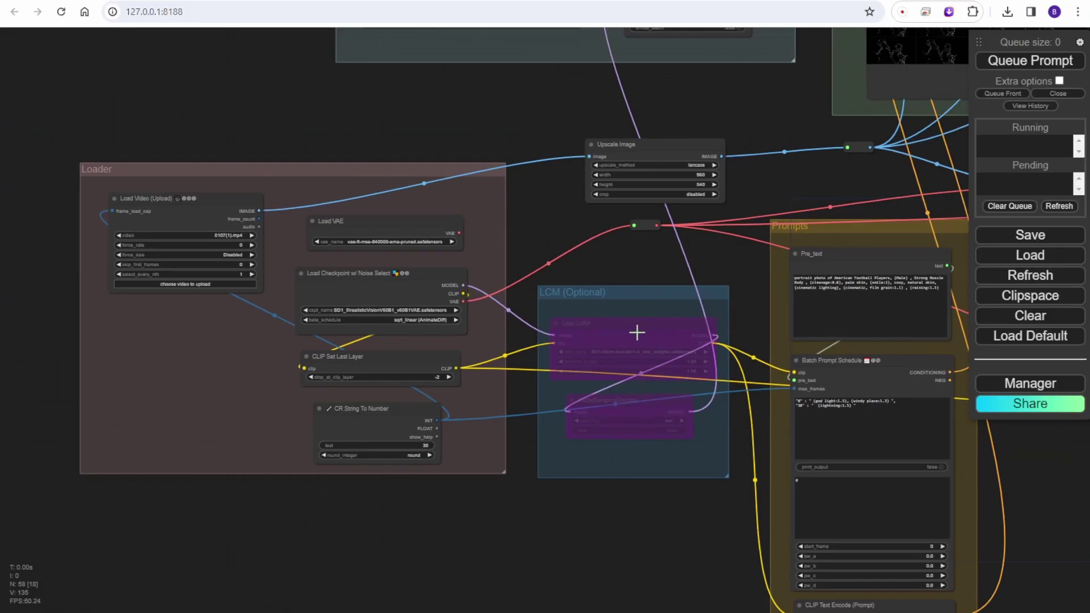
drag(516, 217, 214, 487)
scroll(213, 487, down, 3)
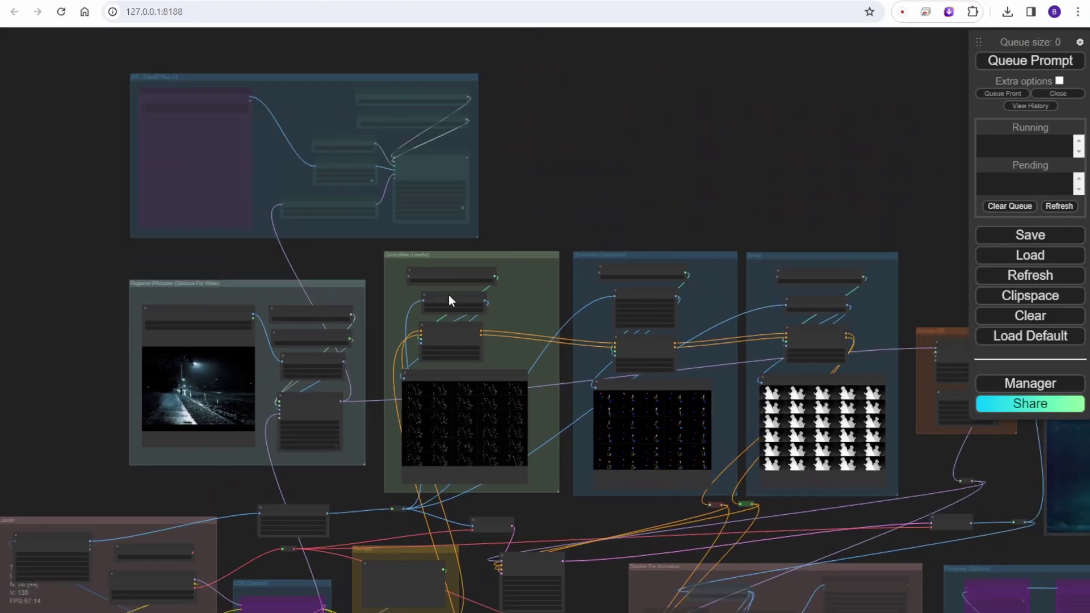
drag(874, 206, 621, 53)
scroll(389, 404, down, 2)
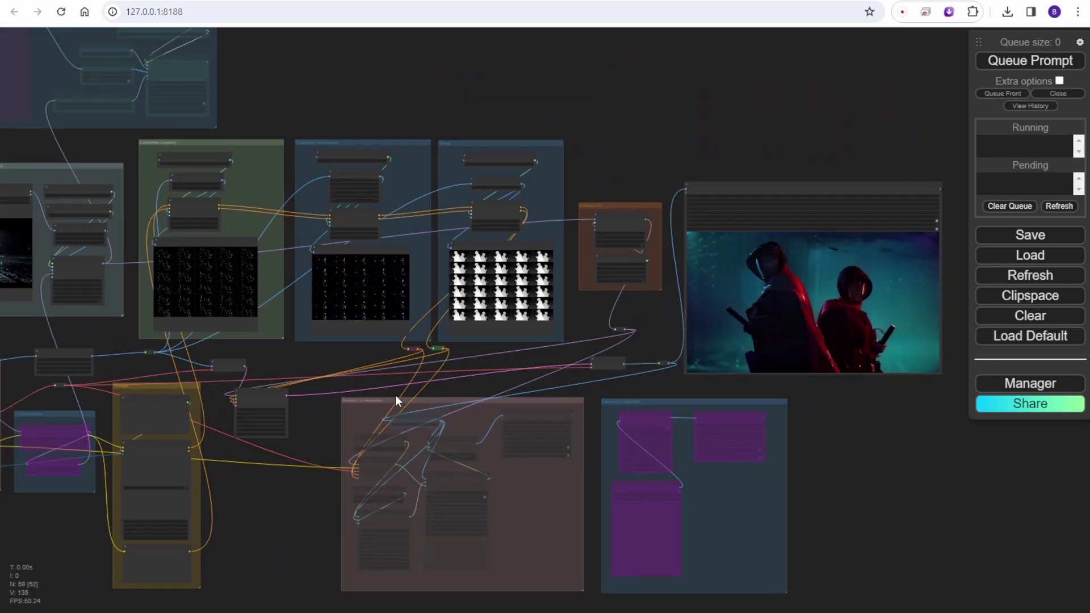
scroll(278, 503, down, 3)
drag(289, 499, 414, 438)
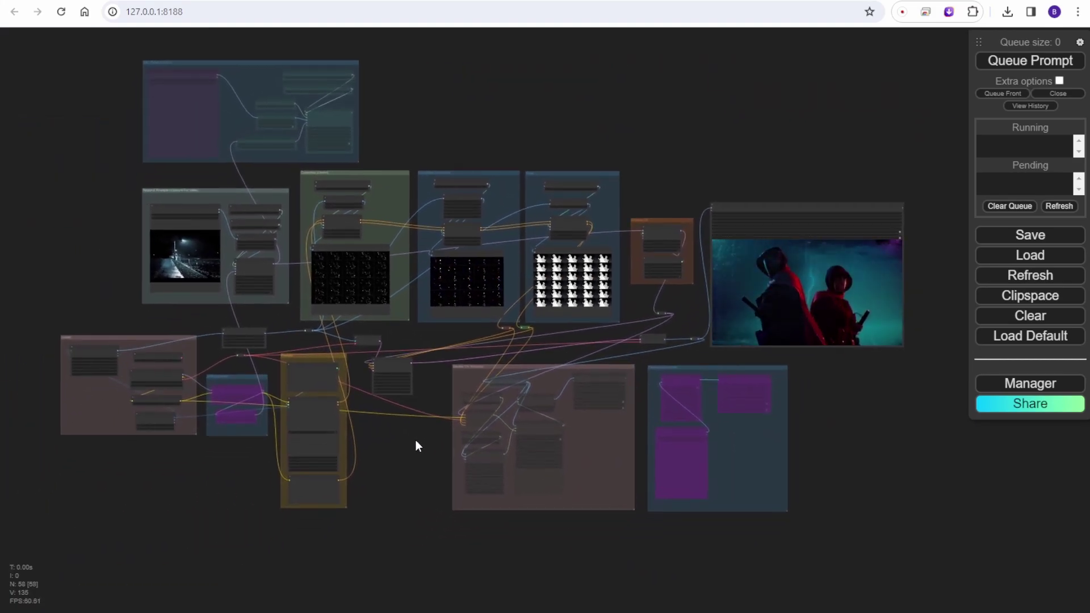
scroll(416, 442, up, 4)
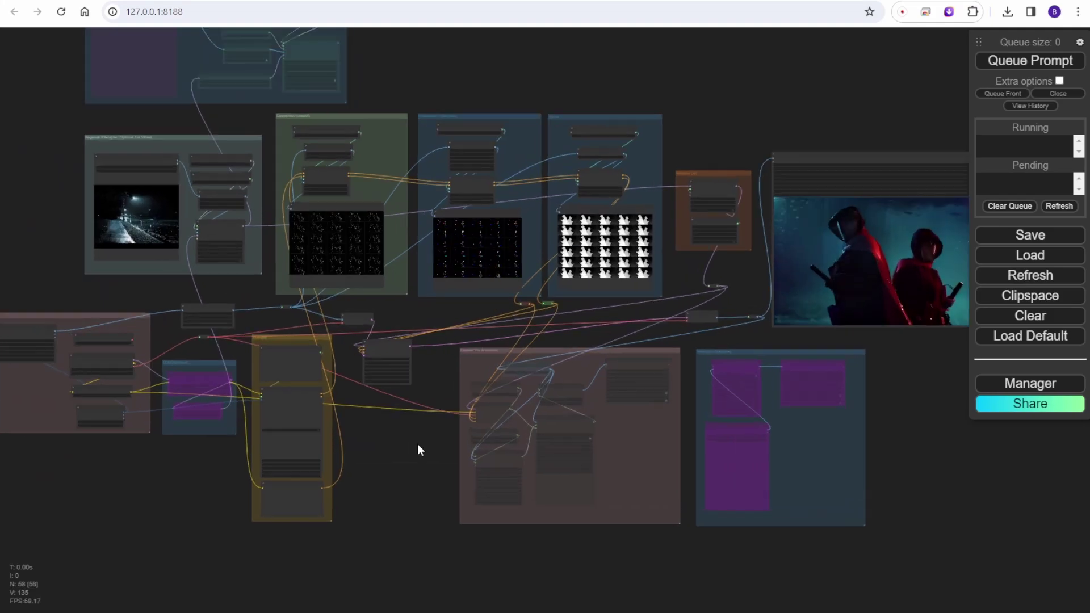
scroll(417, 444, down, 2)
drag(414, 445, 396, 516)
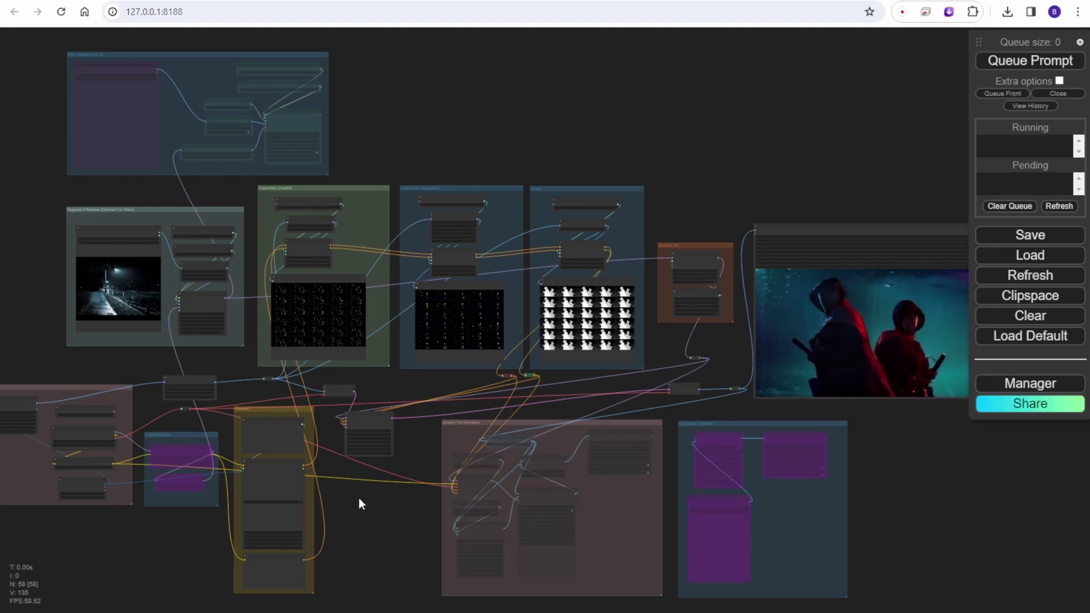
drag(720, 163, 680, 170)
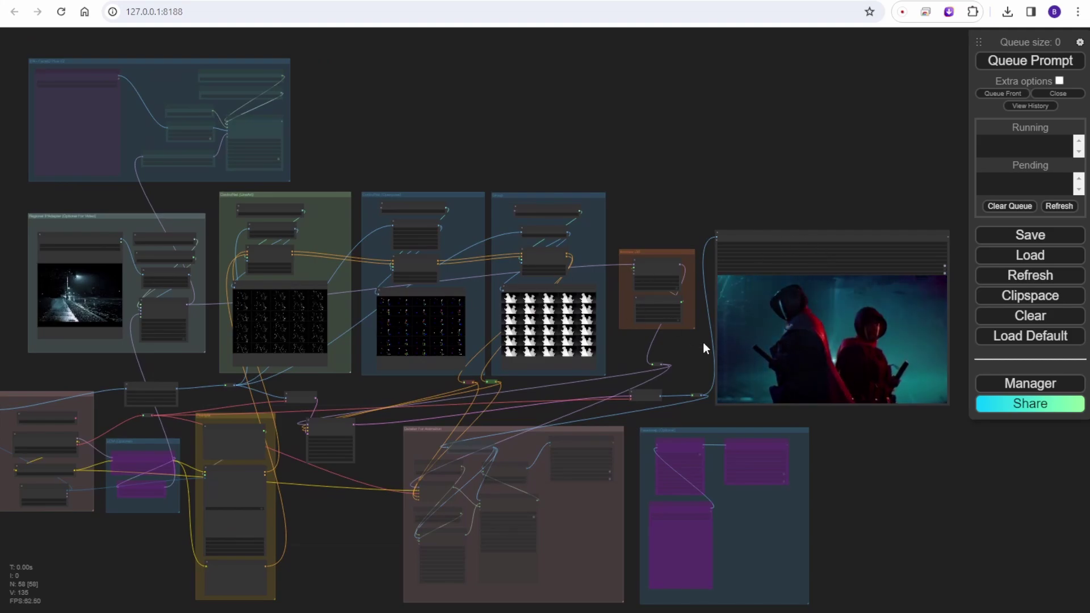
Reseat the silhouette-frames group beside the blue group, rewire the light-green link, and lower the red reroute
drag(560, 194, 566, 4)
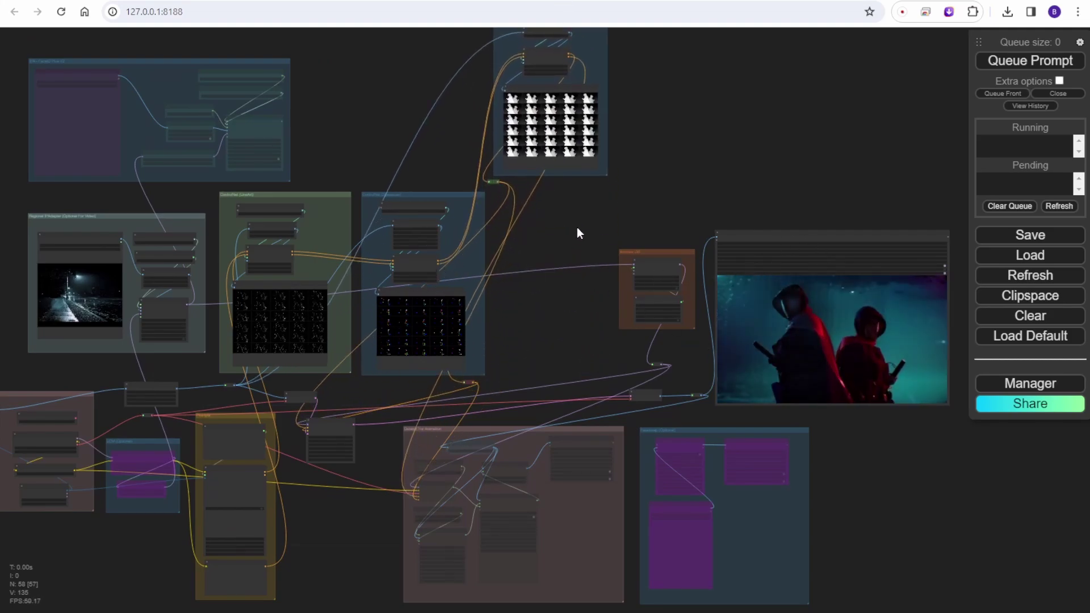
drag(577, 228, 584, 347)
drag(590, 112, 590, 311)
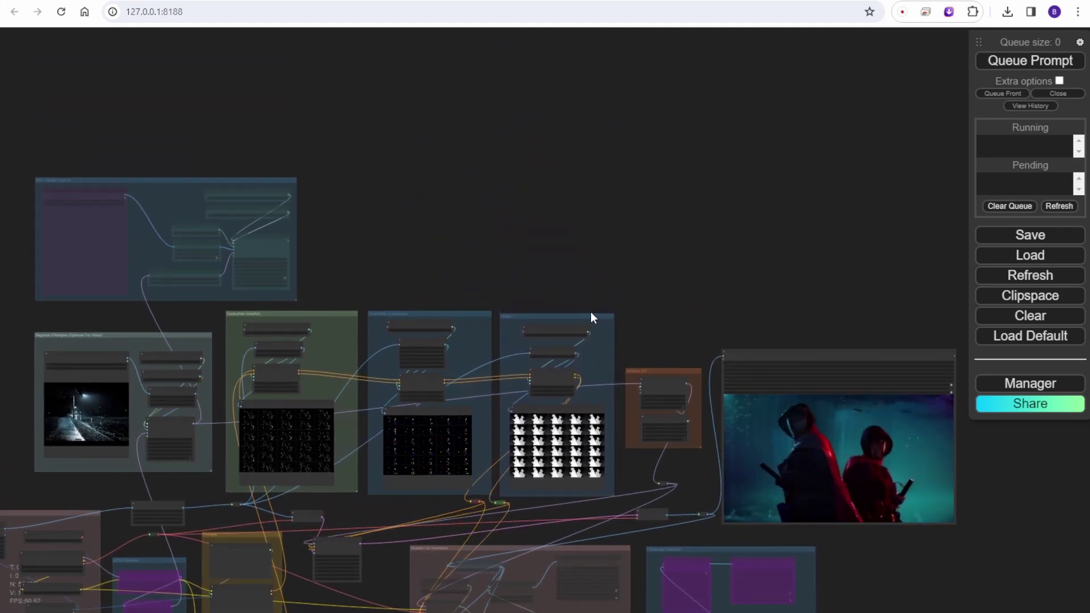
scroll(562, 313, down, 5)
scroll(545, 346, up, 3)
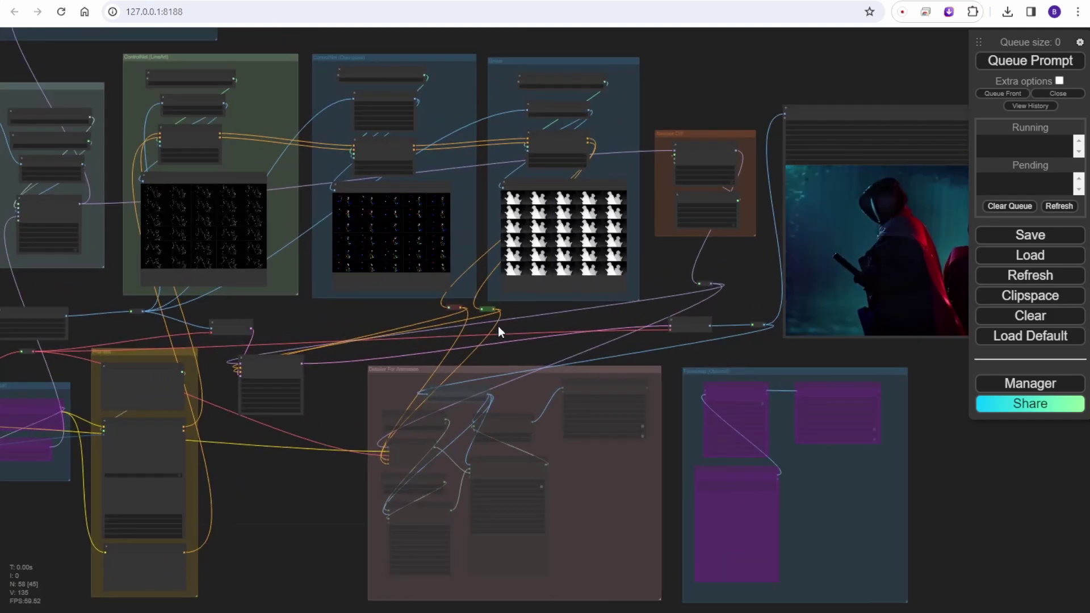
drag(484, 312, 597, 324)
scroll(500, 317, up, 5)
drag(414, 296, 515, 372)
Zoom in on the video output node to examine the rendered ninja clip
scroll(673, 376, down, 3)
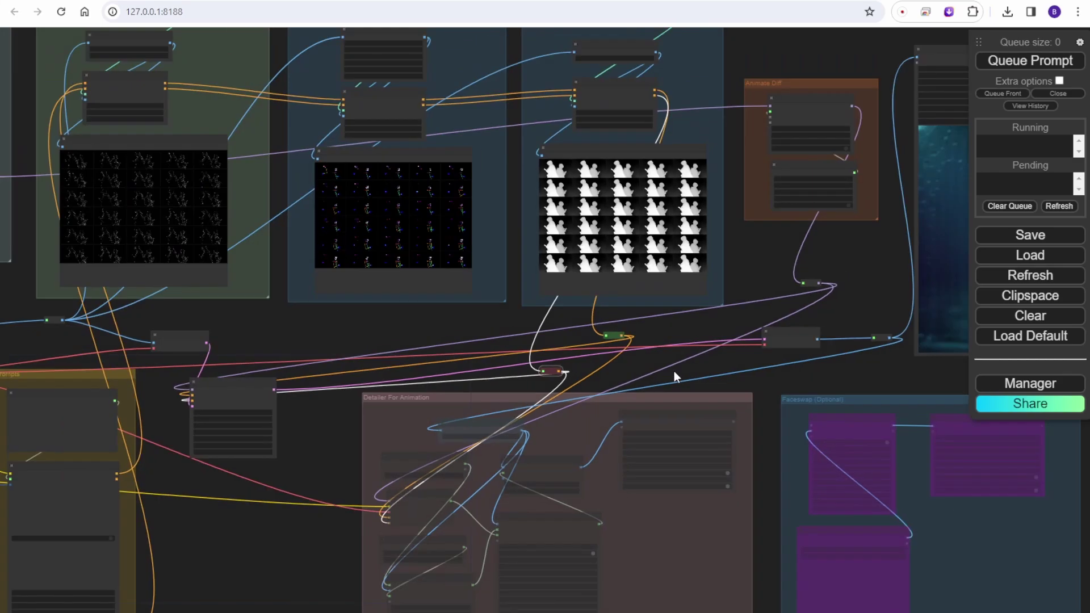
drag(408, 325, 194, 297)
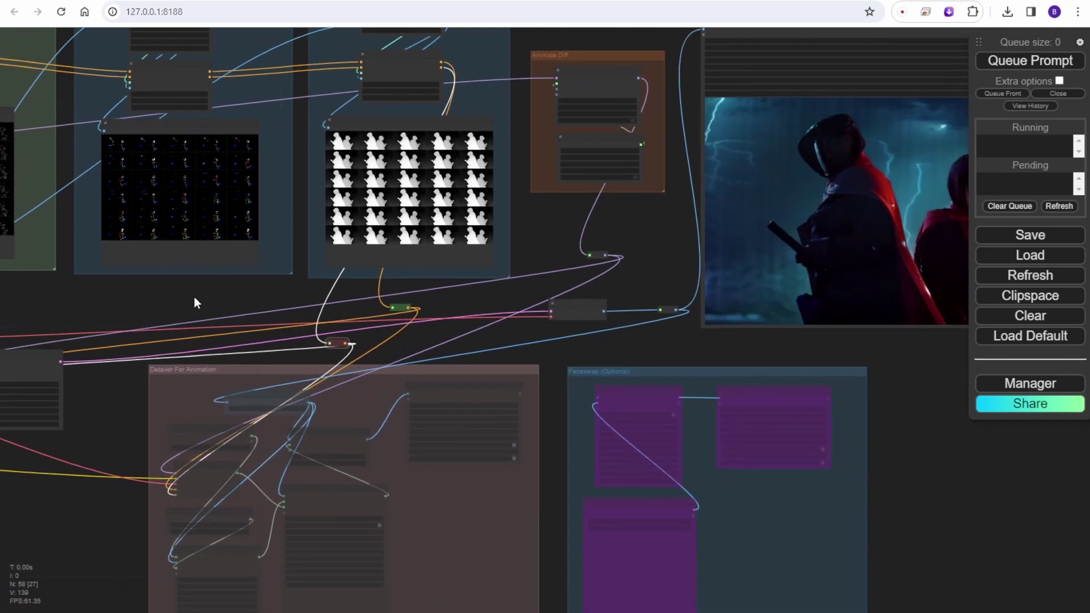
scroll(204, 301, down, 5)
scroll(929, 401, down, 3)
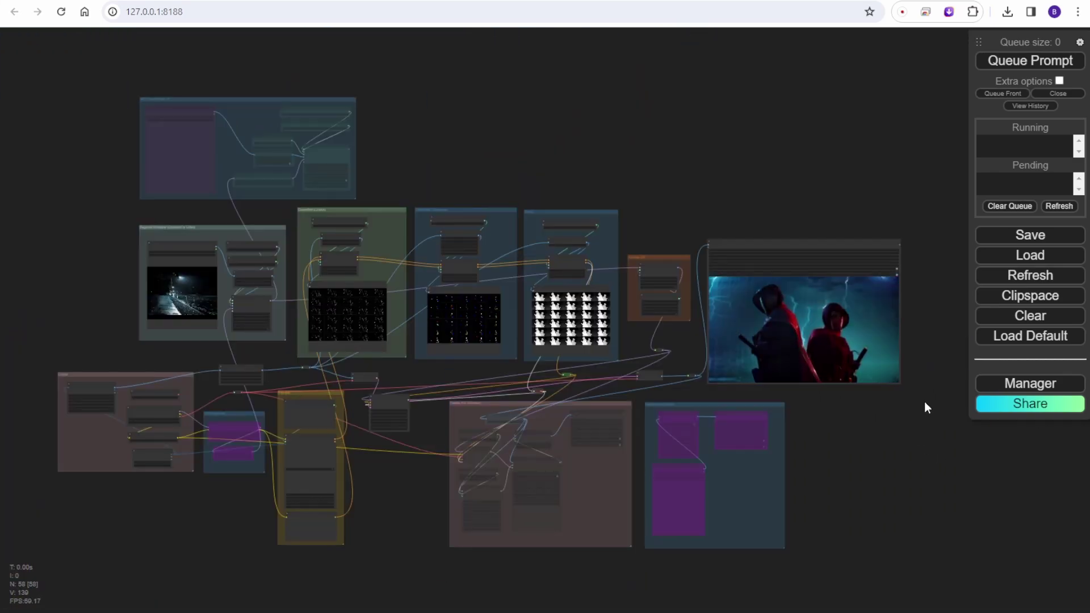
scroll(911, 362, up, 3)
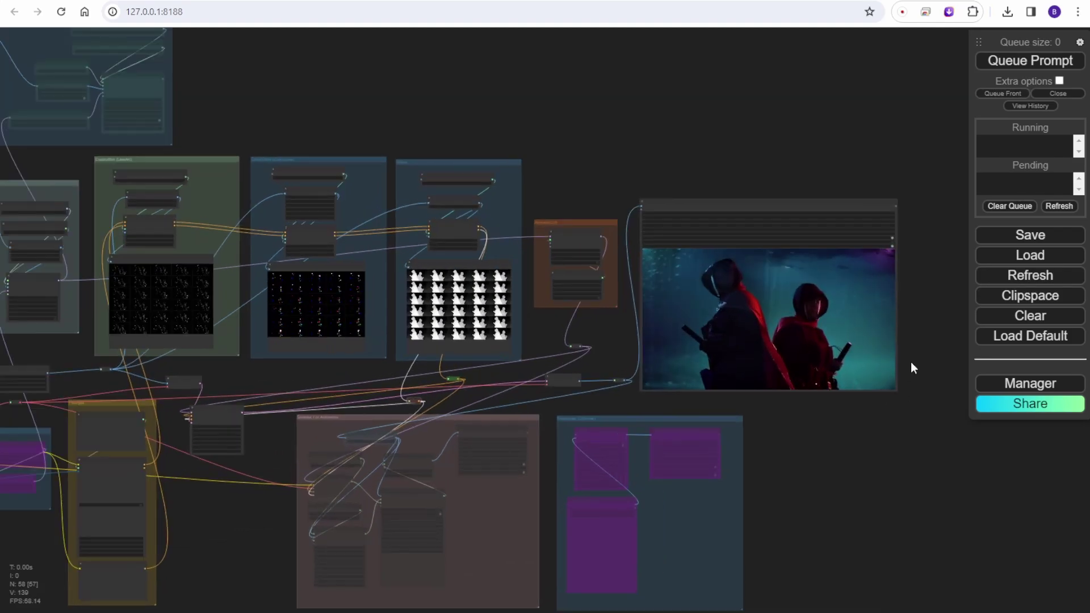
scroll(910, 362, up, 15)
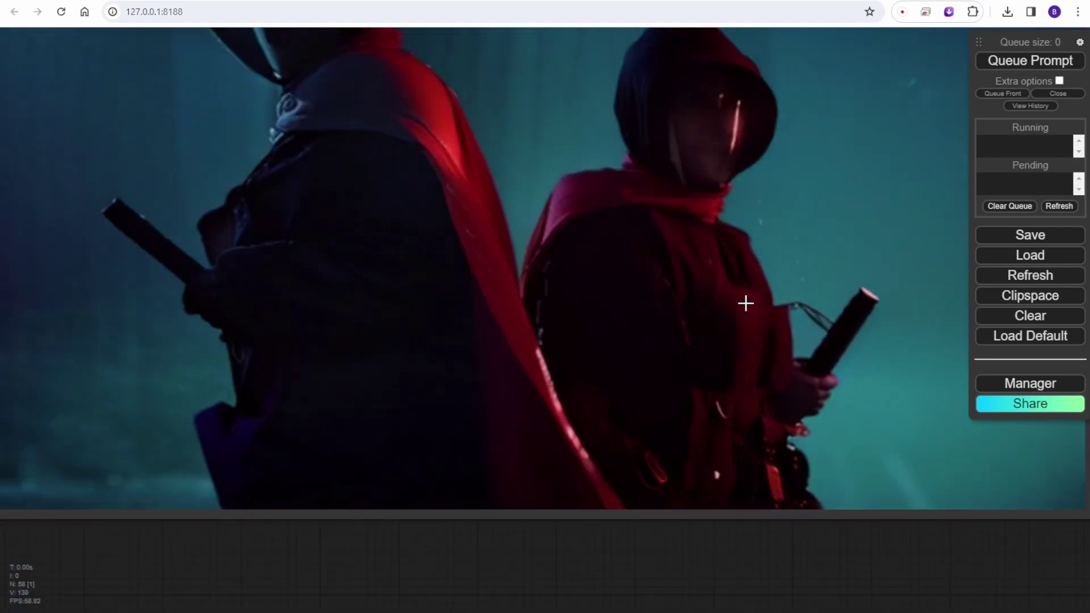
scroll(745, 303, down, 2)
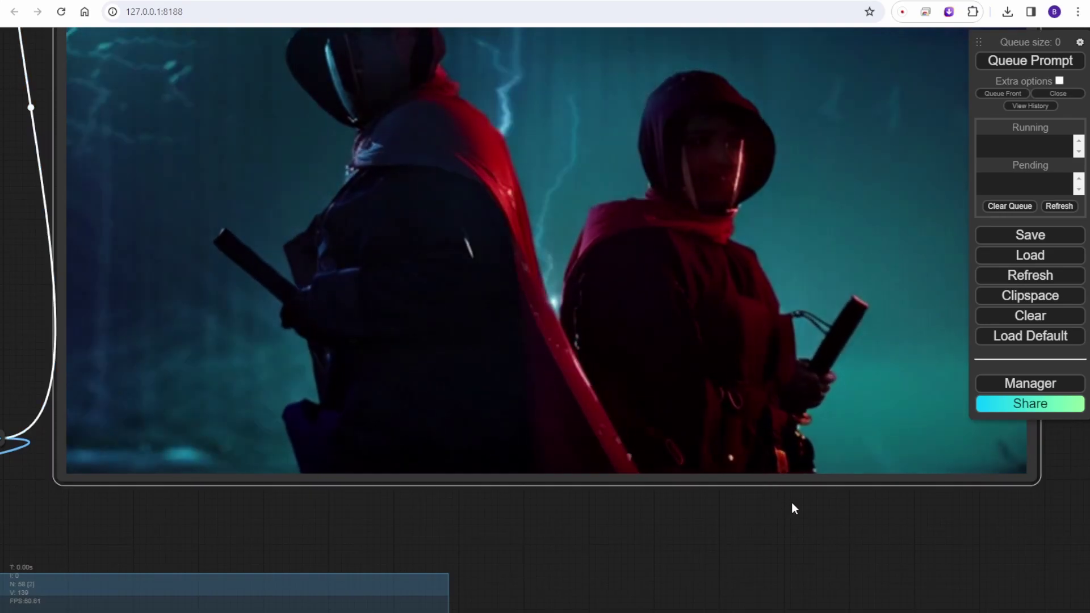
drag(802, 509, 793, 612)
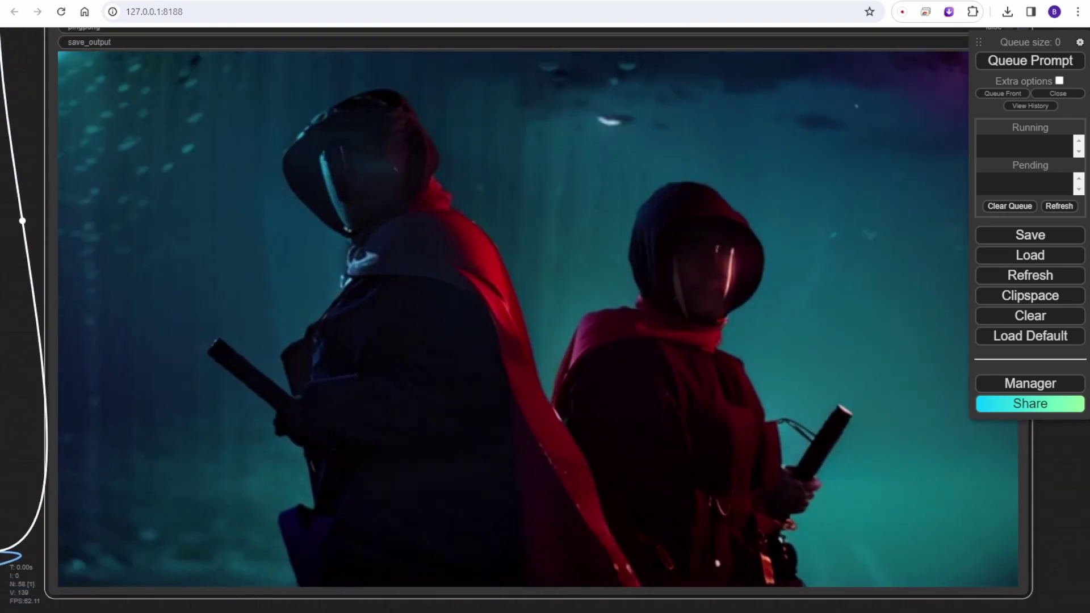